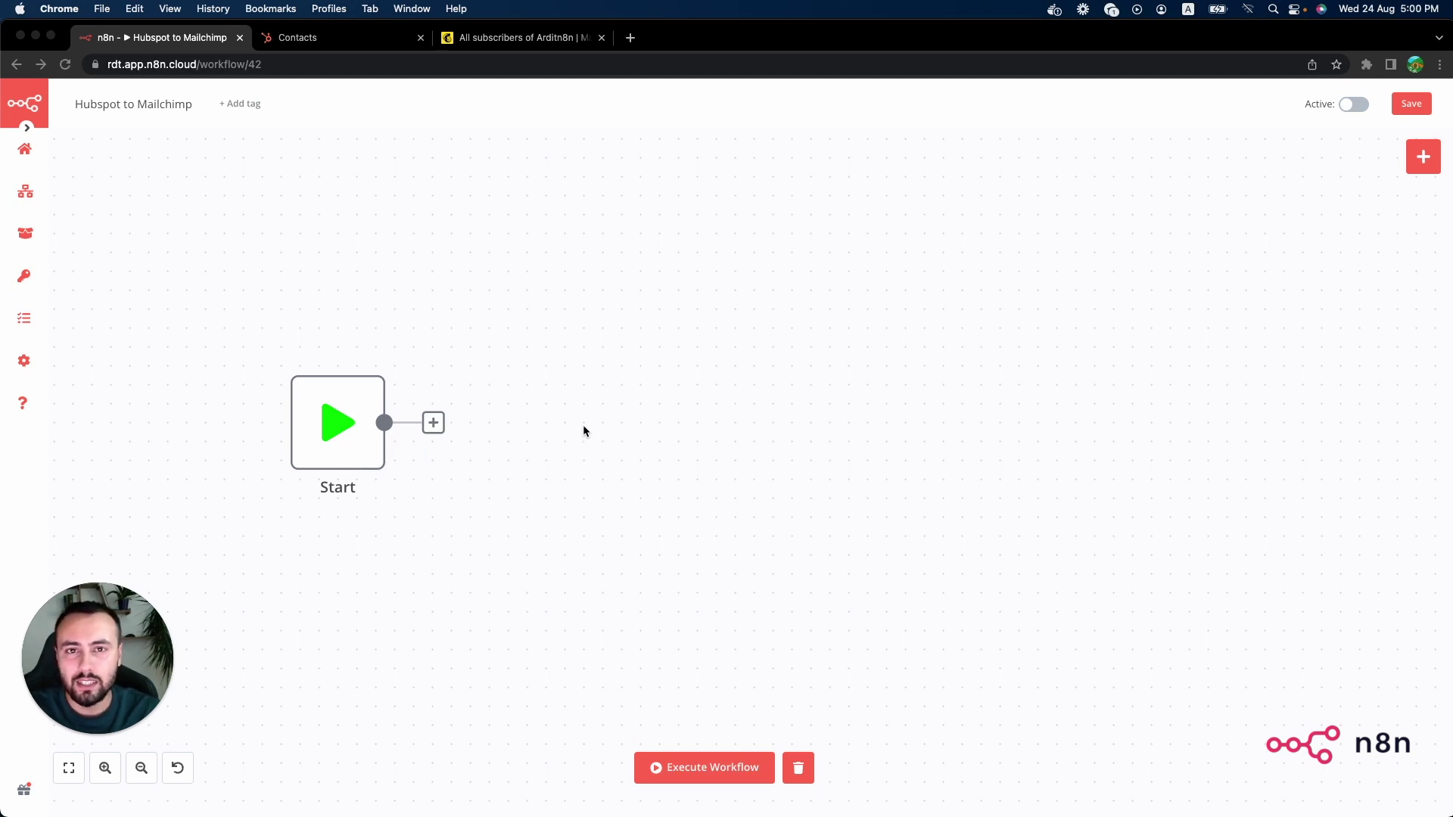
# Step: Add a HubSpot node after Start using API Key auth and the saved HubSpot account credential
pyautogui.click(459, 429)
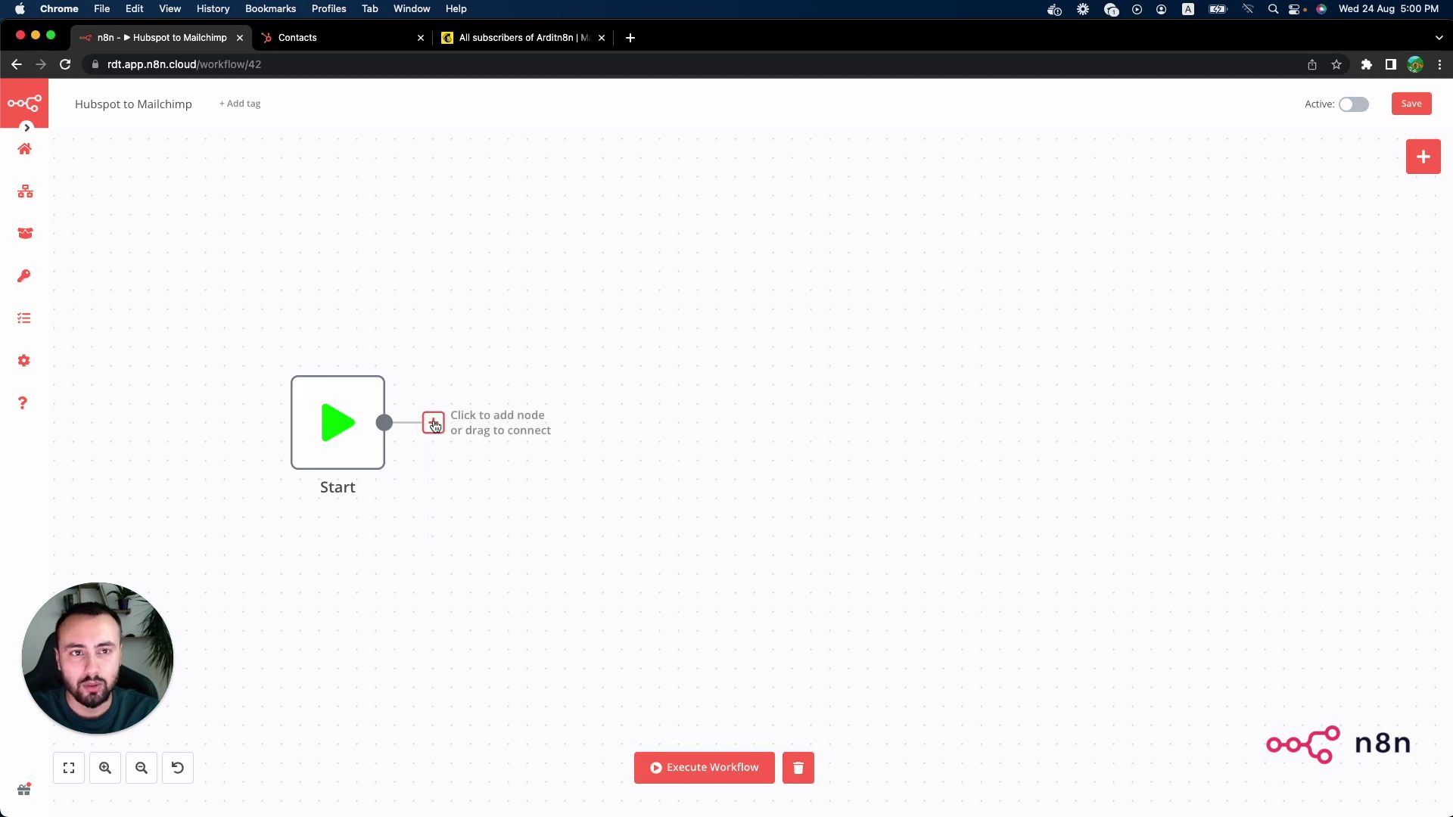
pyautogui.click(434, 424)
pyautogui.write('hubspot')
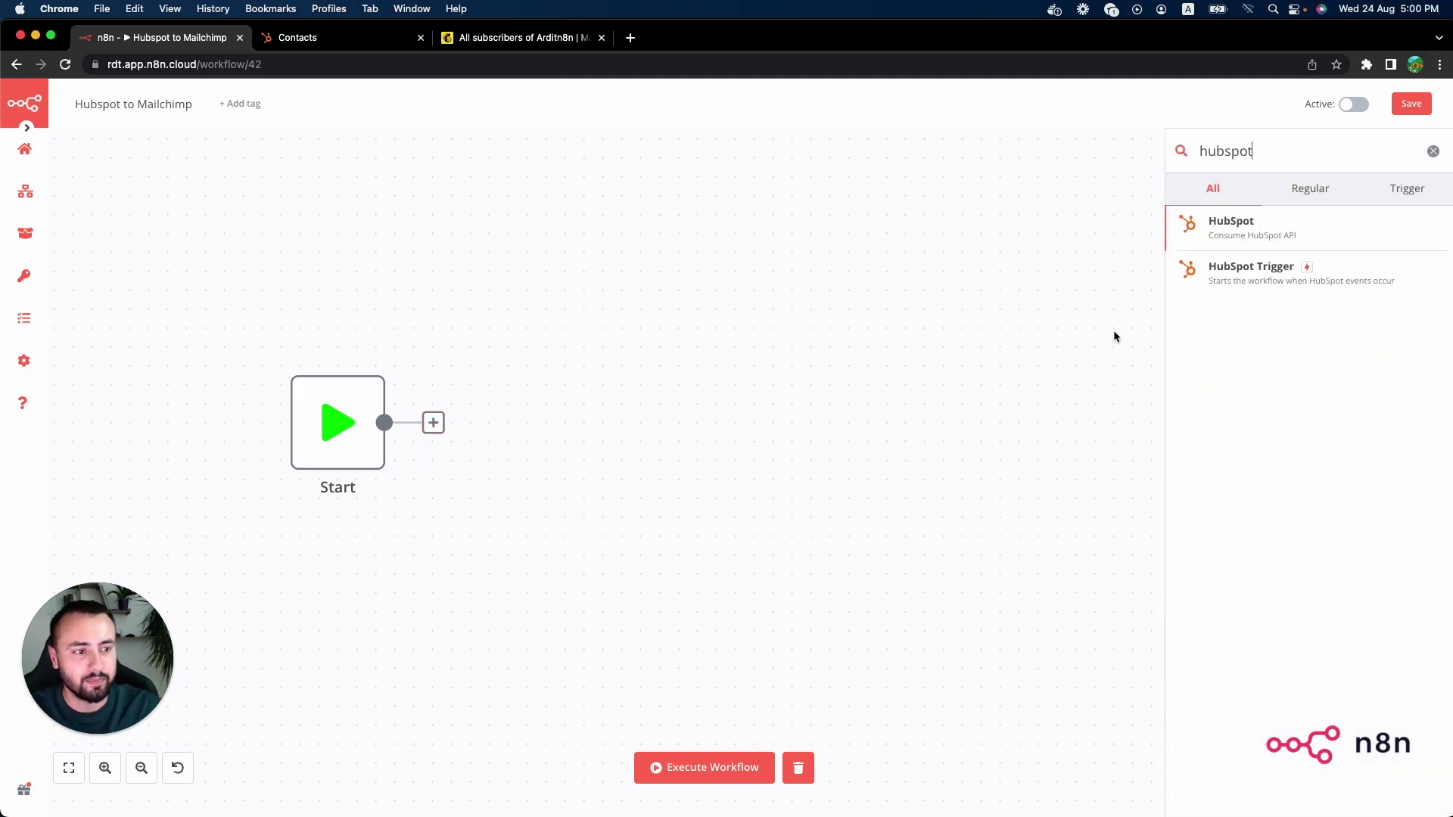
pyautogui.click(1330, 224)
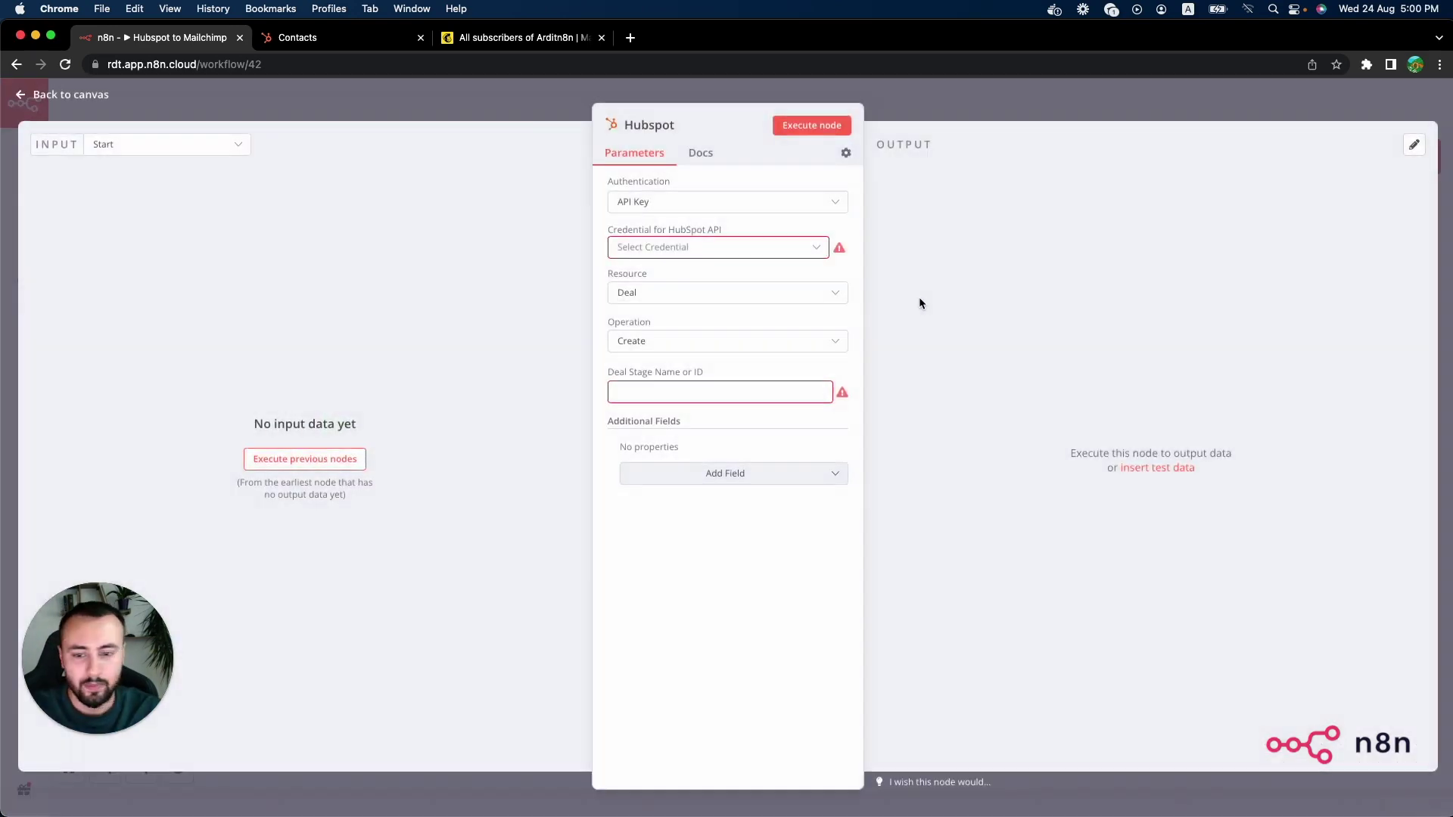
pyautogui.click(665, 212)
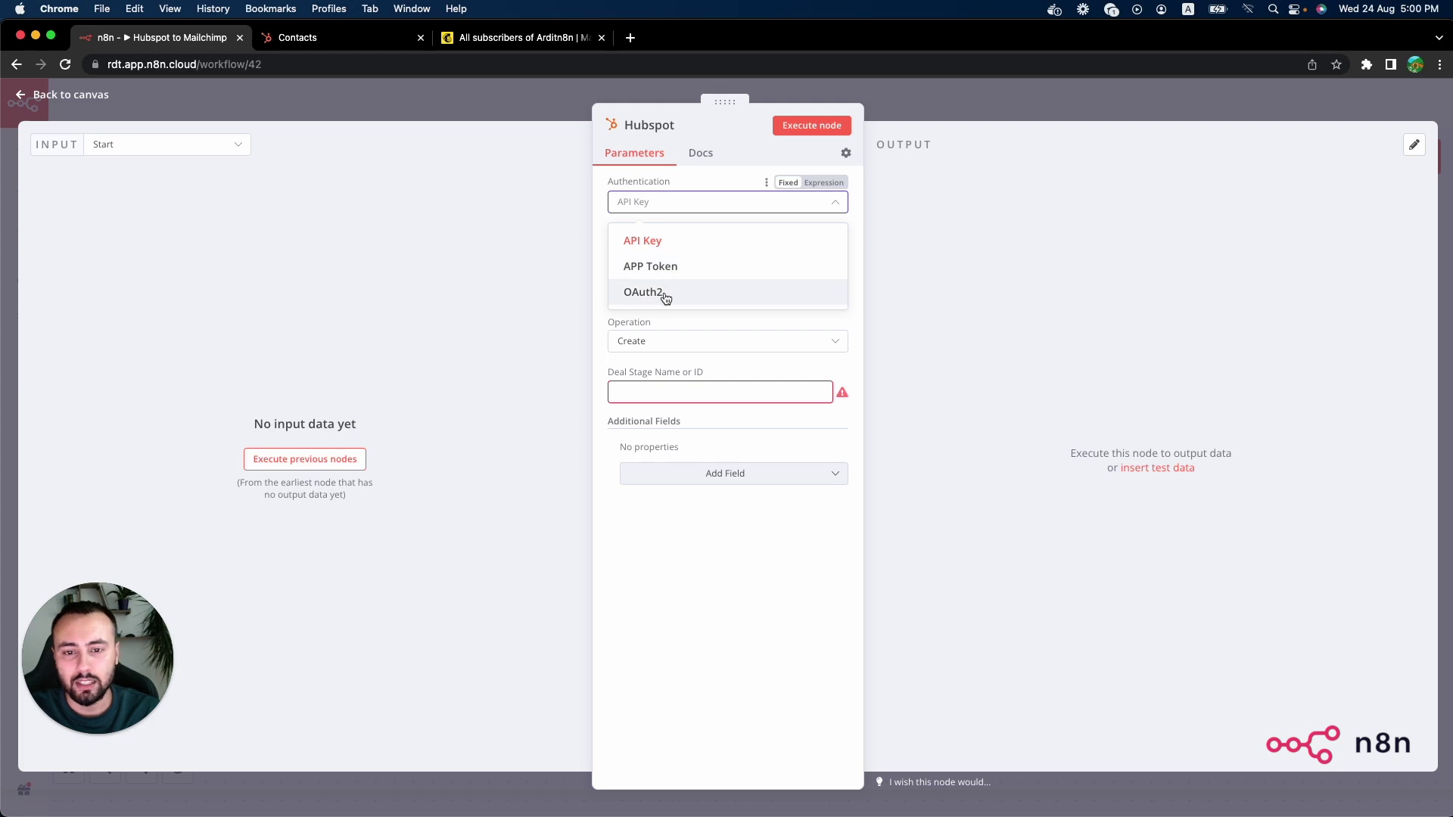
pyautogui.click(651, 240)
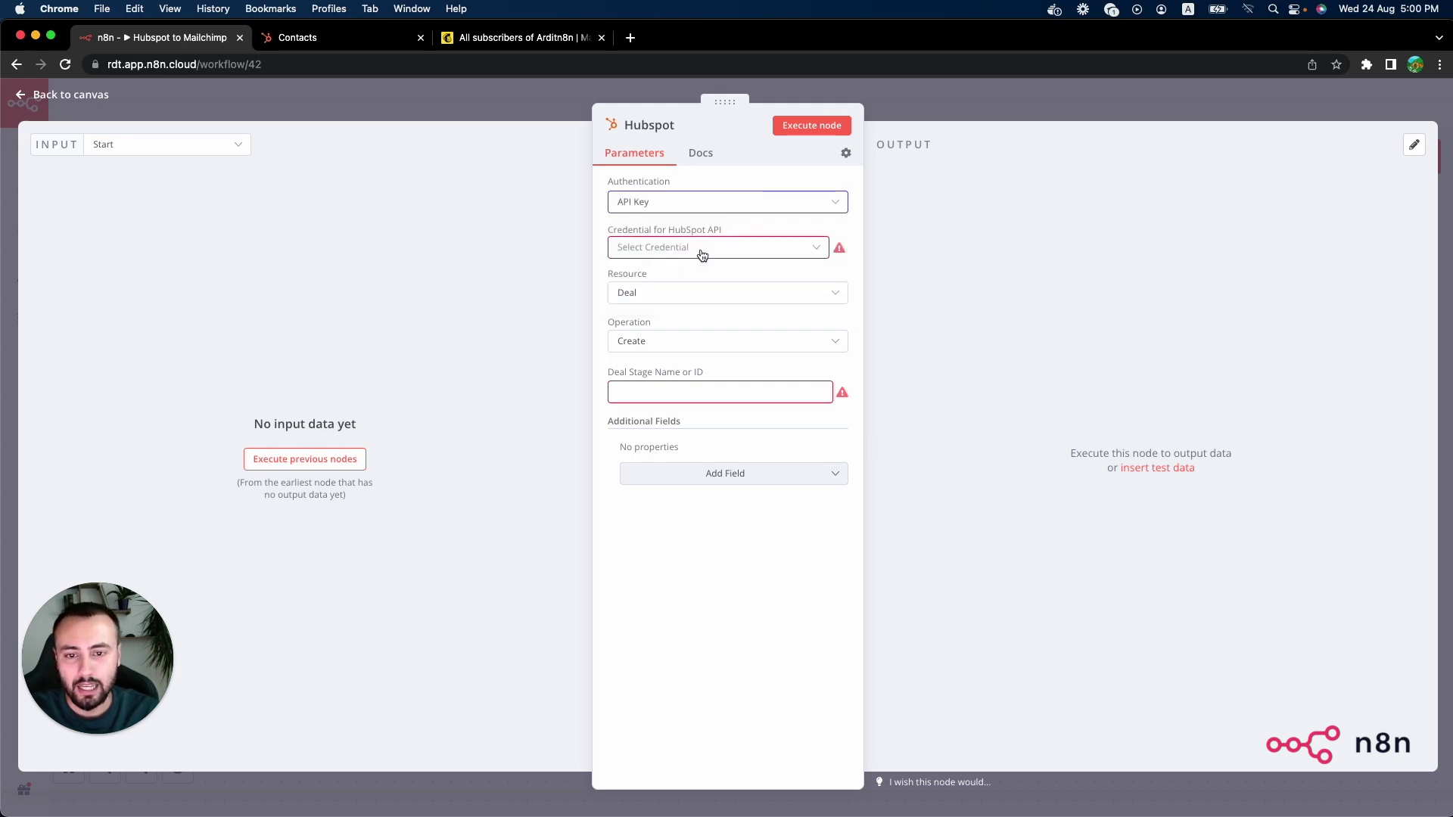
pyautogui.click(703, 253)
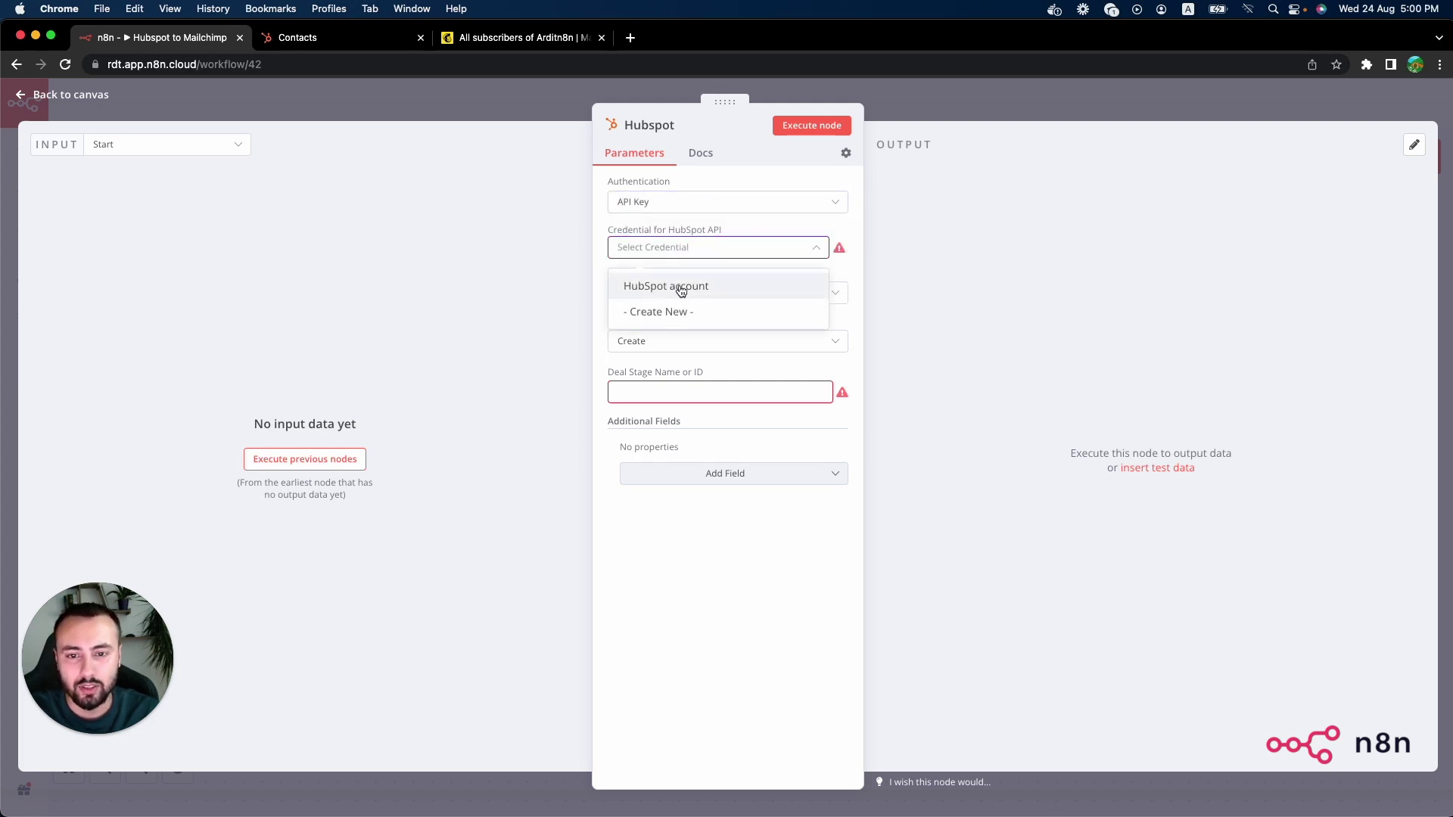
pyautogui.click(692, 291)
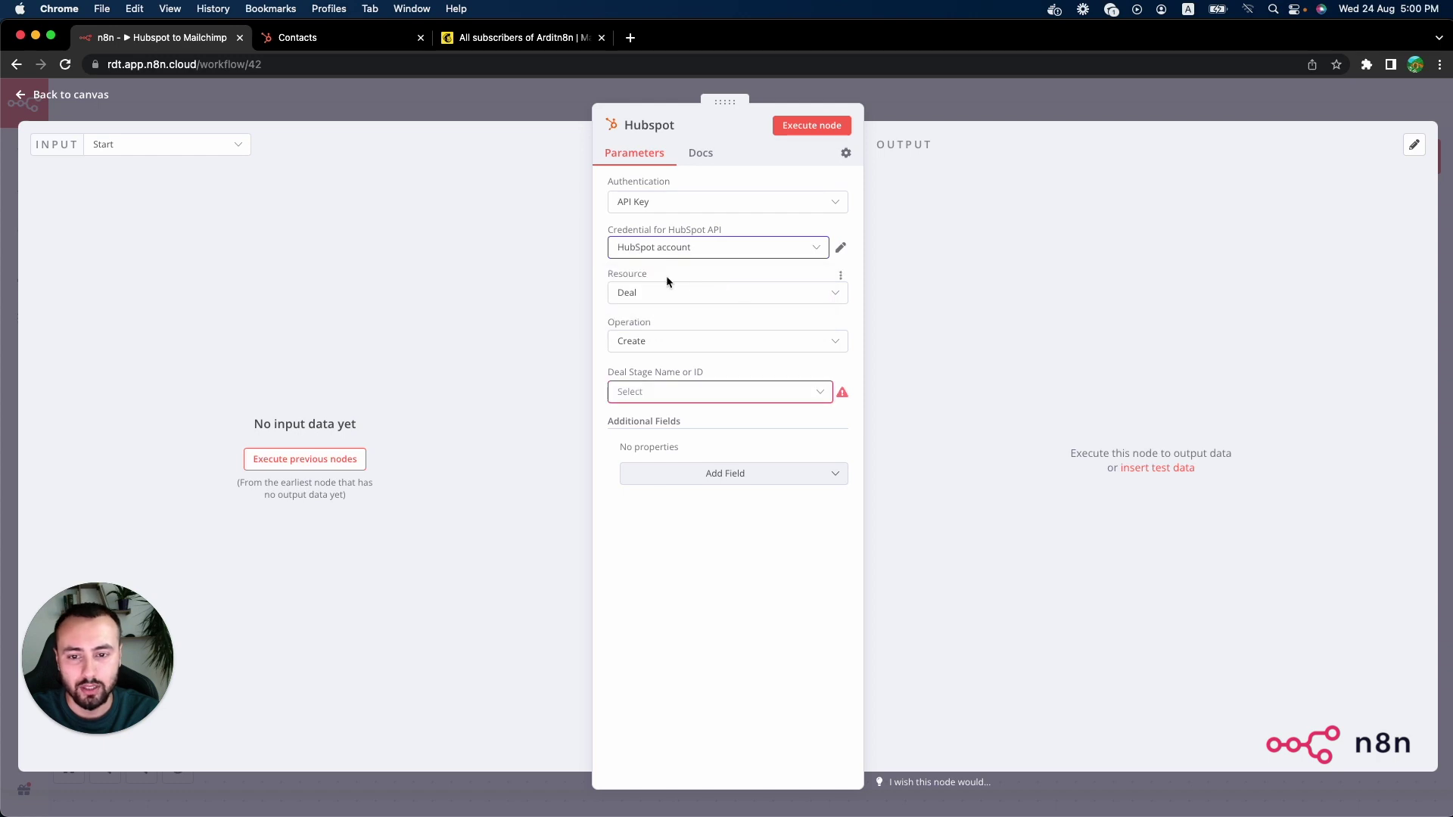
# Step: Set the HubSpot node to Resource Contact and Operation Search, then return to the canvas
pyautogui.click(669, 296)
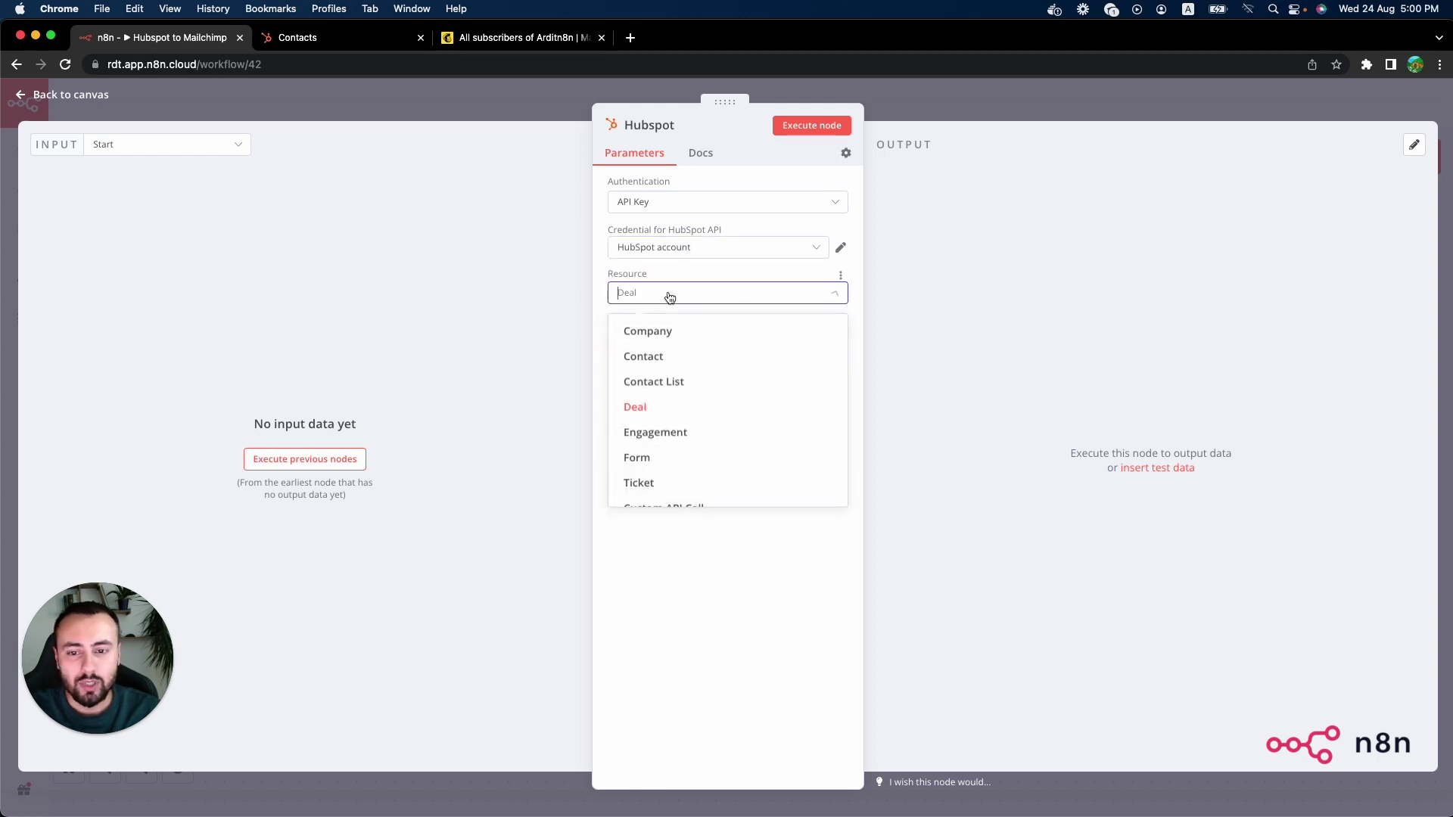
pyautogui.scroll(-1, 720, 375)
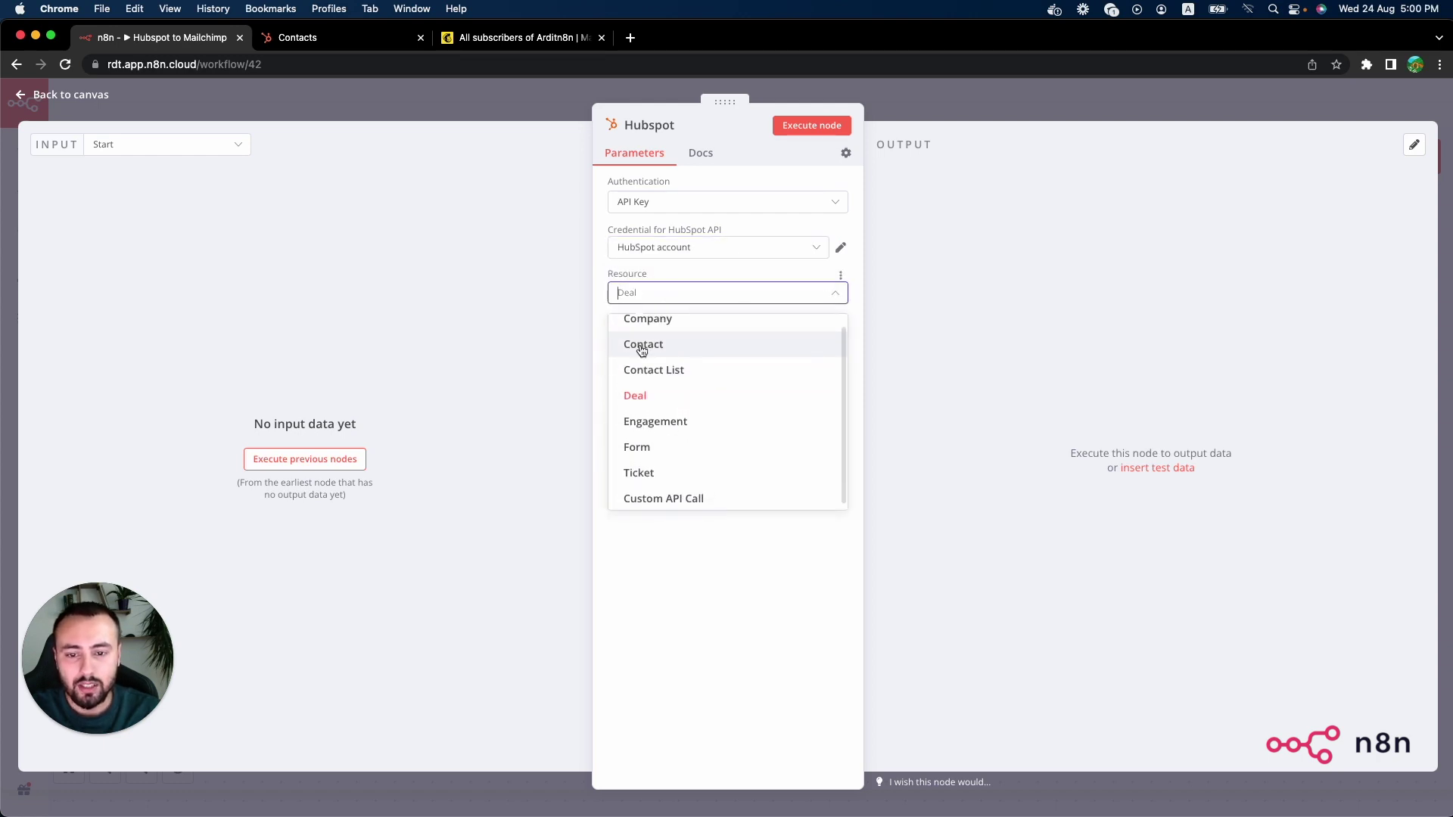
pyautogui.scroll(1, 654, 352)
pyautogui.click(665, 349)
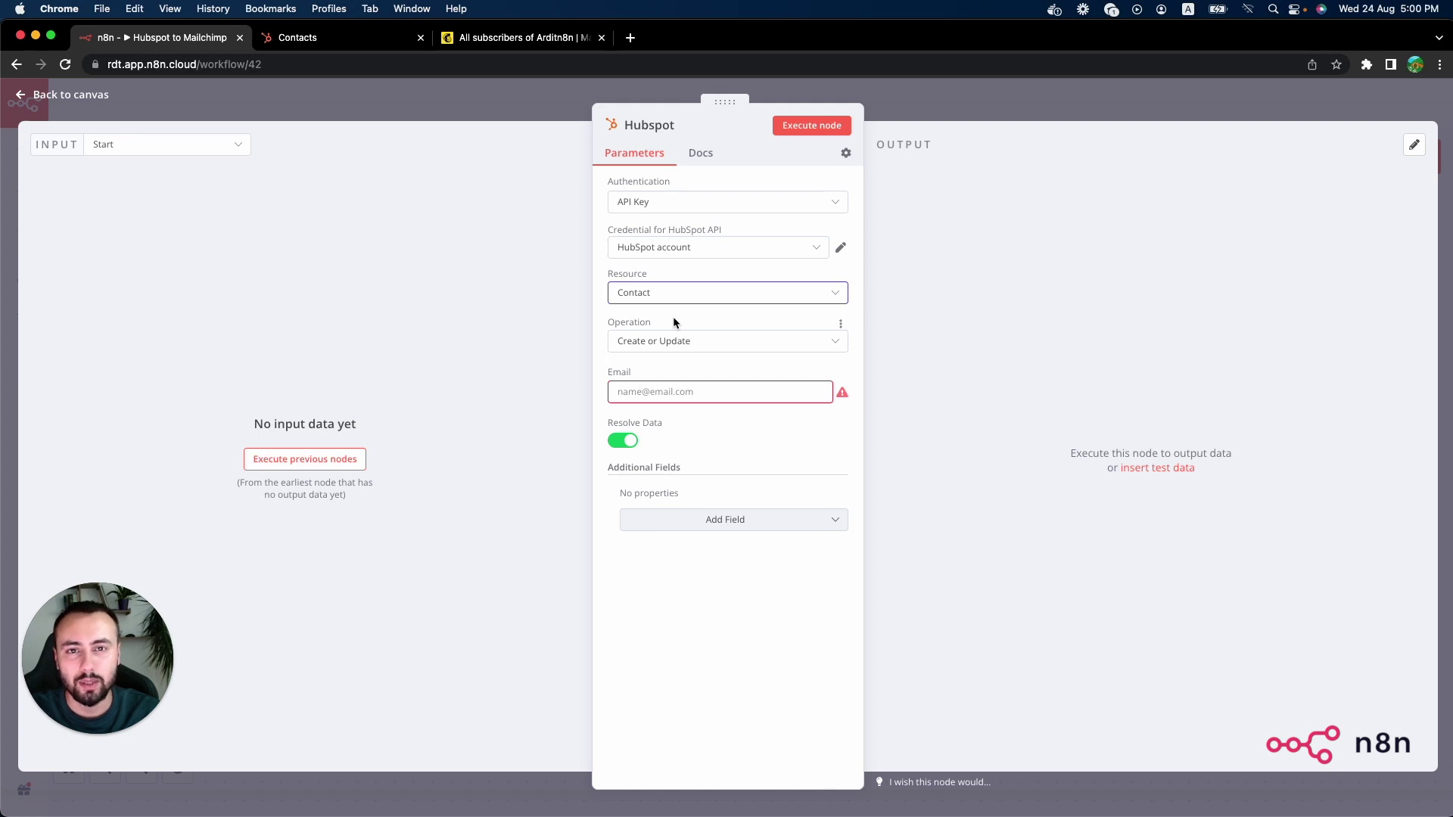
pyautogui.click(678, 342)
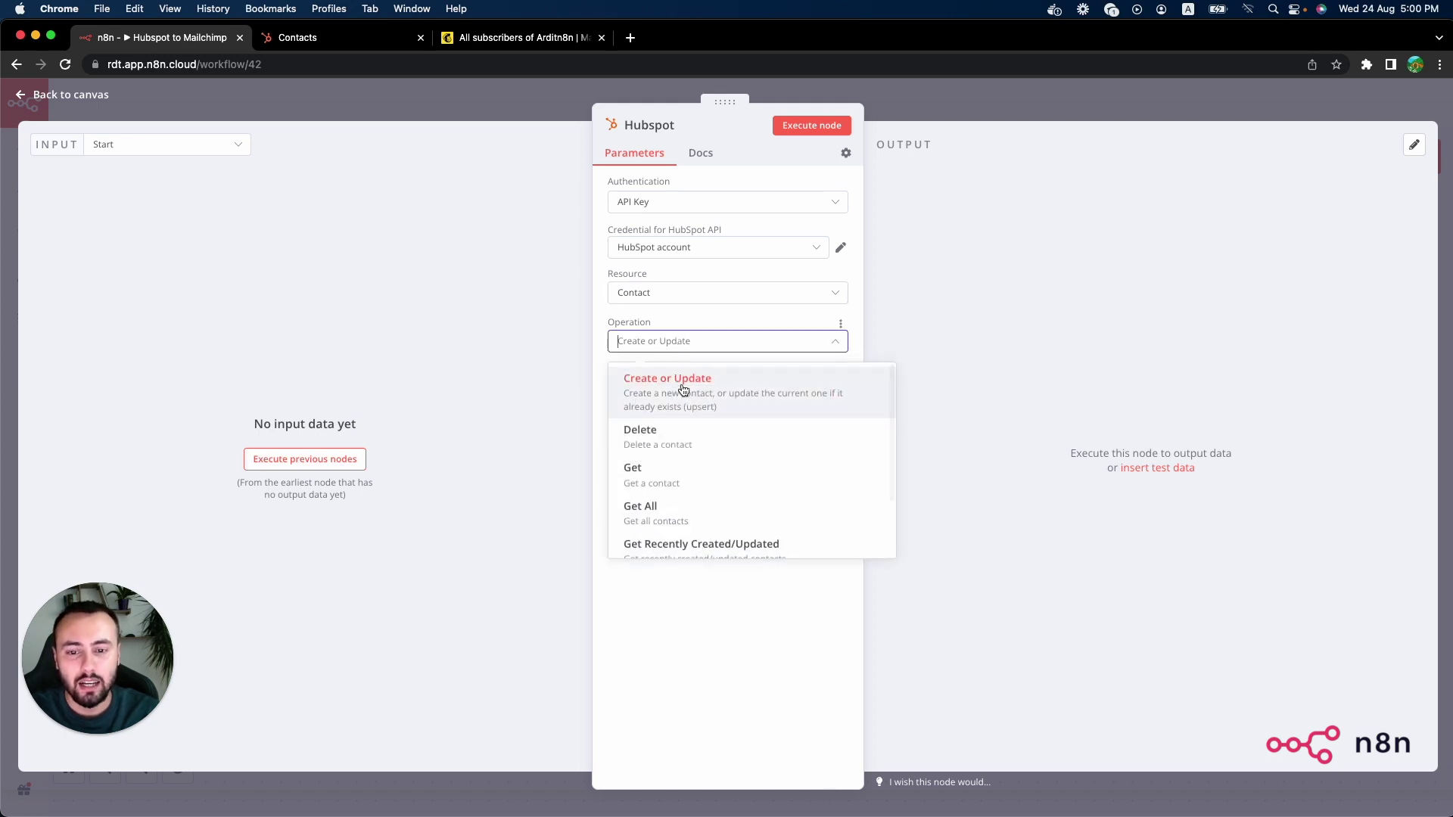
pyautogui.scroll(-2, 676, 454)
pyautogui.click(658, 507)
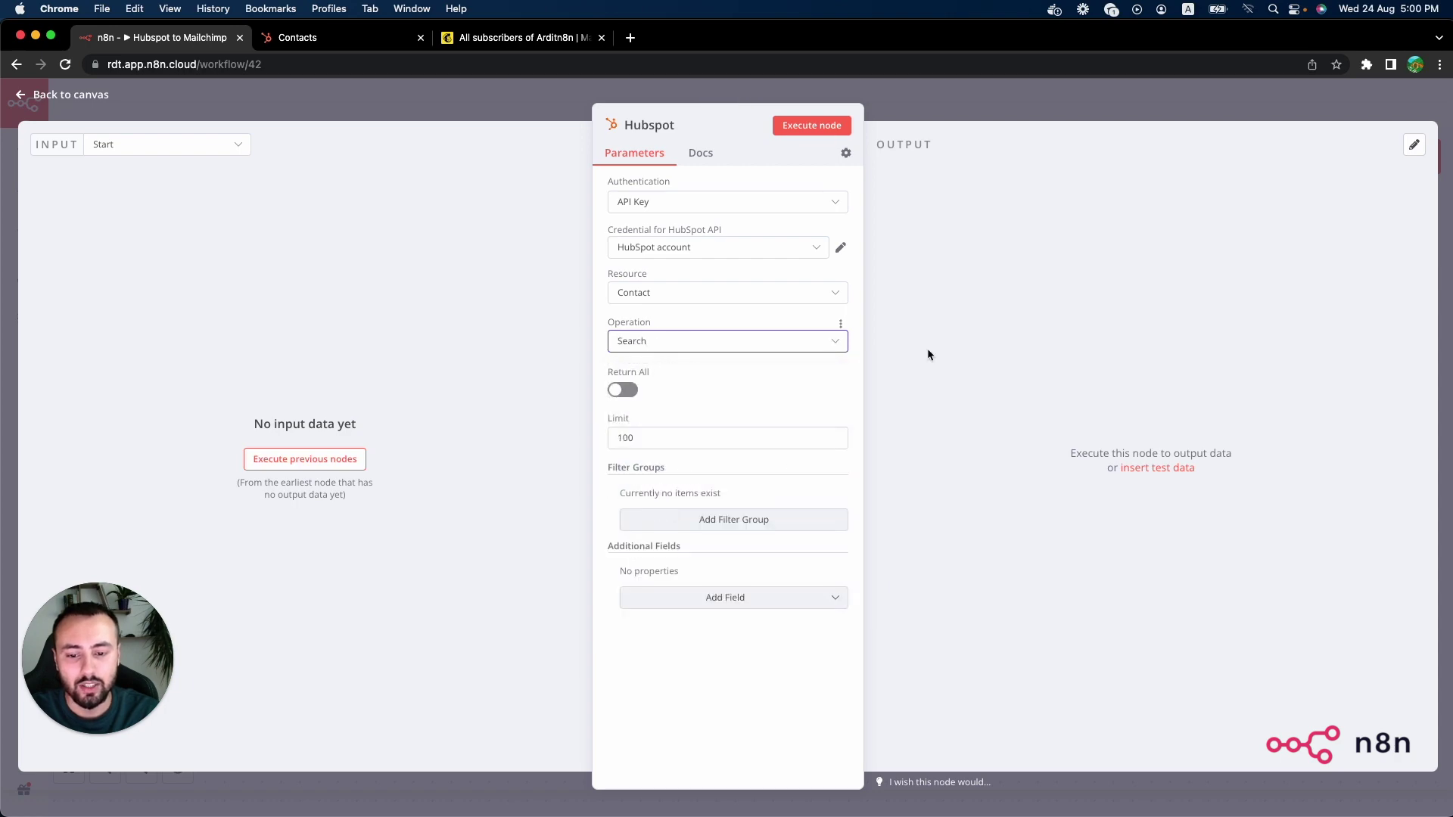
pyautogui.click(906, 108)
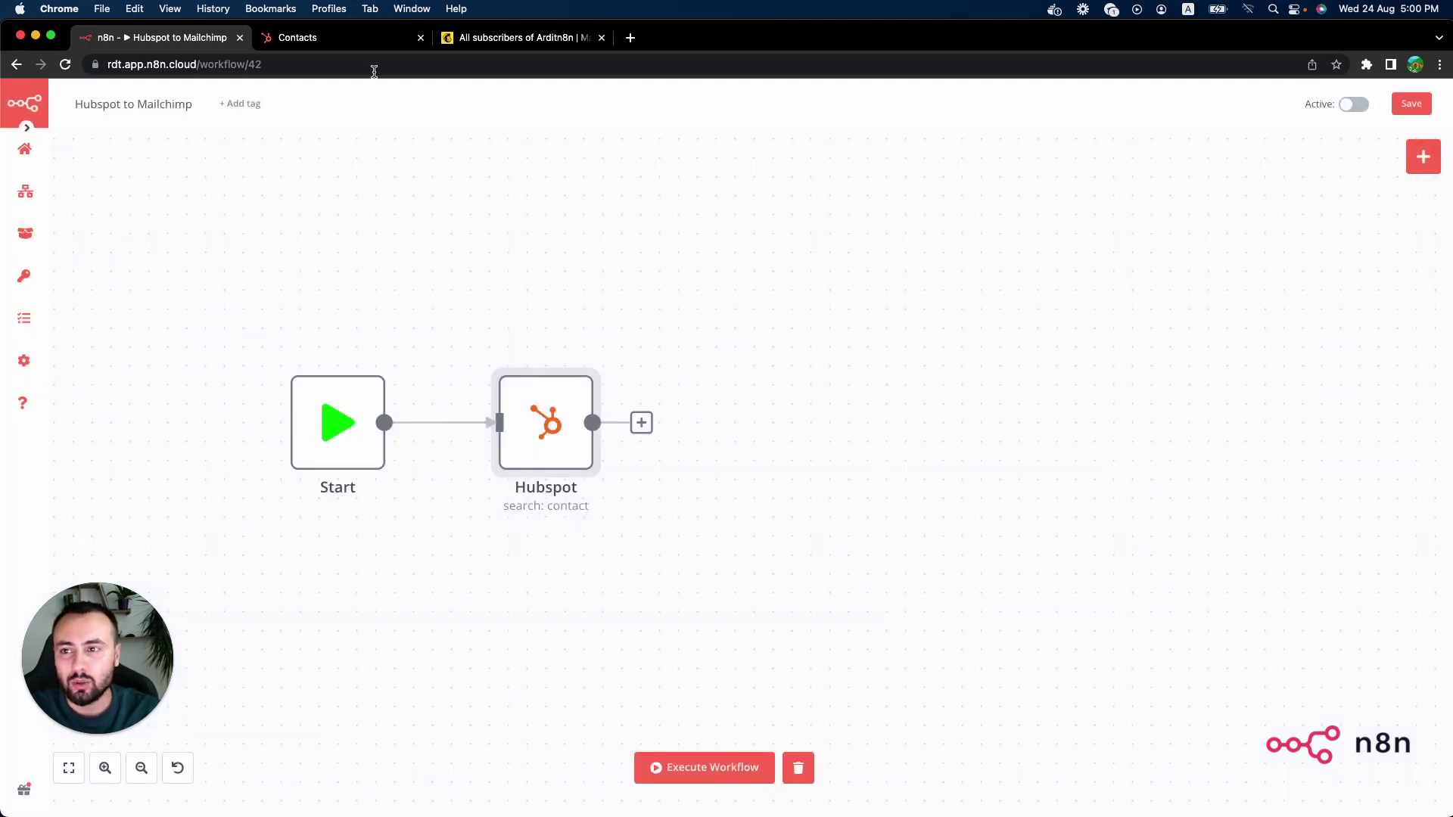
pyautogui.click(340, 39)
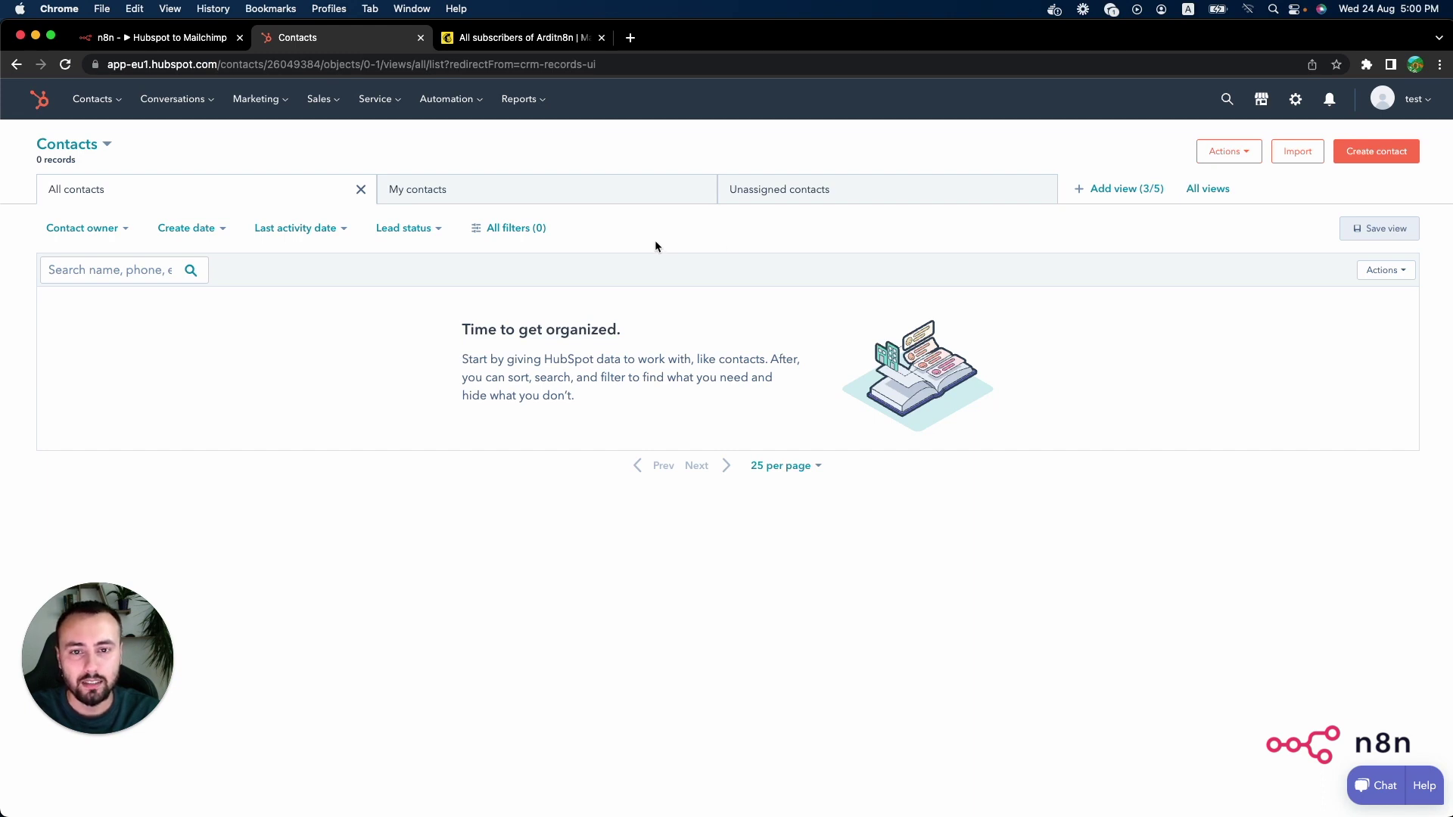
# Step: Start a new HubSpot contact and fill in its email, first name and last name
pyautogui.click(1376, 152)
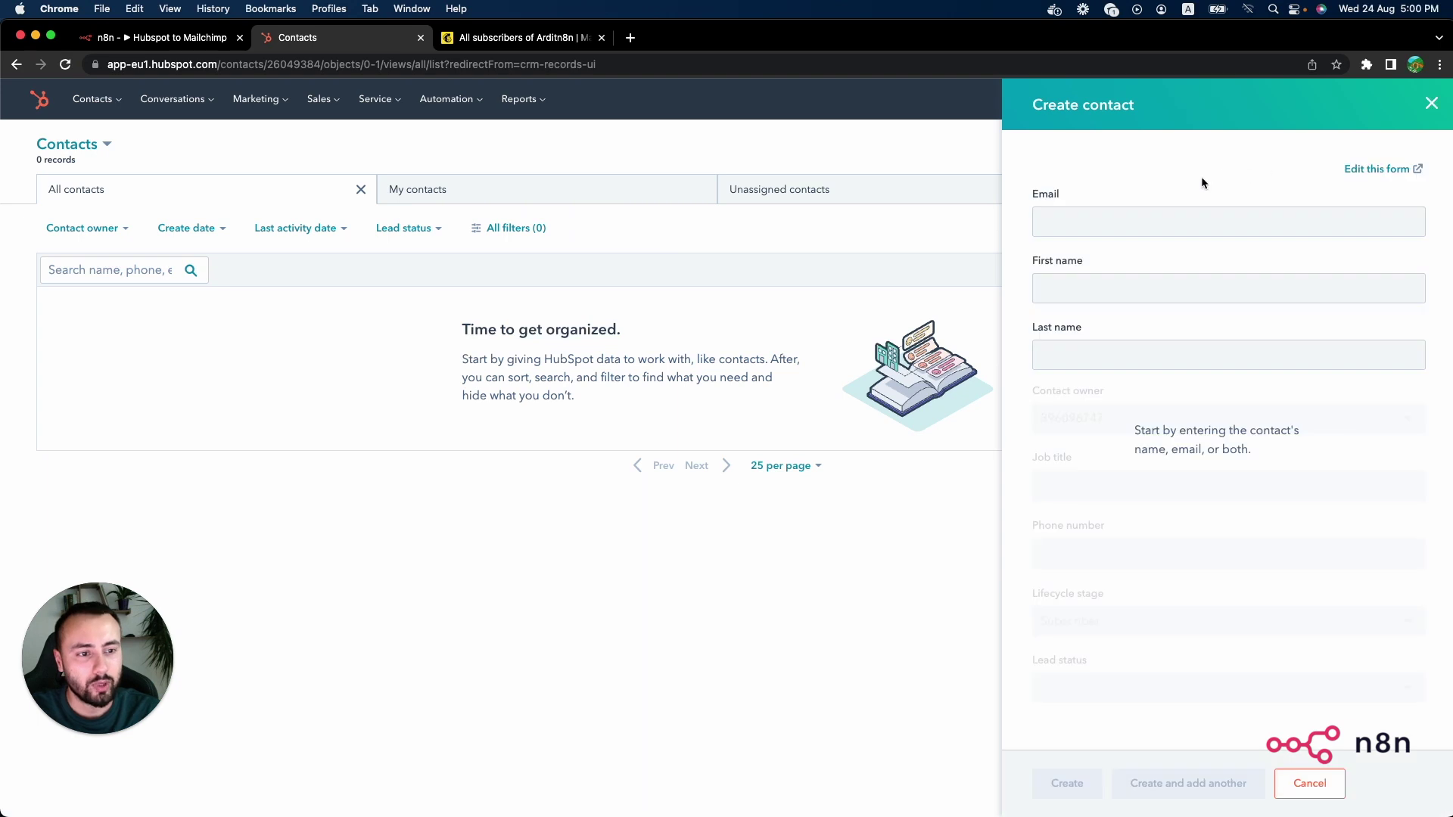
pyautogui.click(1093, 288)
pyautogui.hotkey('shift', 'Tab')
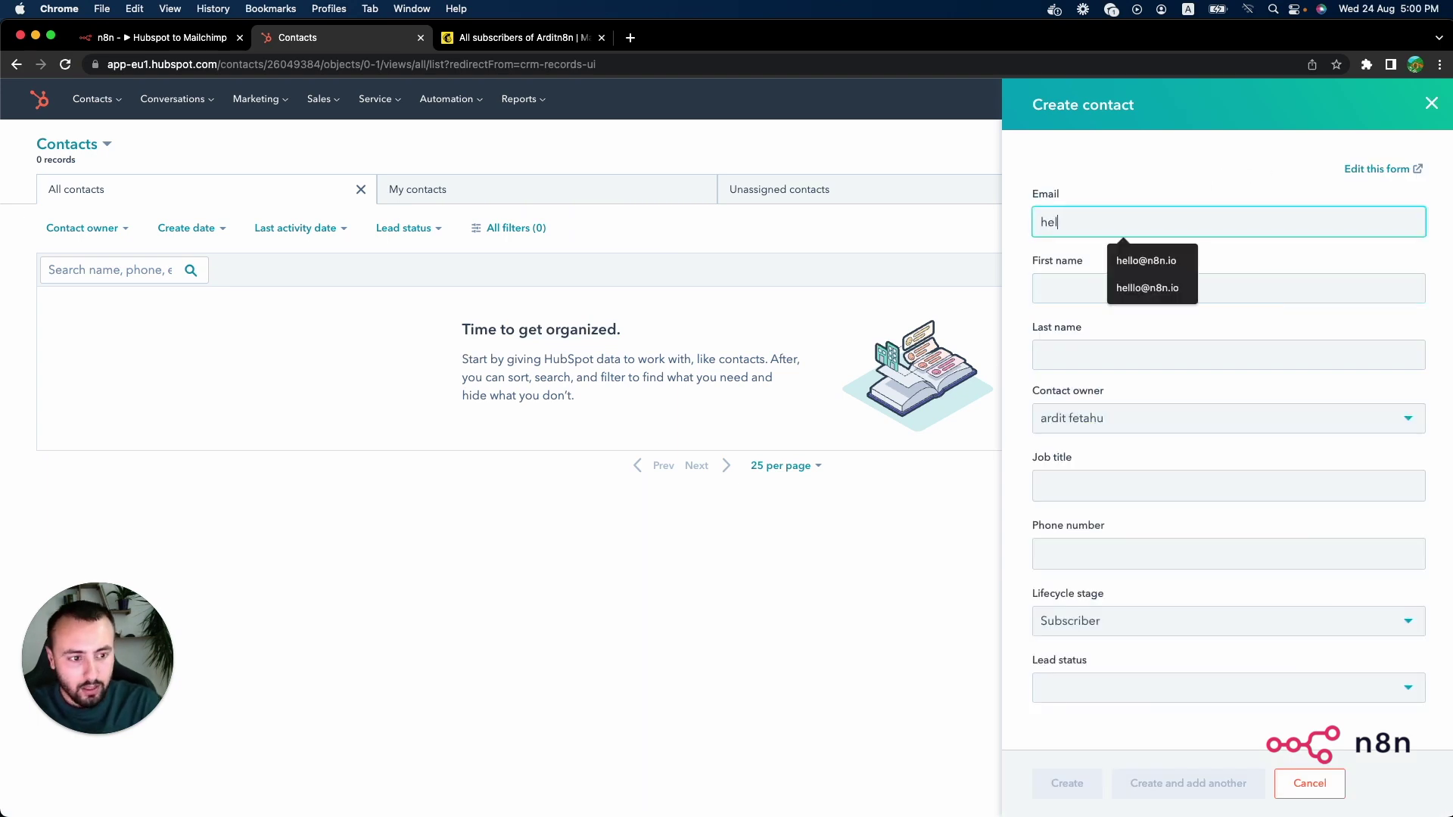
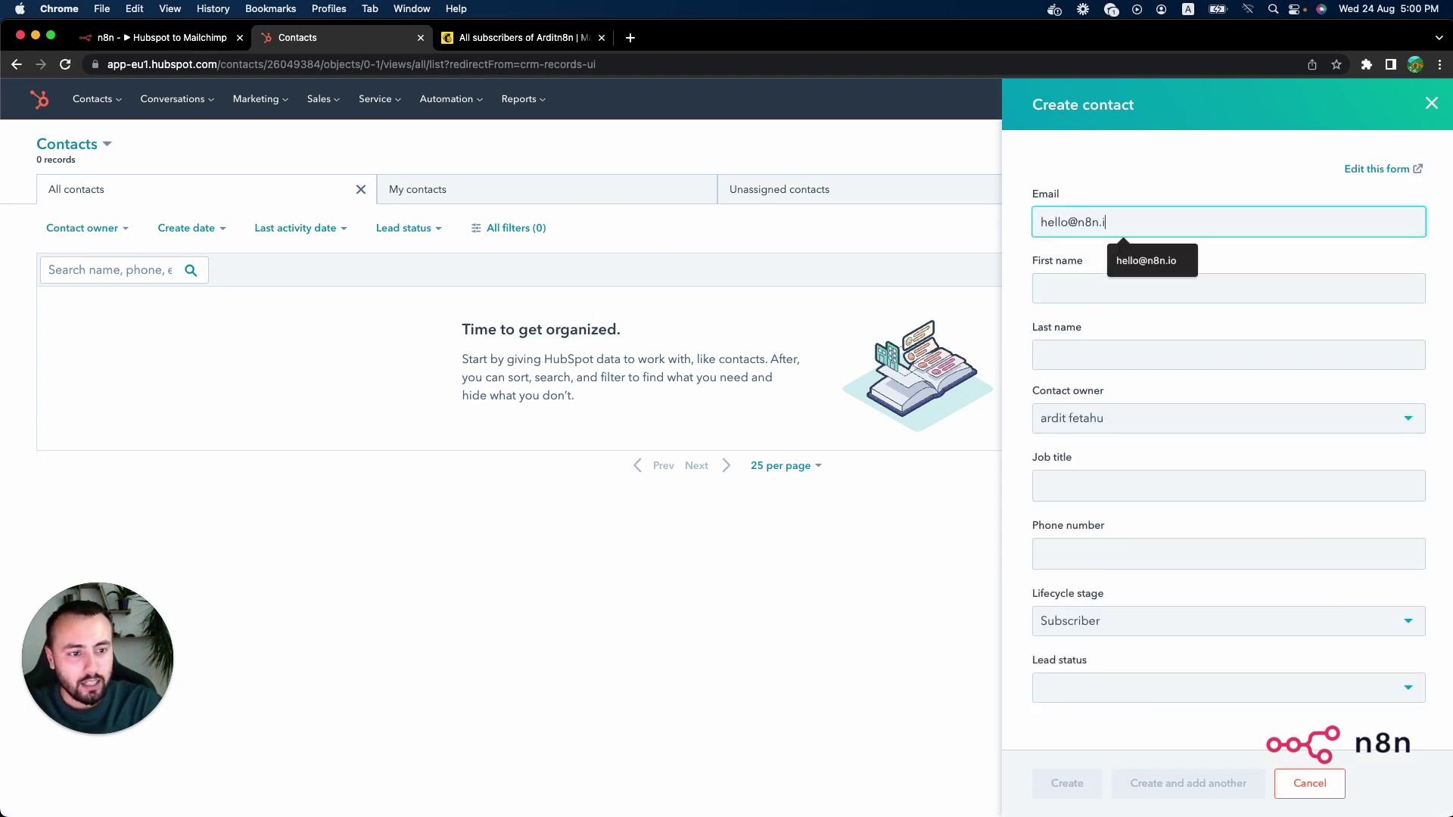
pyautogui.press('Tab')
pyautogui.write('Jo')
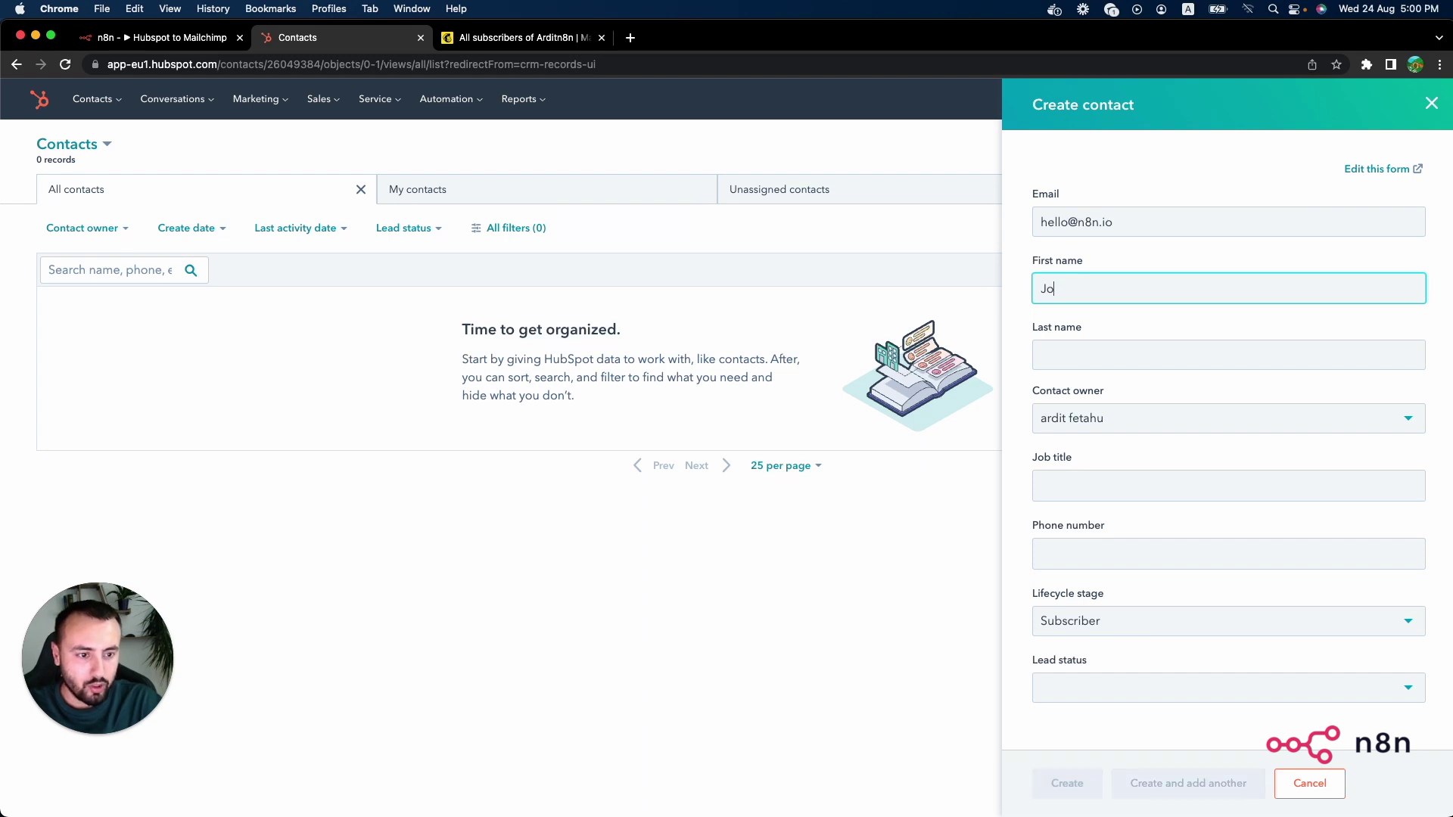
pyautogui.write('hn')
pyautogui.press('Tab')
pyautogui.write('Doe')
# Step: Give the contact job title CEO and lead status Open, then create it
pyautogui.press('Tab')
pyautogui.press('Tab')
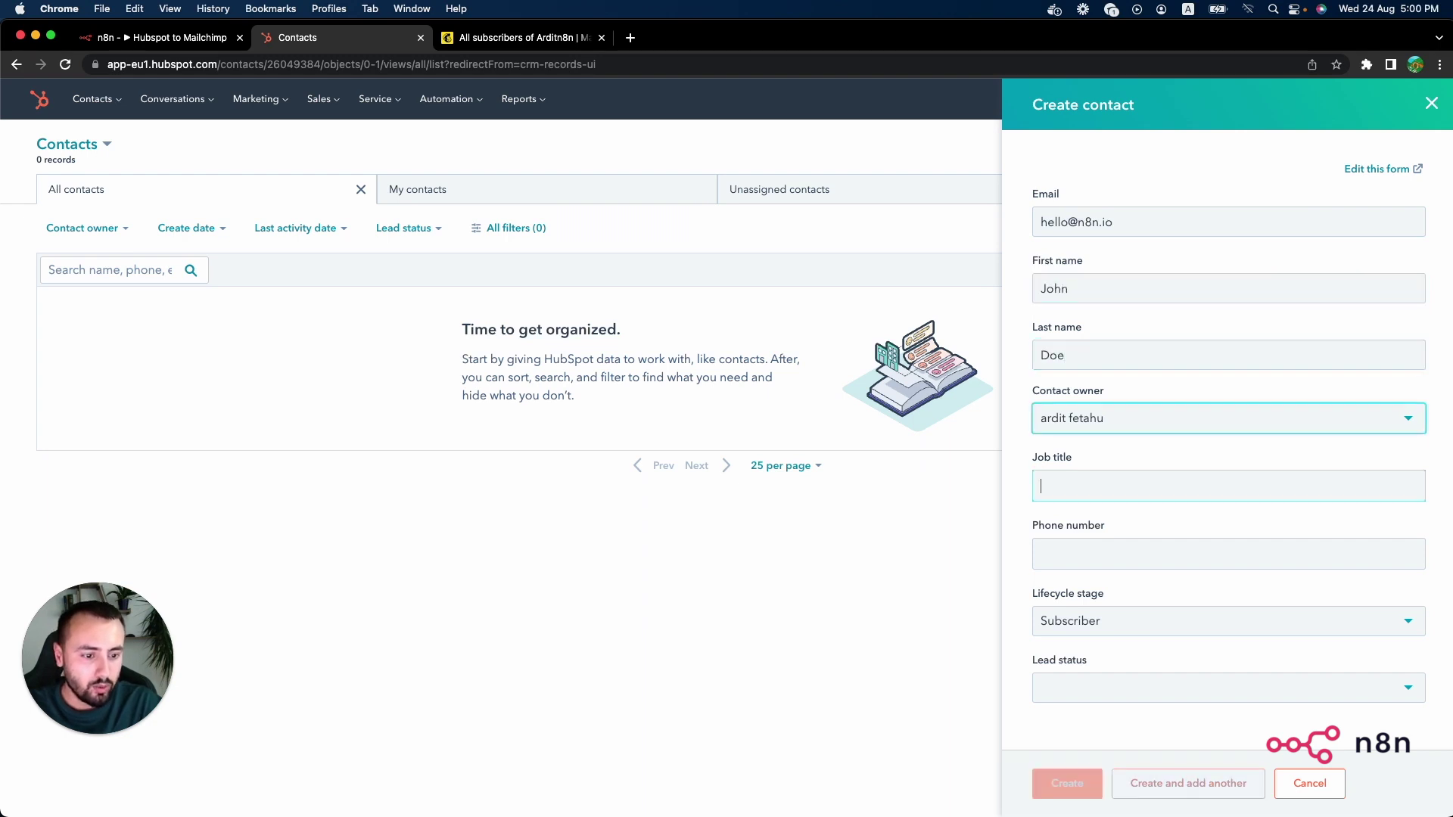
pyautogui.click(1112, 281)
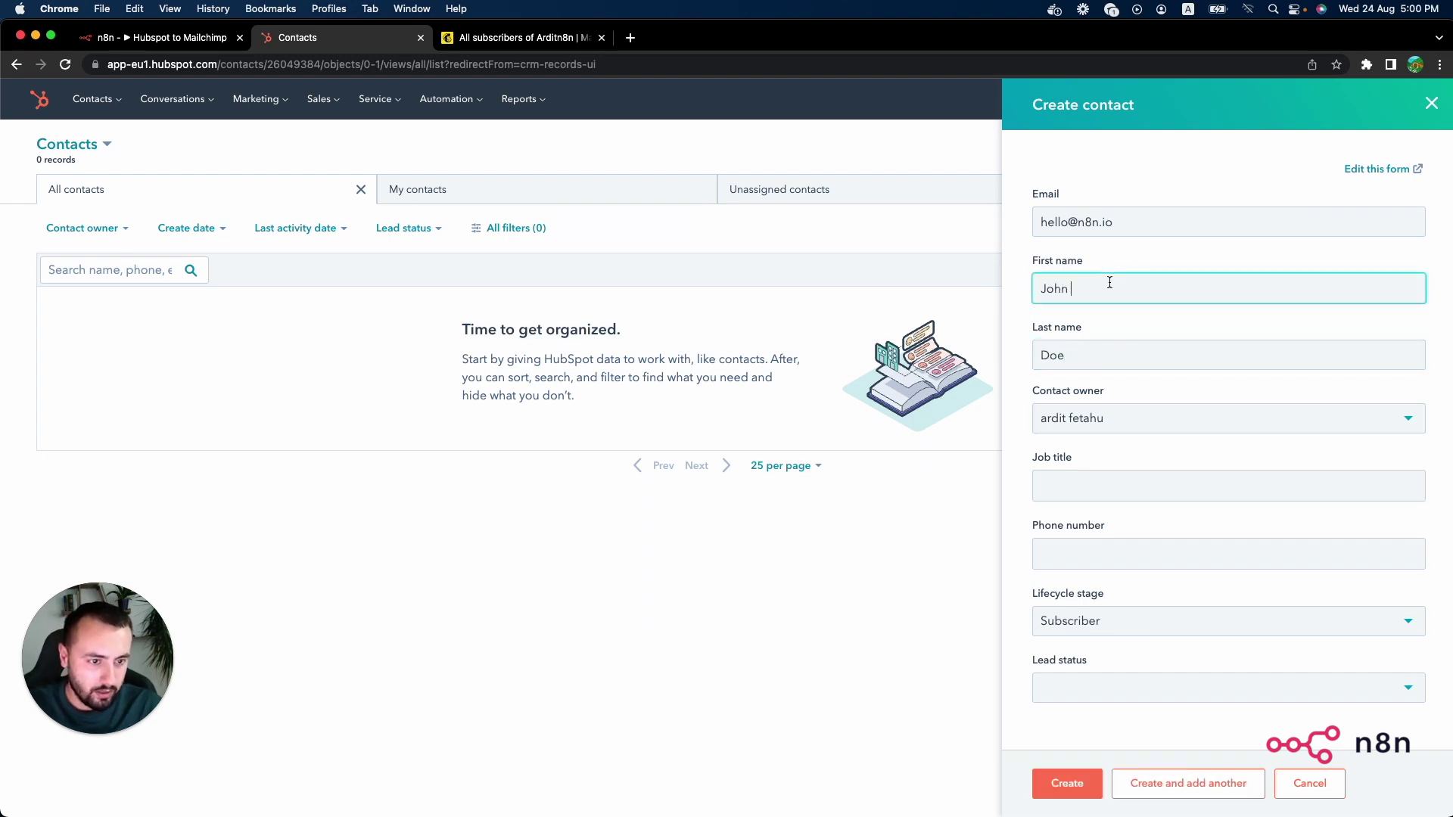
pyautogui.click(1084, 496)
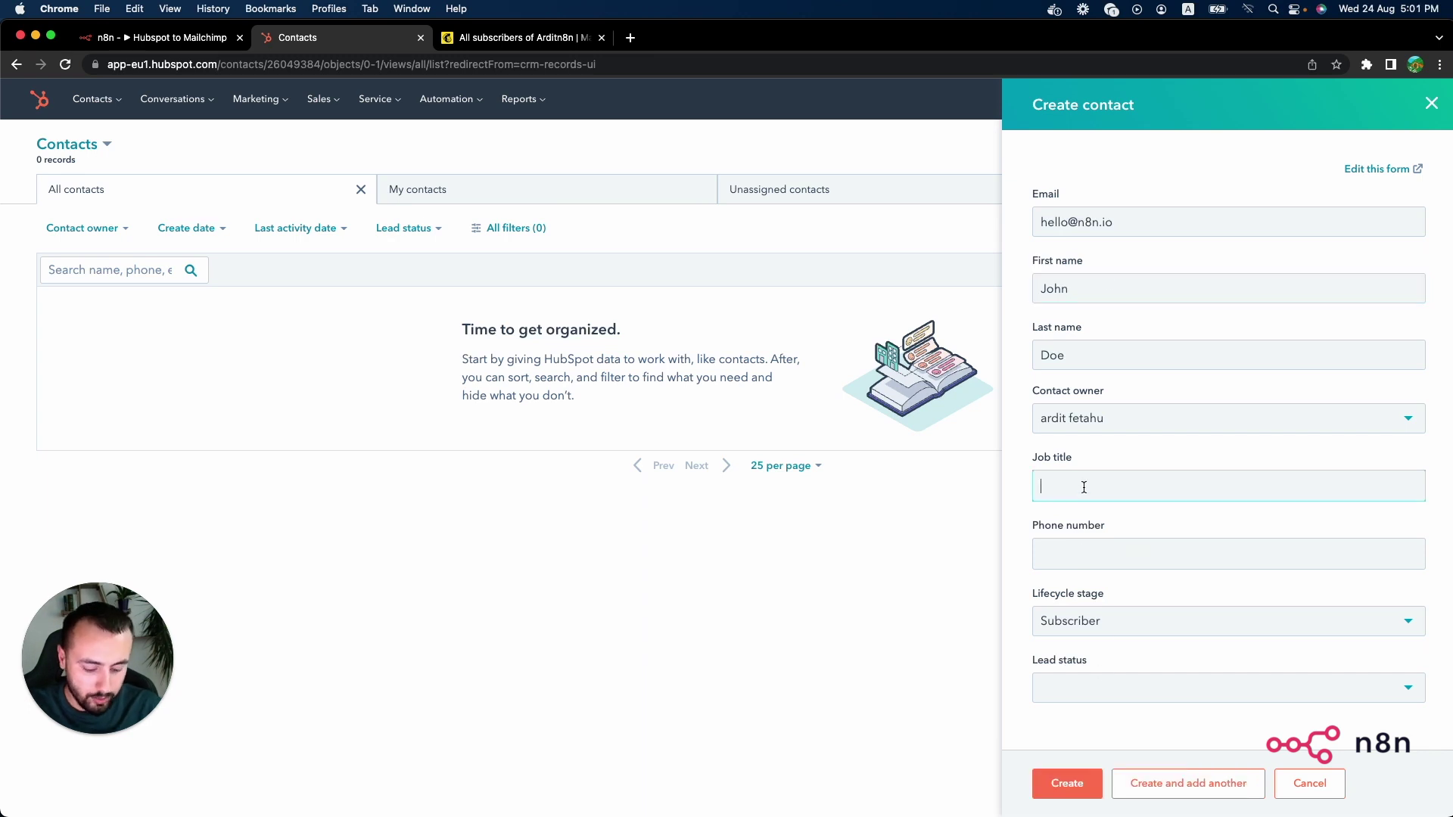
pyautogui.write('CEO')
pyautogui.click(1103, 689)
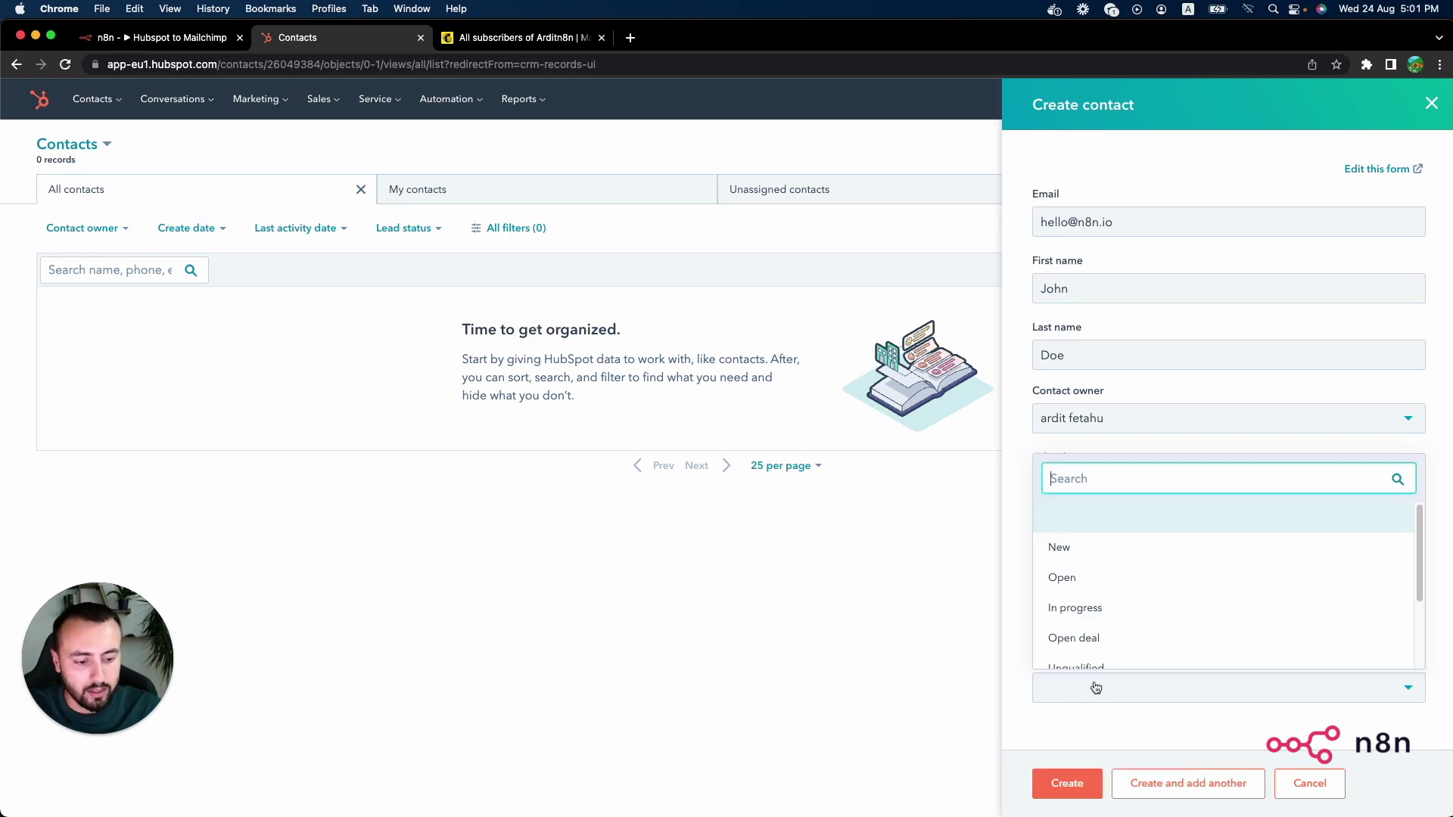
pyautogui.click(1087, 590)
pyautogui.click(1084, 775)
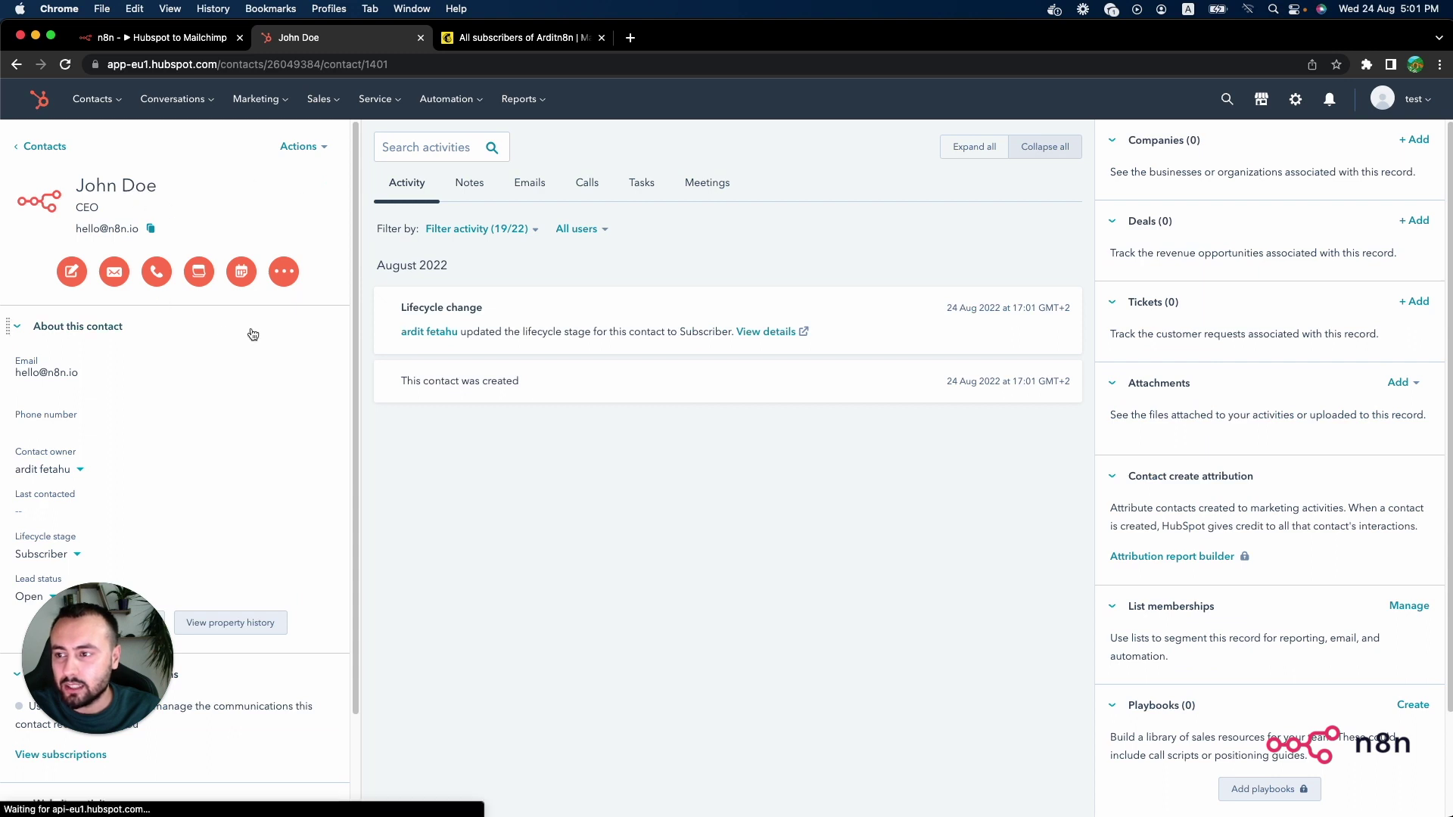
# Step: Execute the n8n workflow and inspect the Hubspot node's output showing the one new contact
pyautogui.click(161, 37)
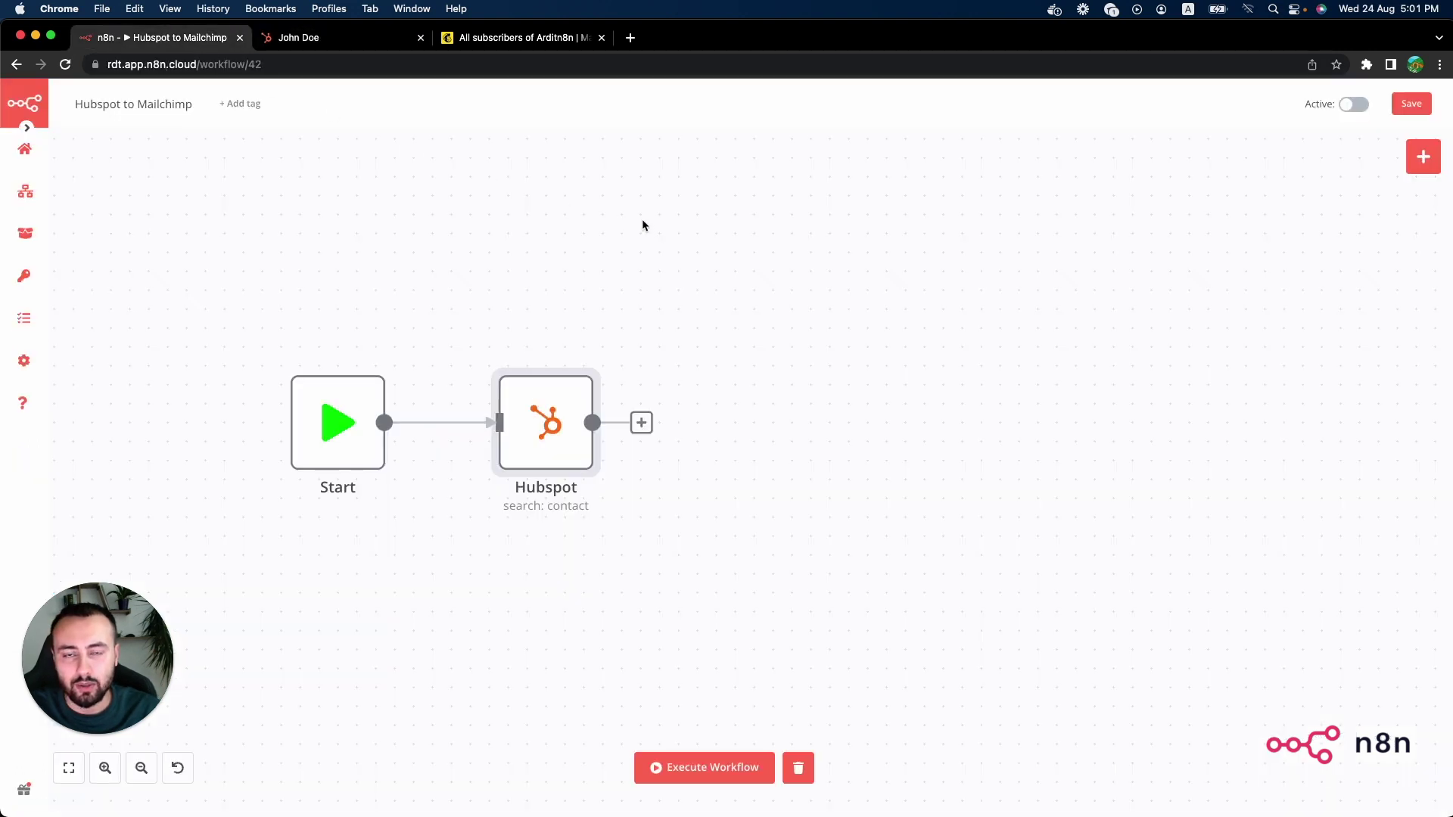
pyautogui.click(719, 767)
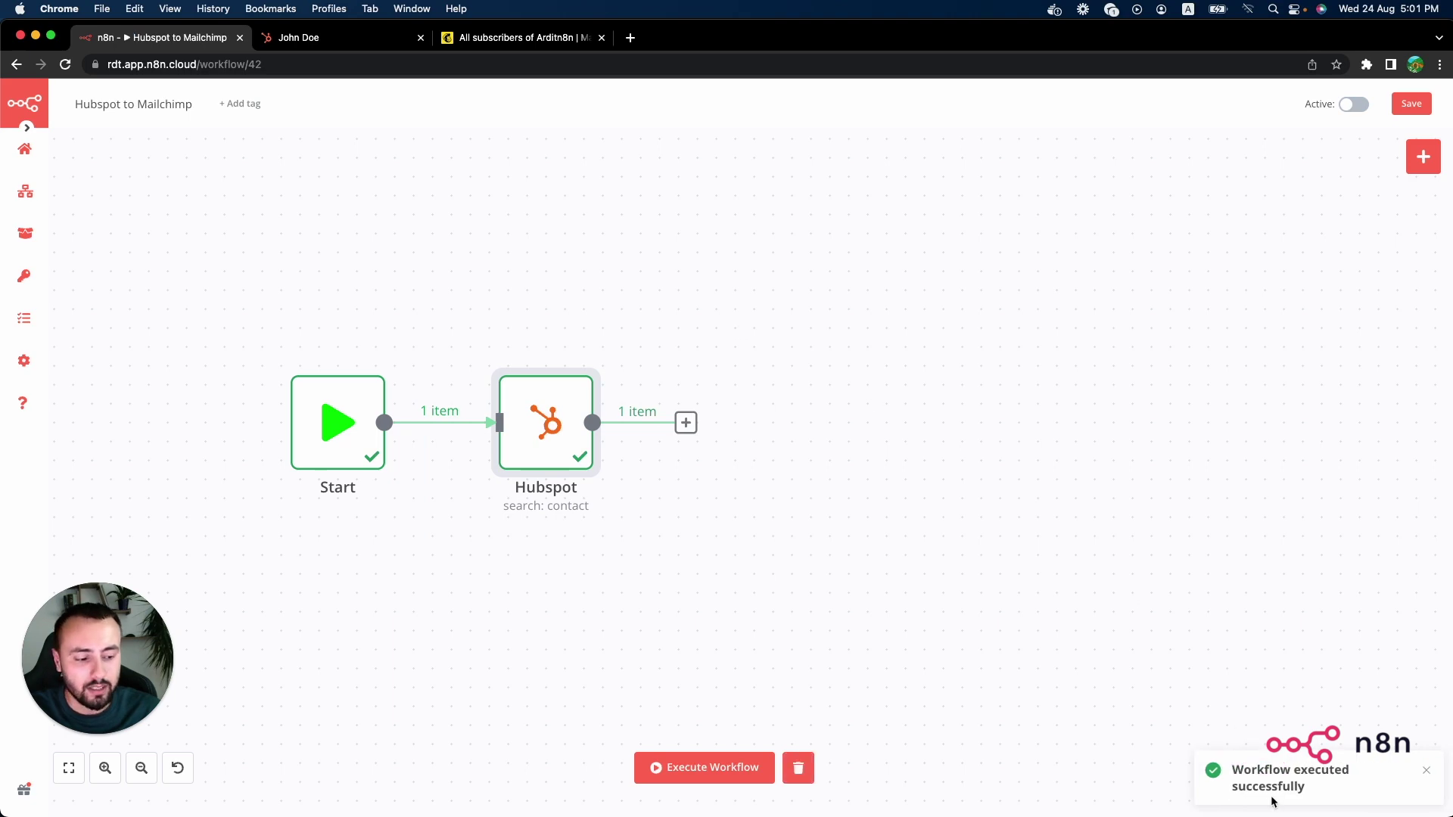
pyautogui.doubleClick(552, 414)
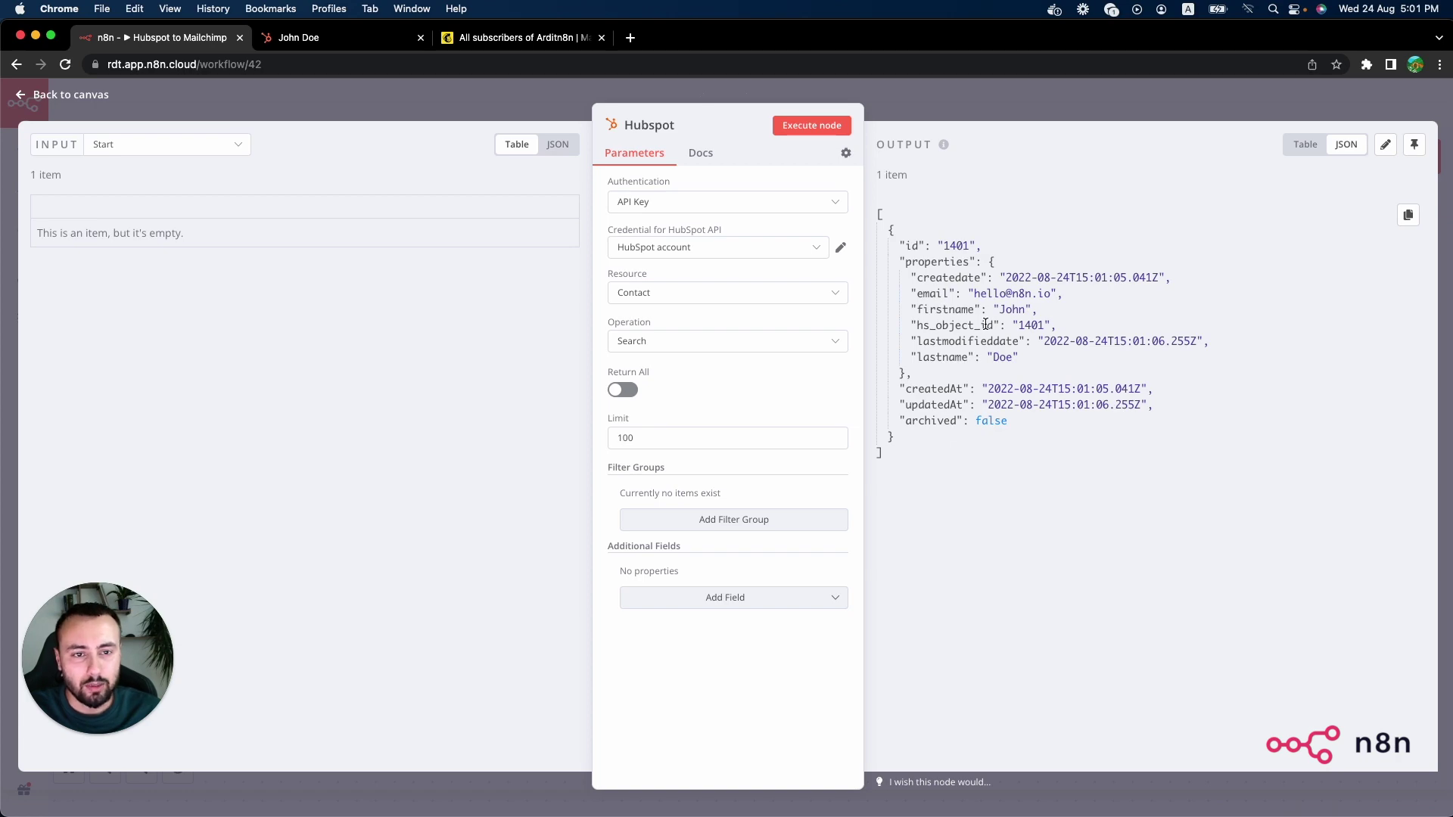
# Step: Add a Mailchimp node after Hubspot using OAuth2 and the Mailchimp account credential
pyautogui.click(913, 93)
pyautogui.click(686, 423)
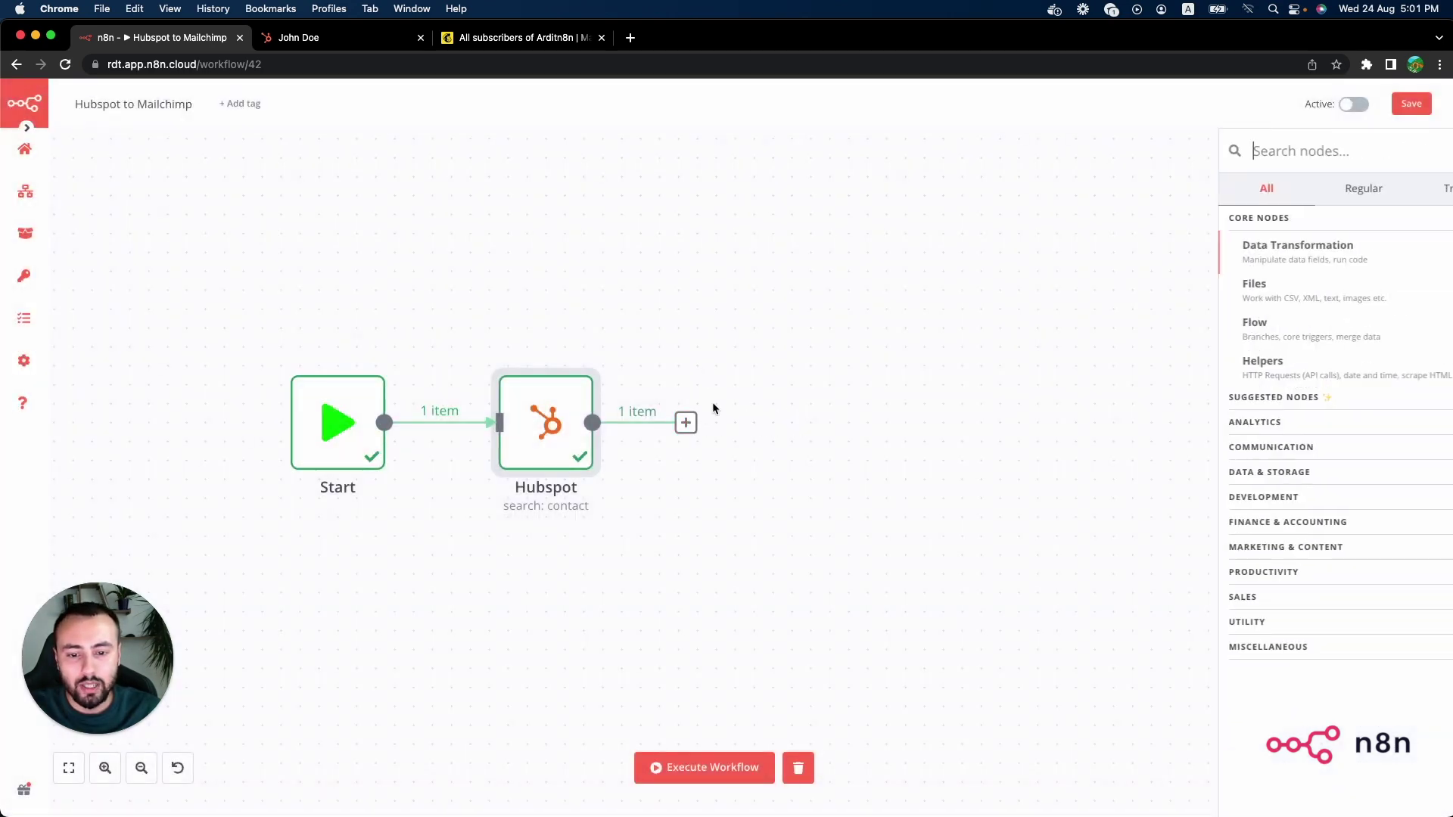
pyautogui.write('mailchi')
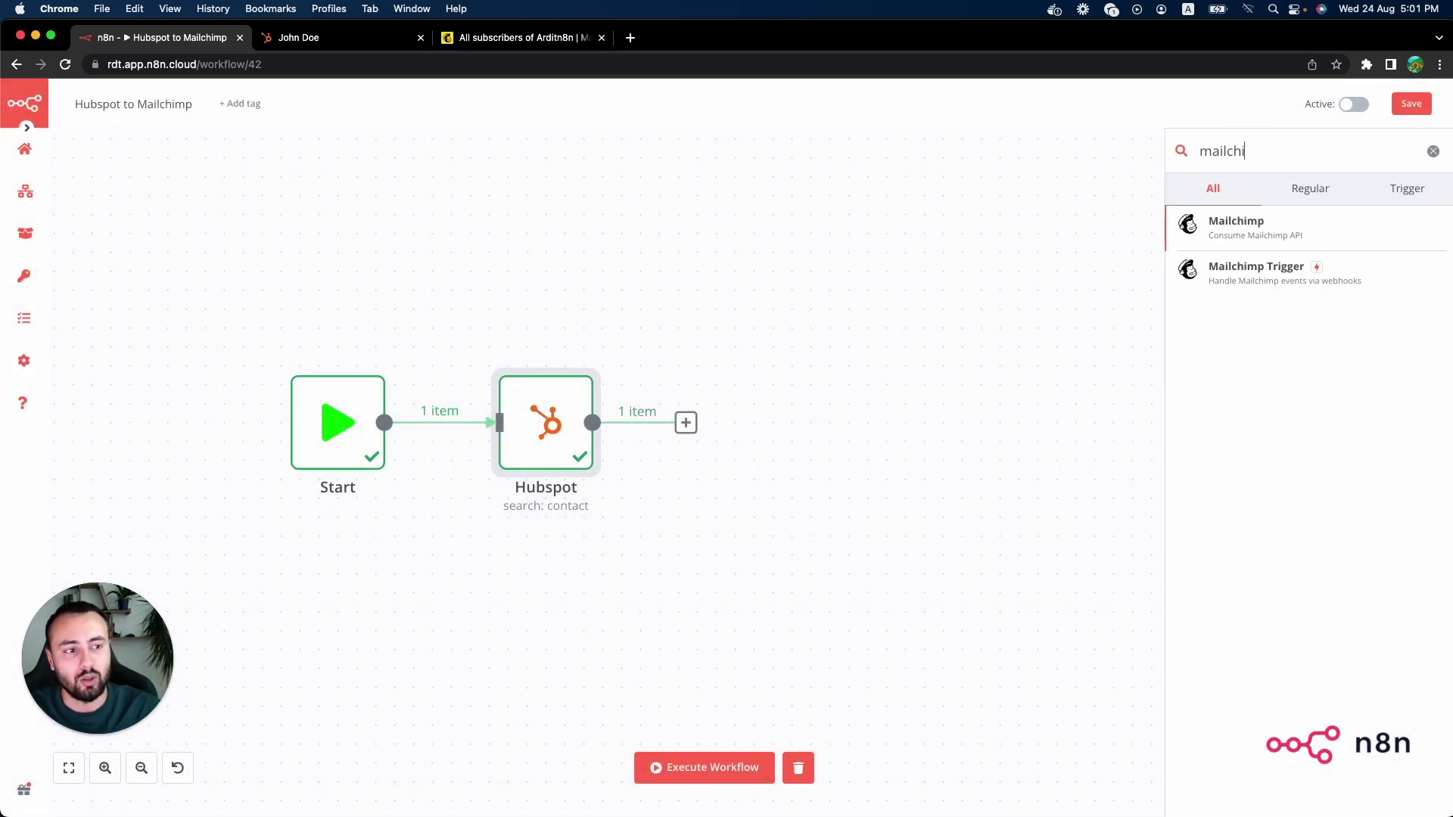
pyautogui.click(1241, 224)
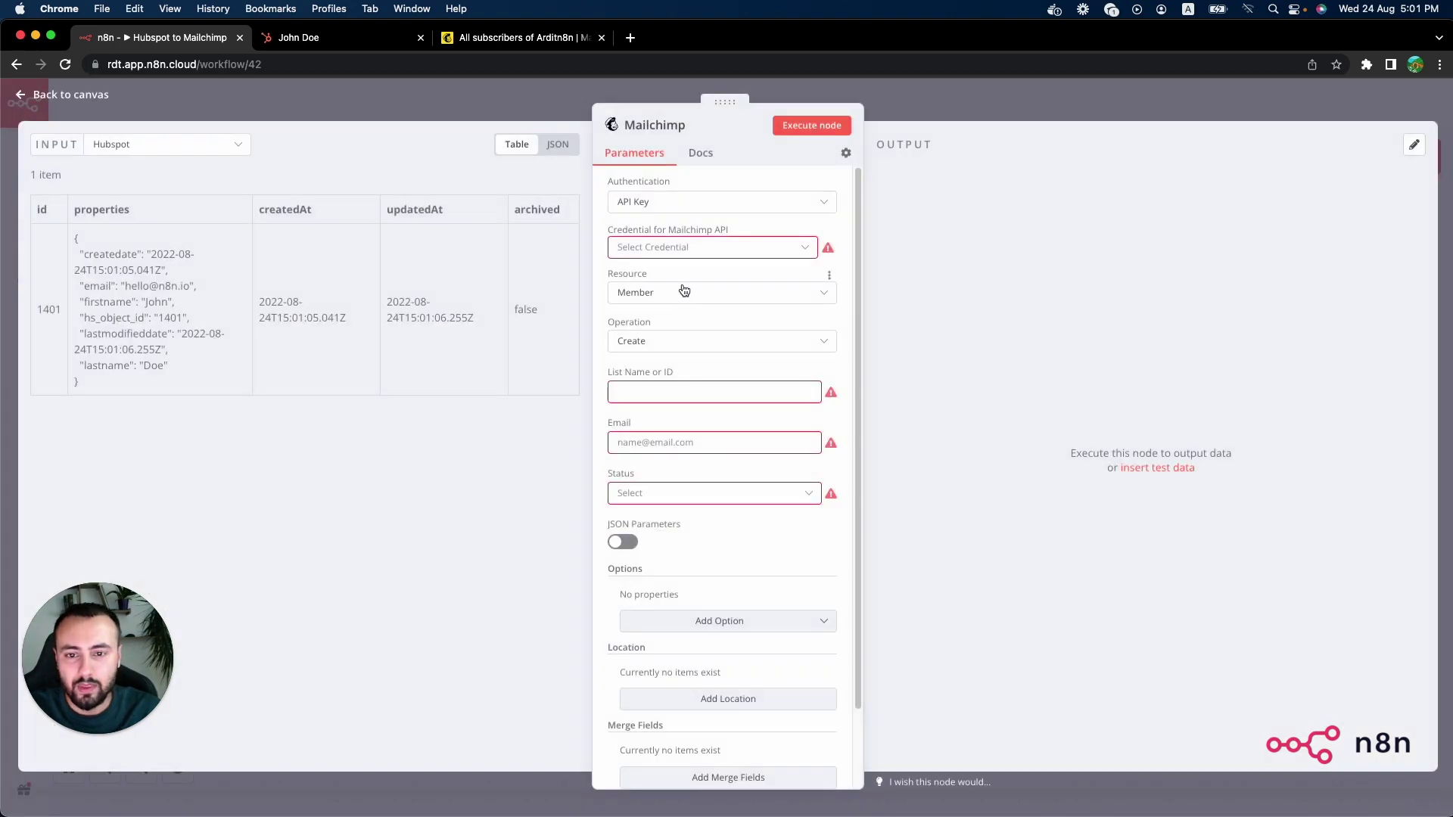
pyautogui.click(683, 203)
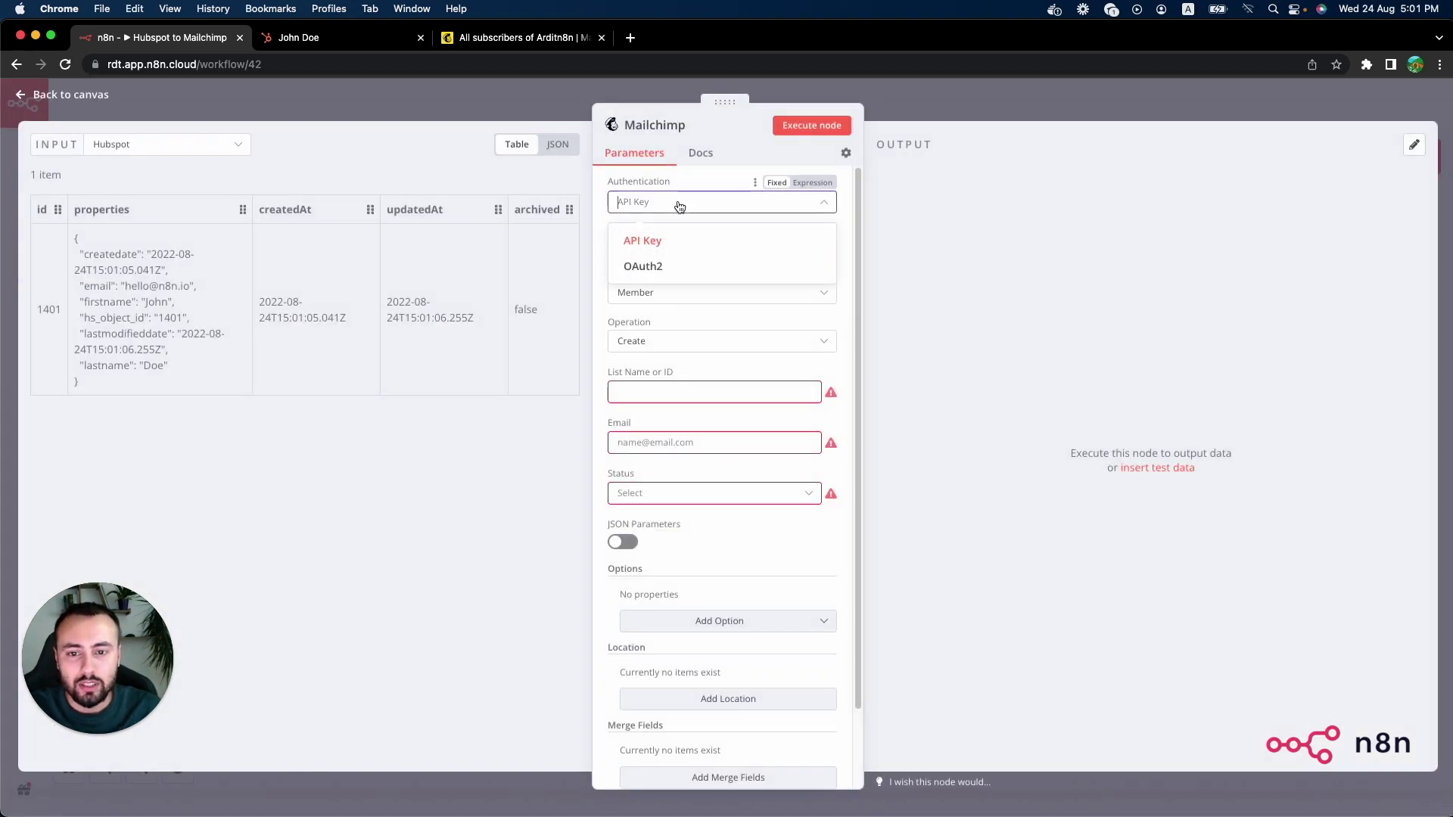
pyautogui.click(669, 266)
pyautogui.click(667, 251)
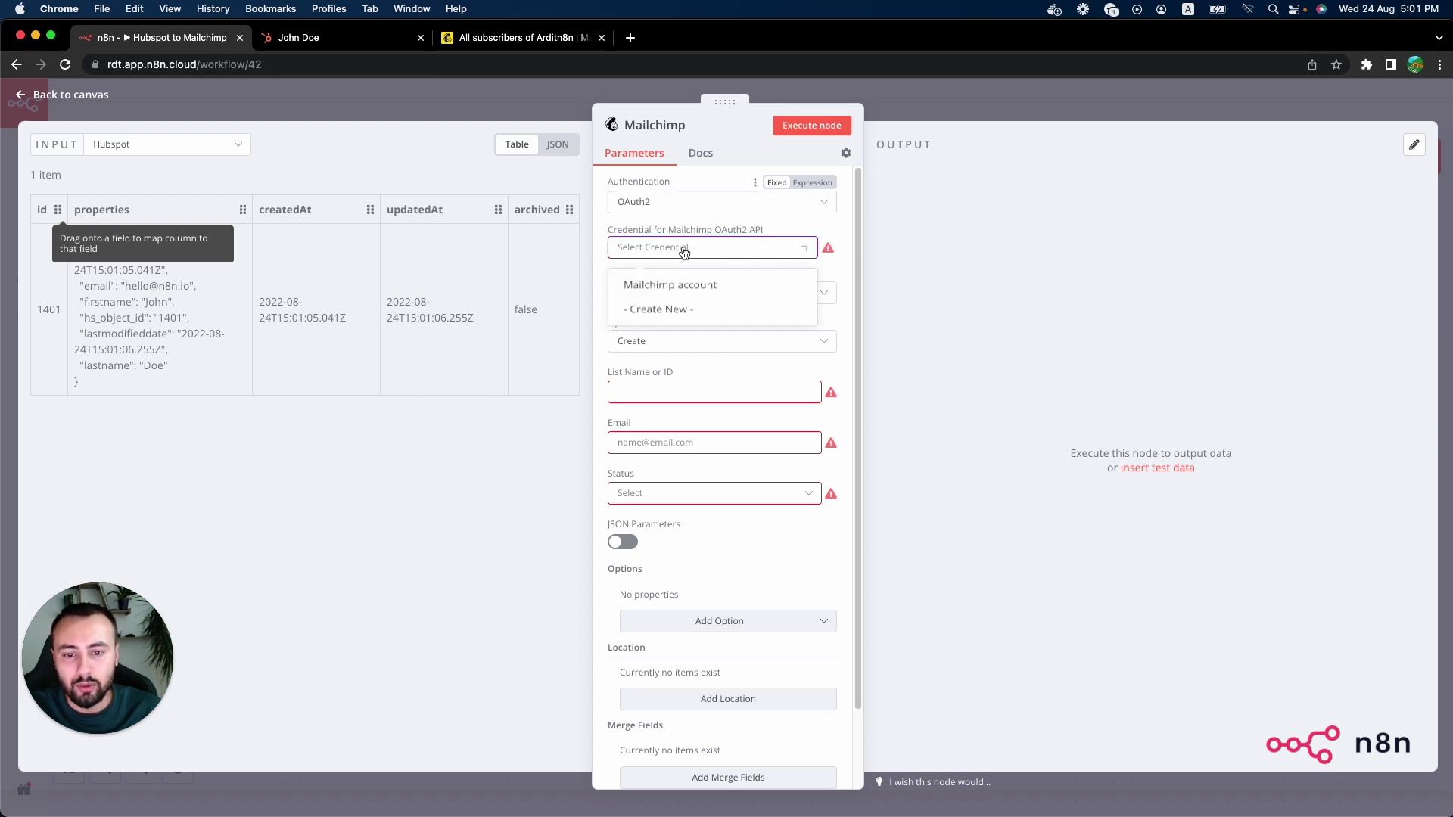
pyautogui.click(721, 286)
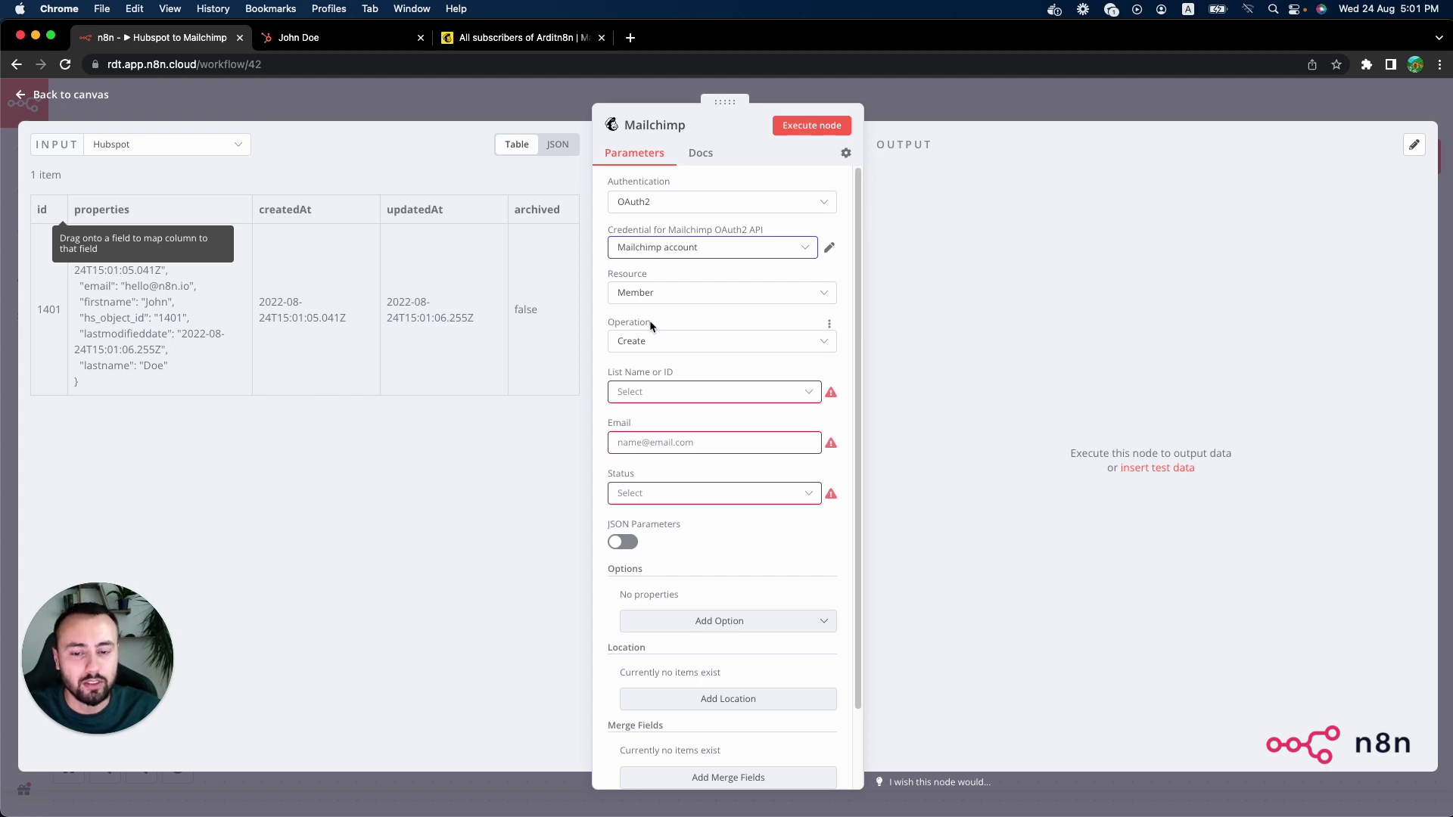
# Step: Choose the Arditn8n audience and switch the Email value to an expression
pyautogui.click(666, 392)
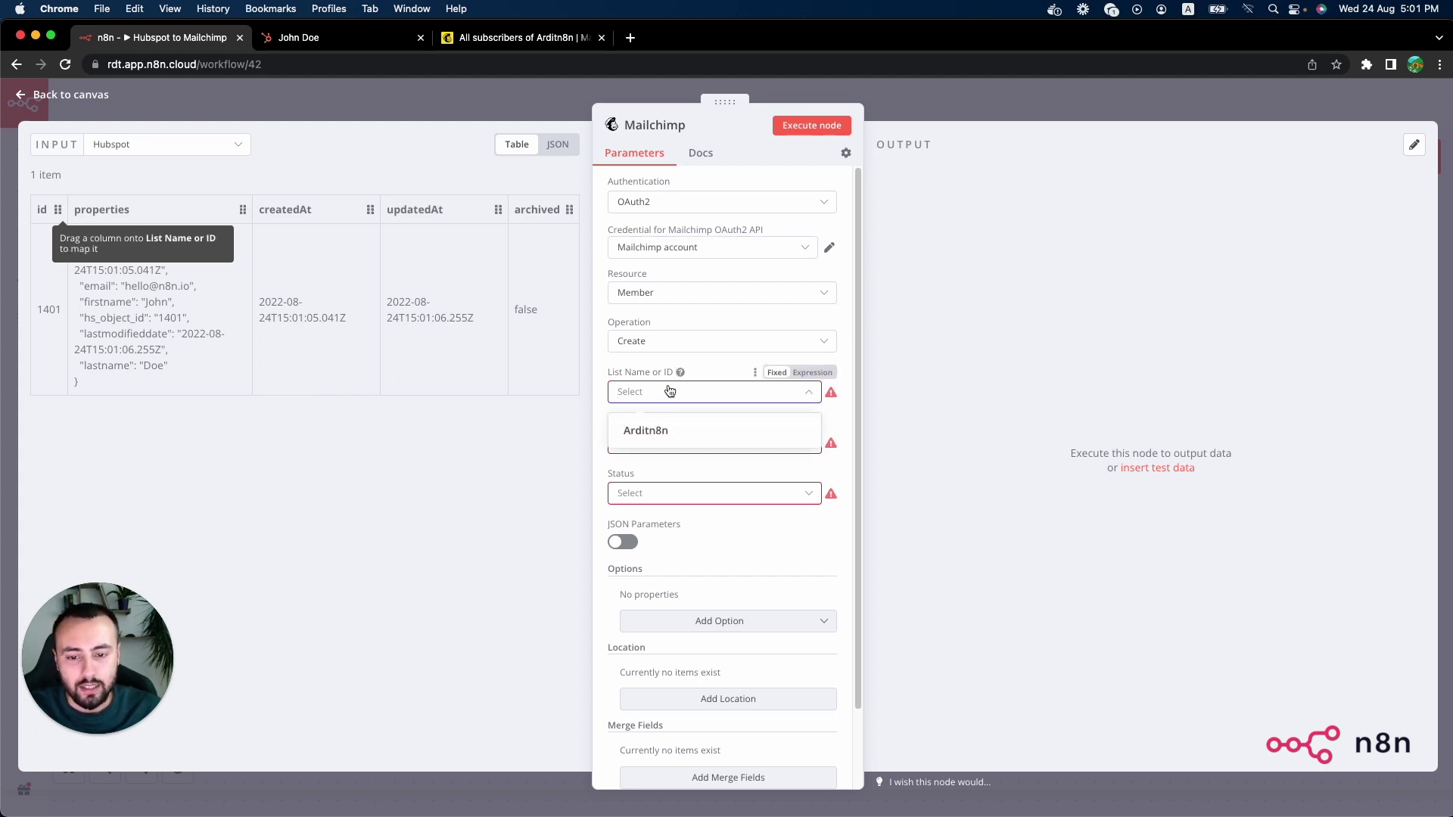
pyautogui.click(671, 435)
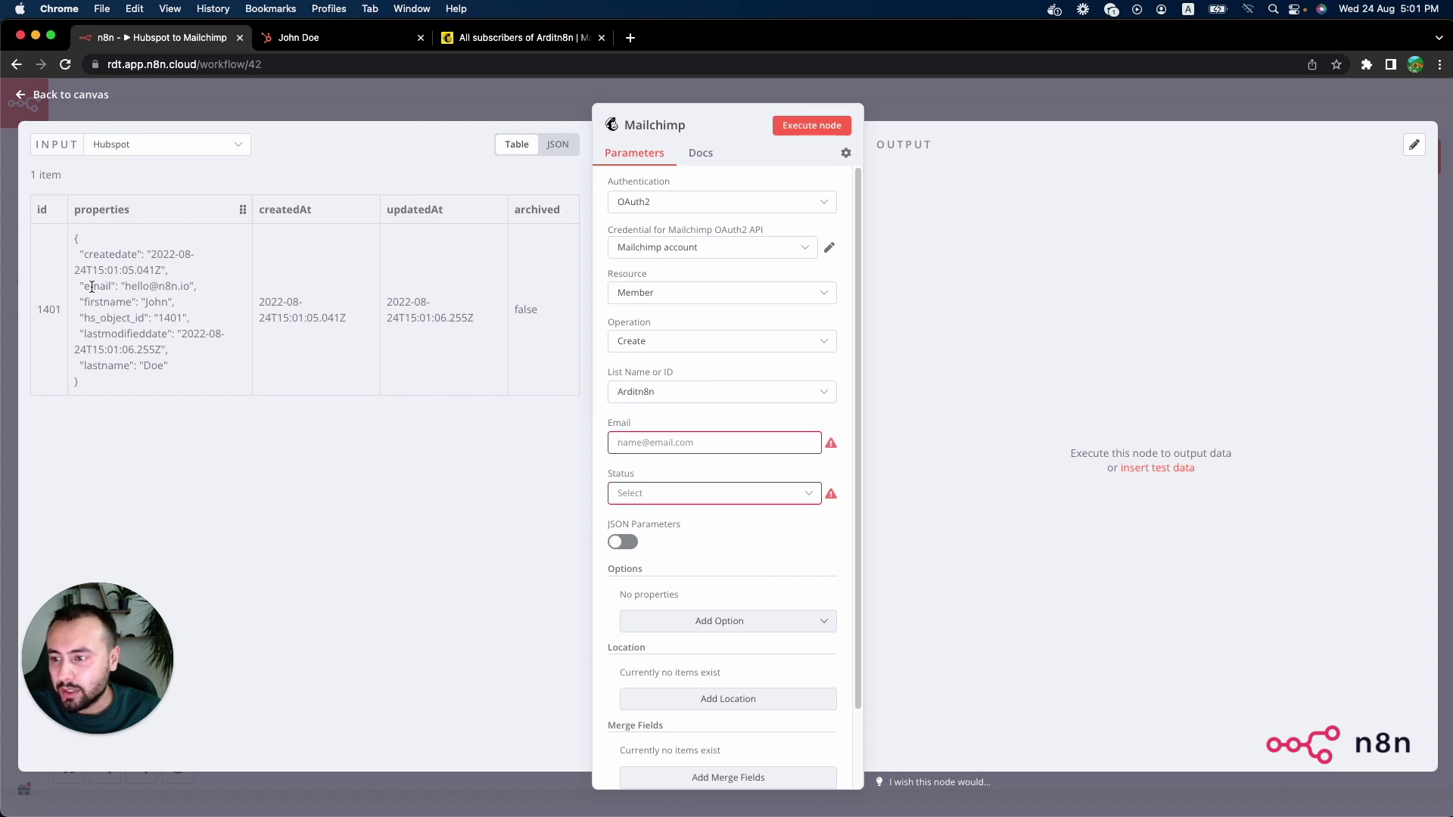
pyautogui.moveTo(195, 287); pyautogui.dragTo(78, 287)
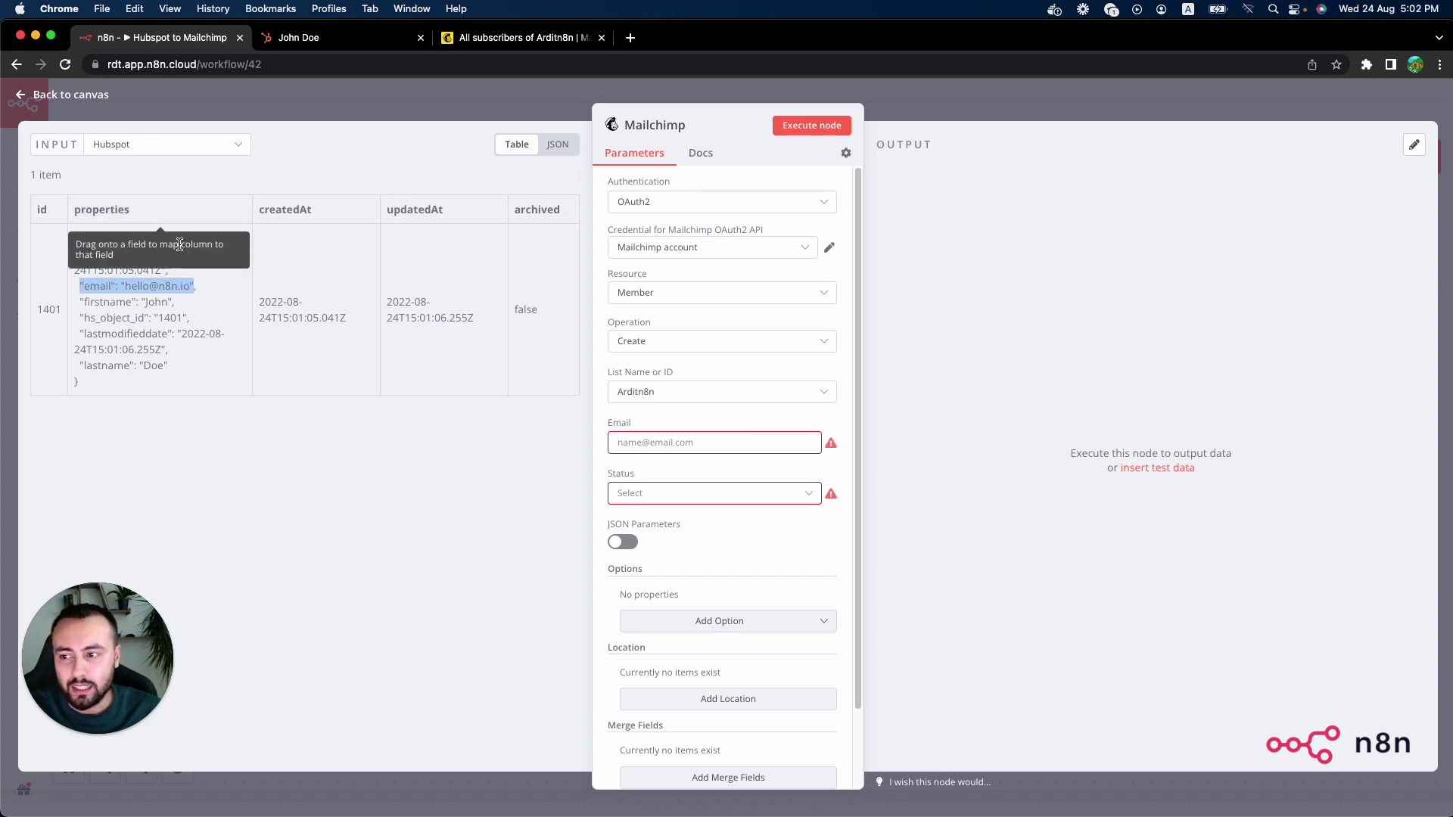
pyautogui.click(262, 436)
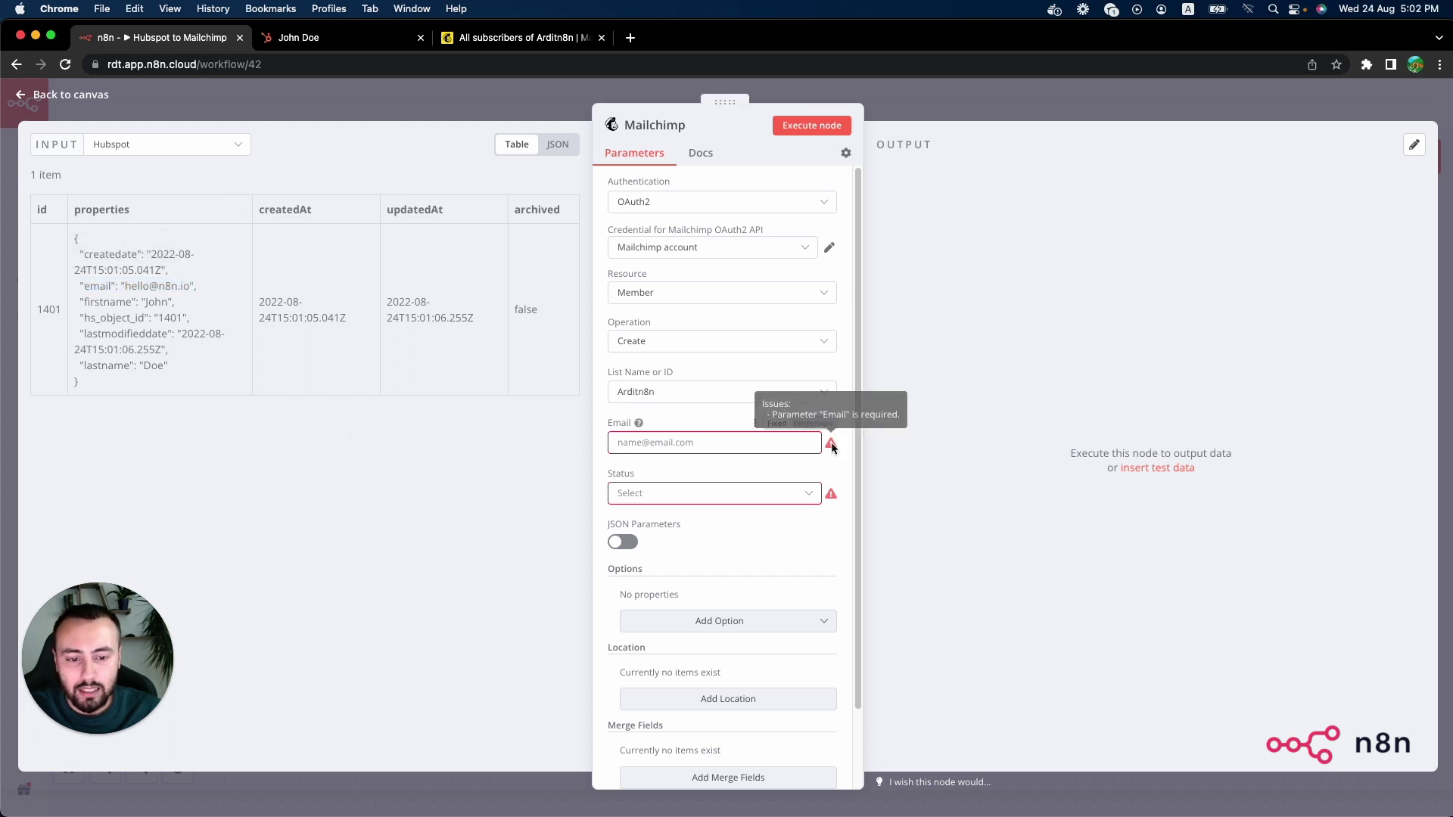
pyautogui.click(811, 425)
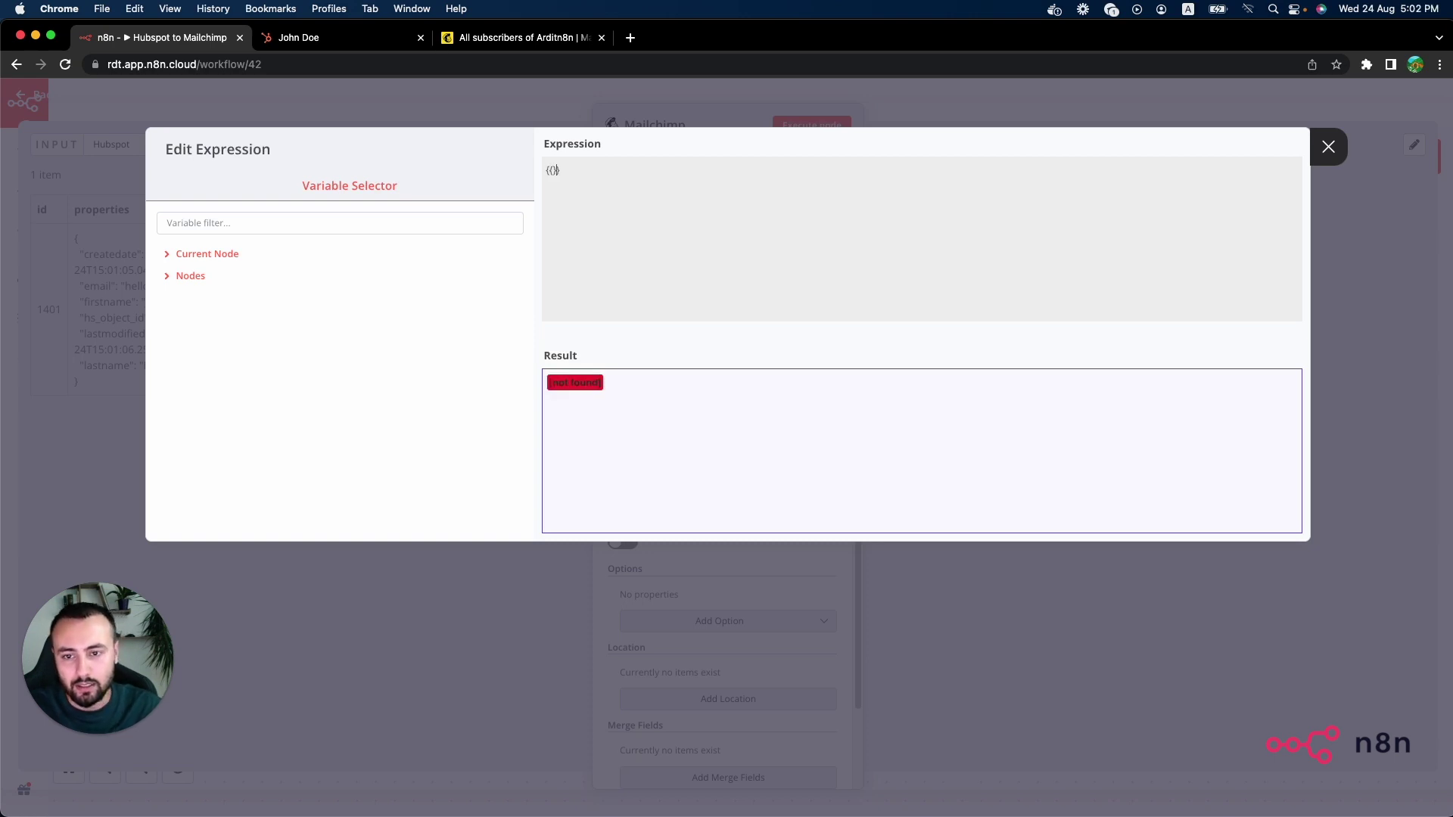
# Step: Enter {{$json["properties"].email}} as the Email expression, resolving to the contact's address
pyautogui.write('$json')
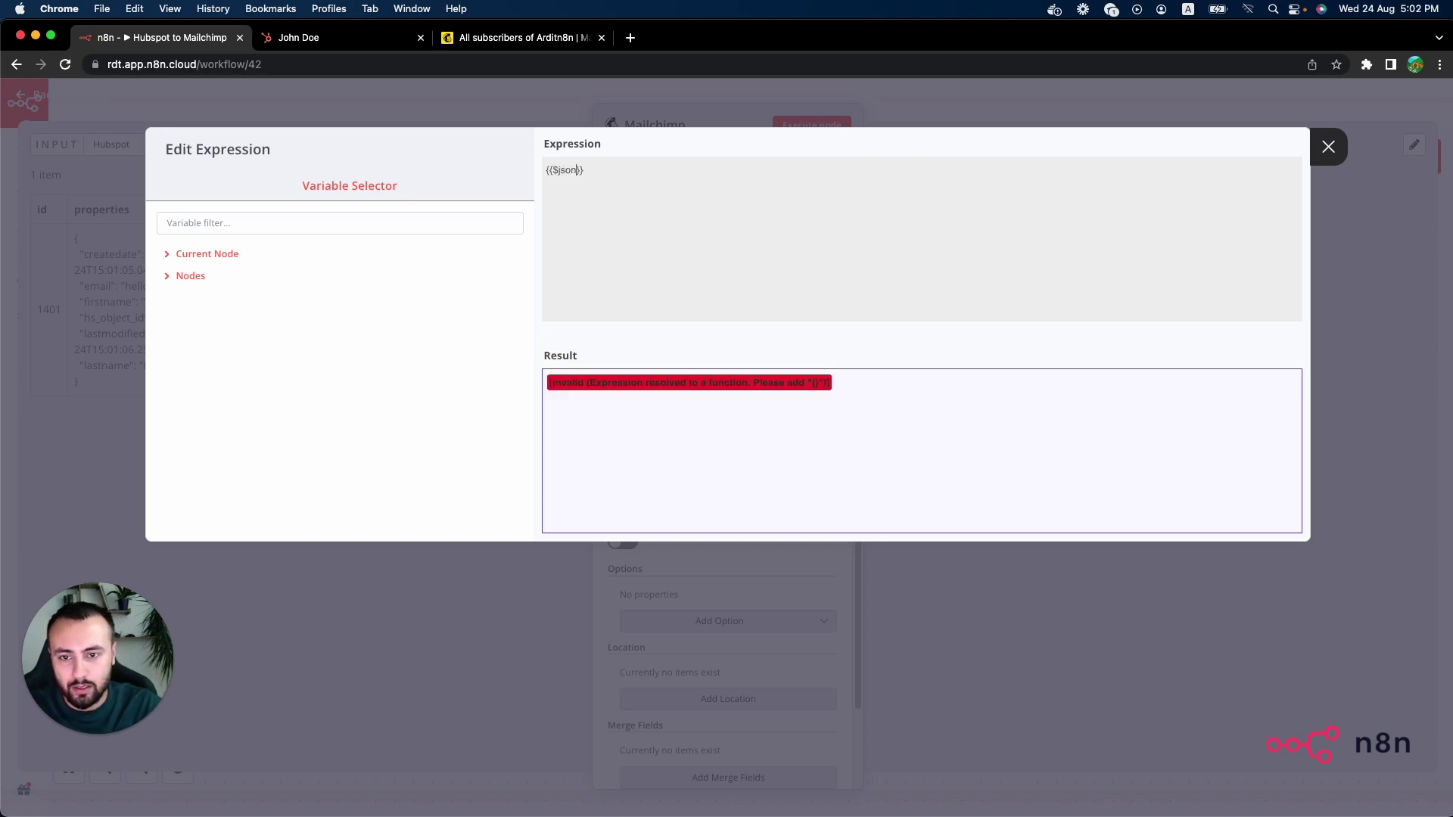
pyautogui.write('["')
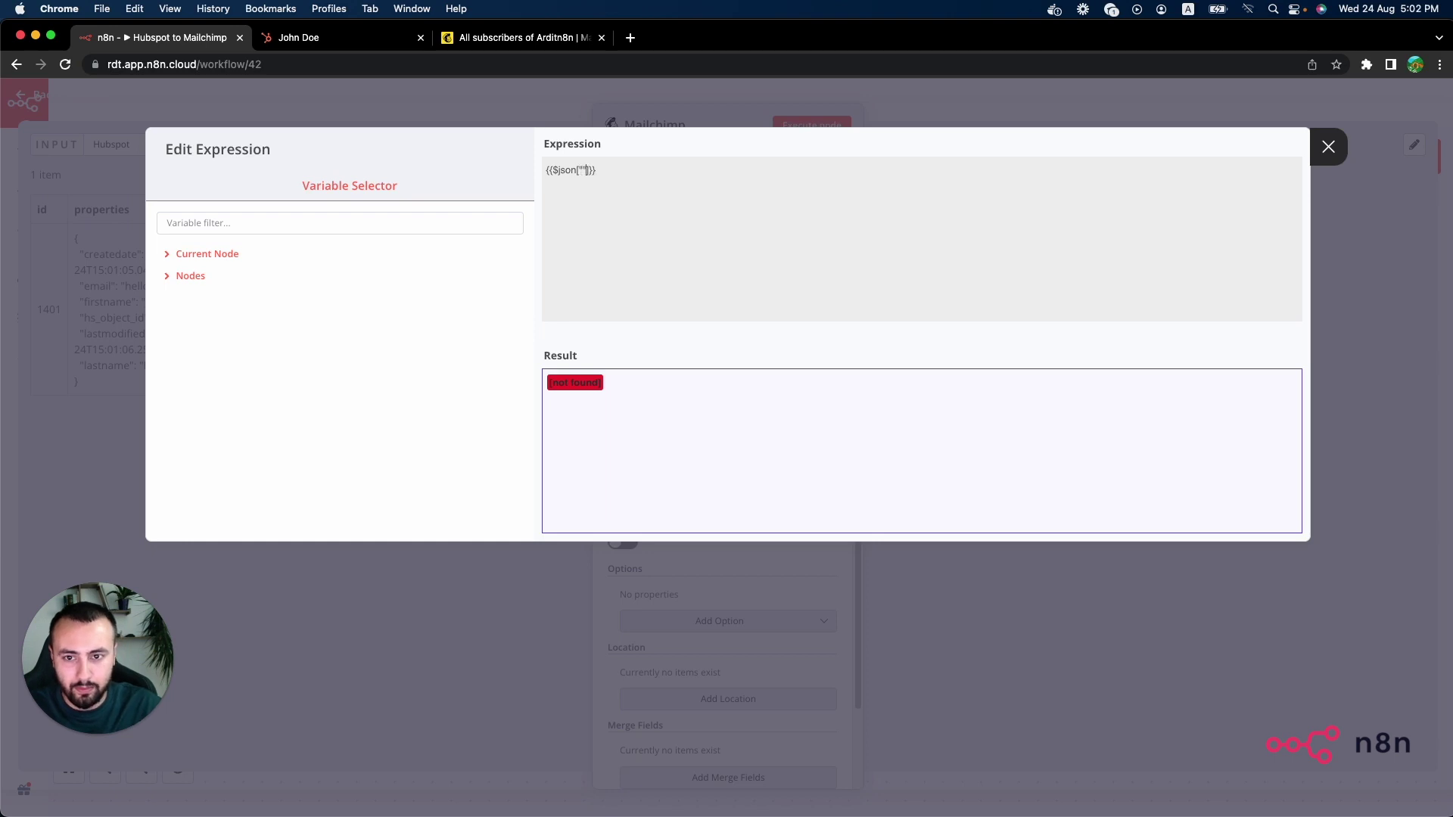
pyautogui.write('properties"]')
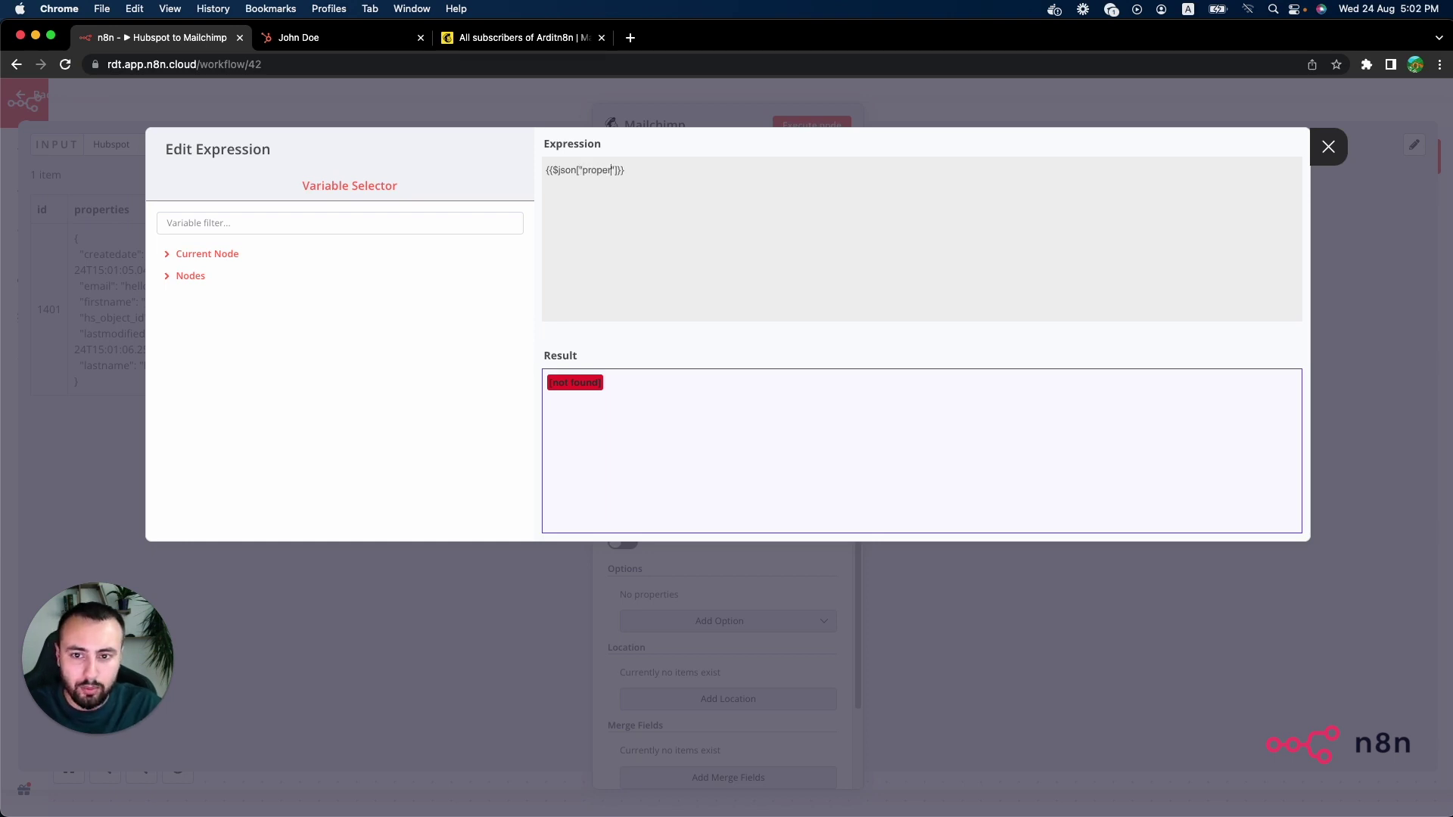
pyautogui.write('.')
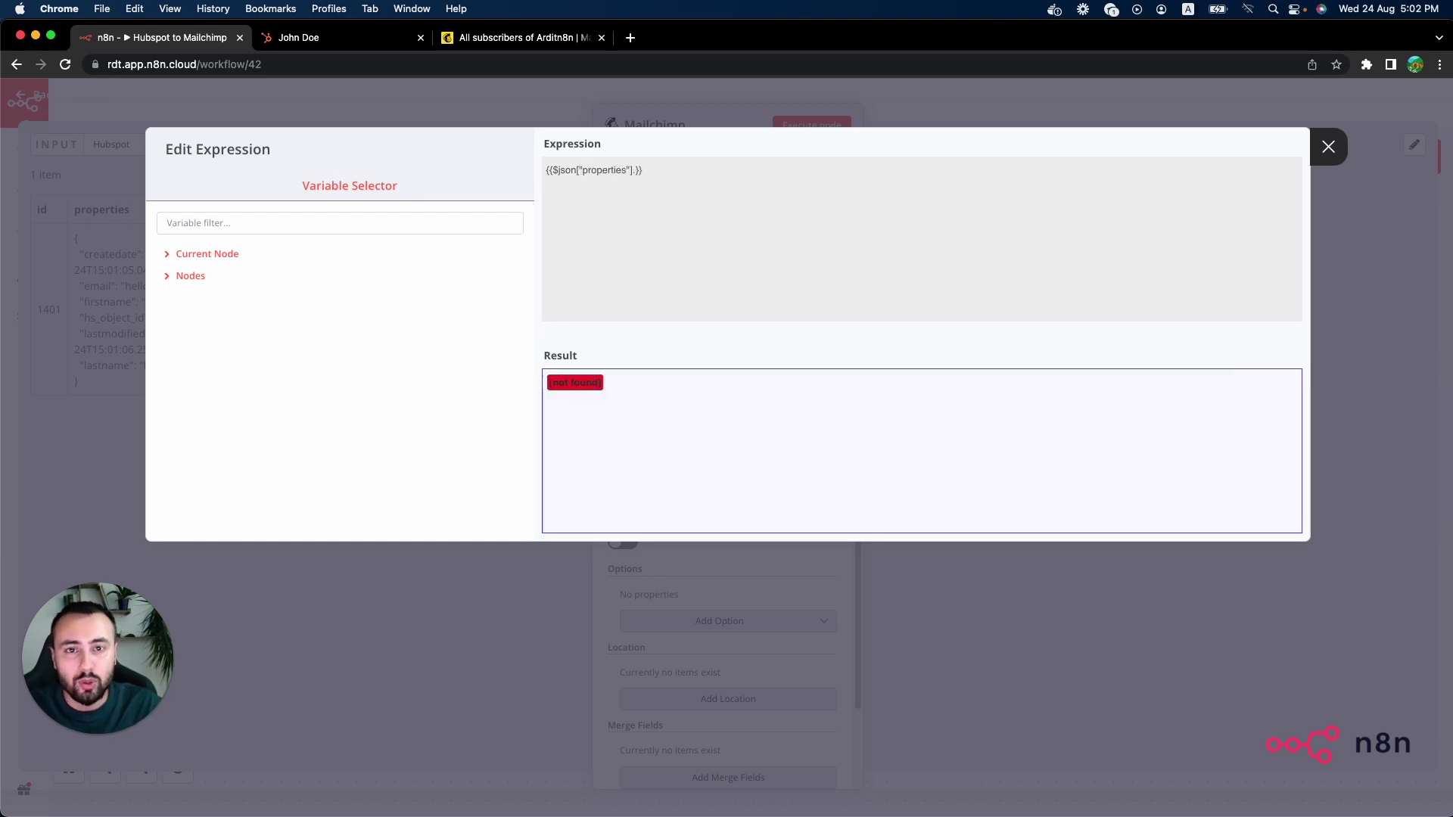
pyautogui.write('email')
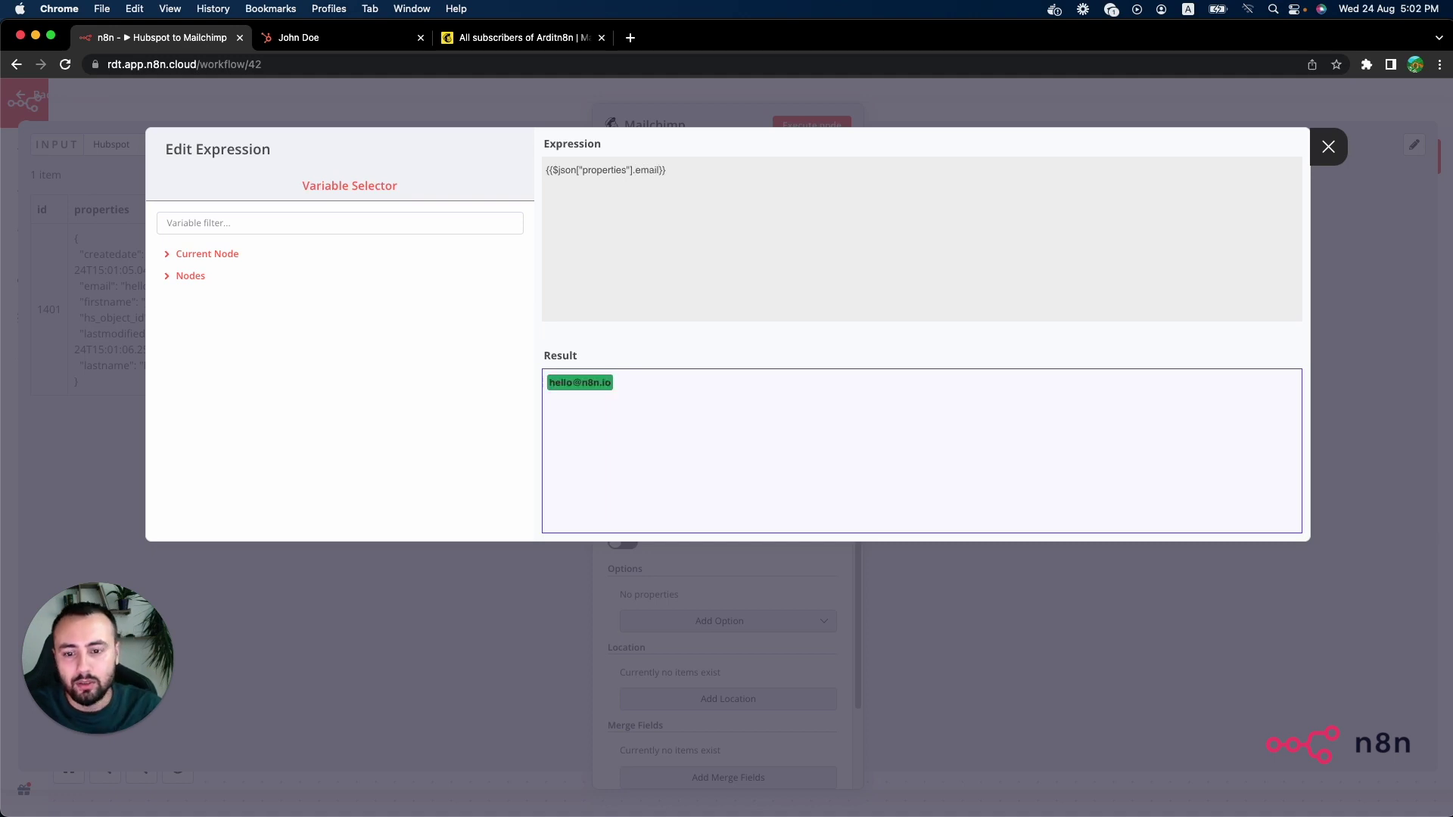
pyautogui.moveTo(614, 386); pyautogui.dragTo(553, 382)
pyautogui.click(660, 440)
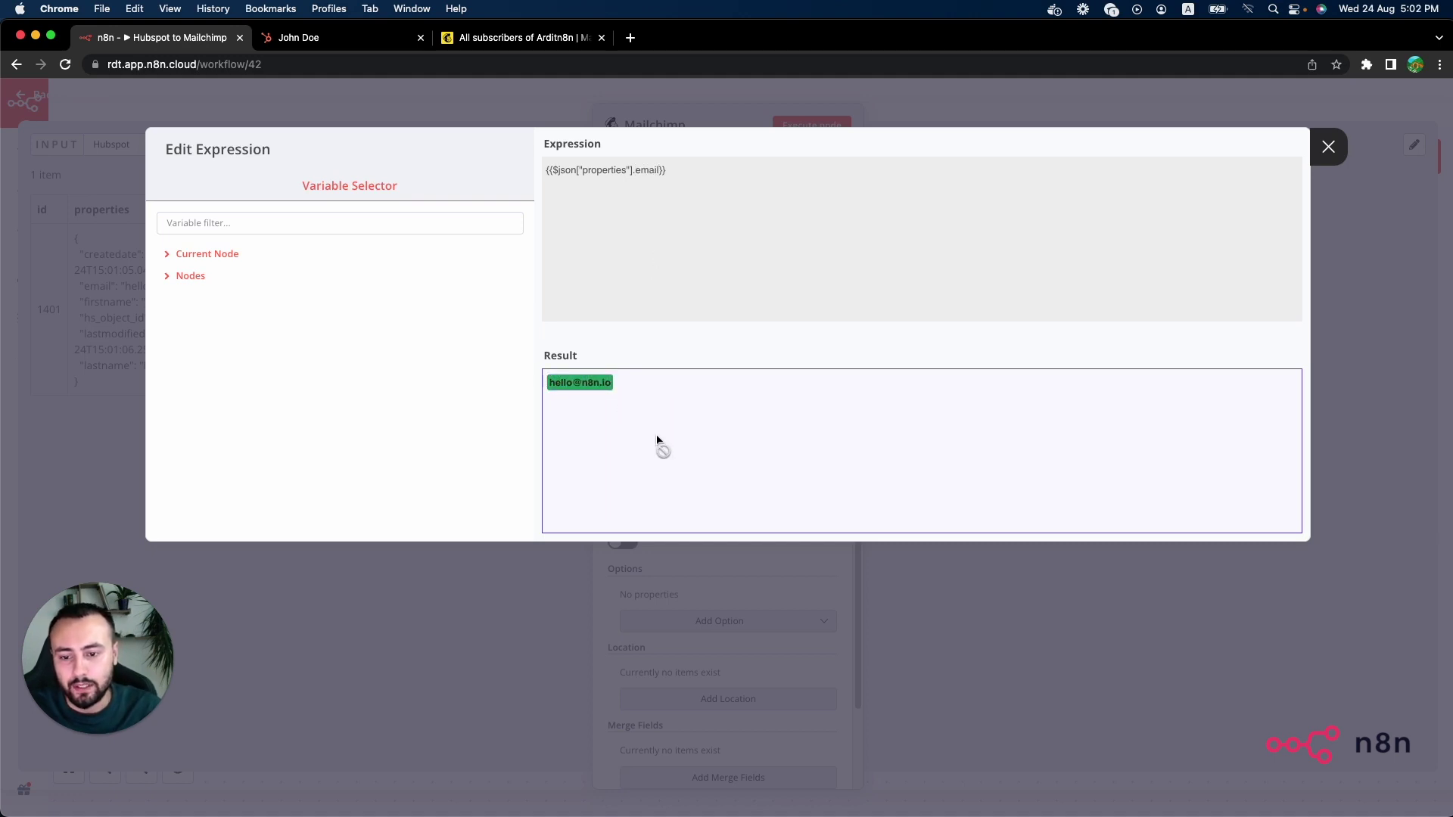
pyautogui.click(678, 583)
# Step: Set the Mailchimp member status to Subscribed
pyautogui.click(688, 501)
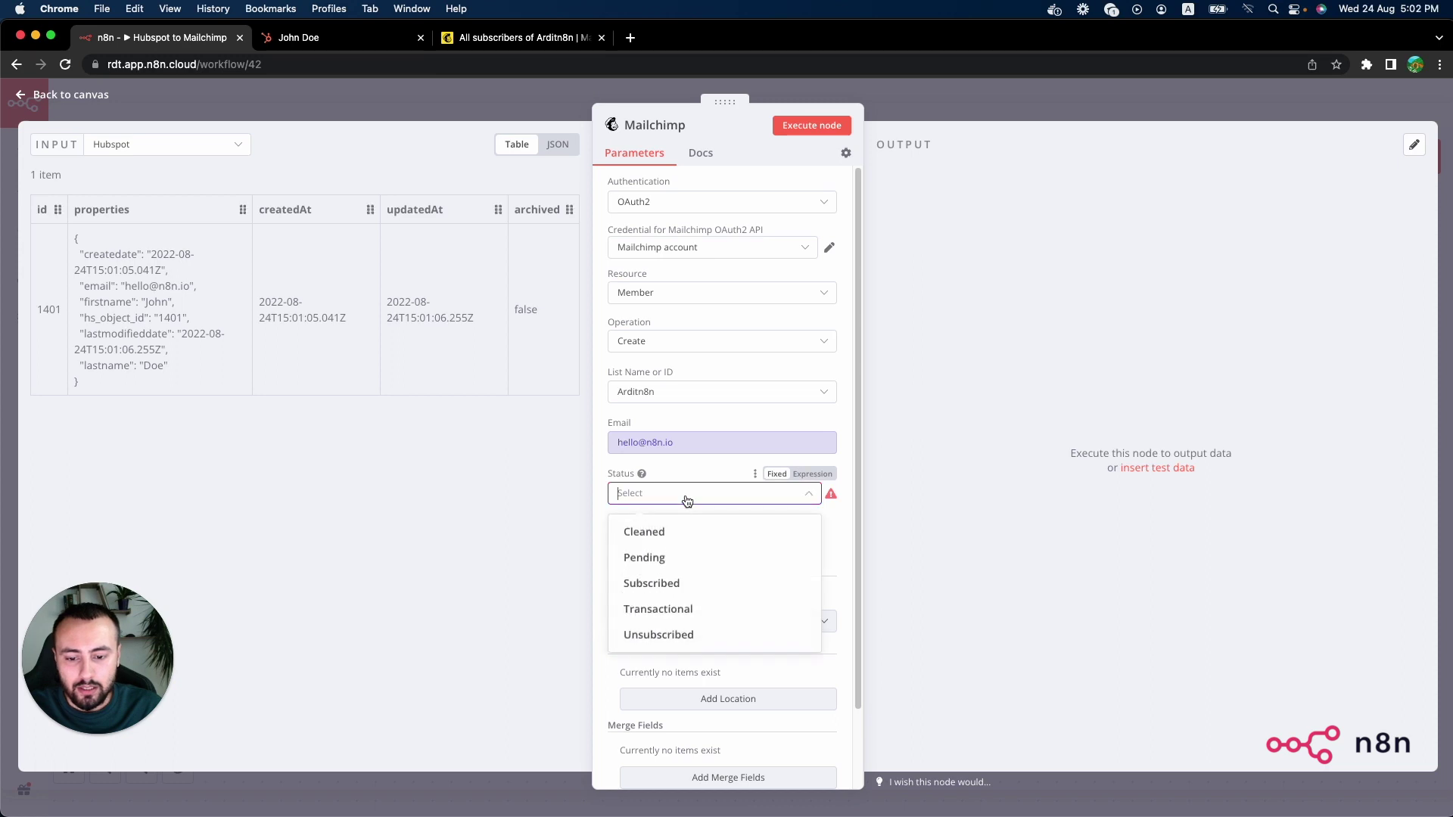
pyautogui.click(689, 584)
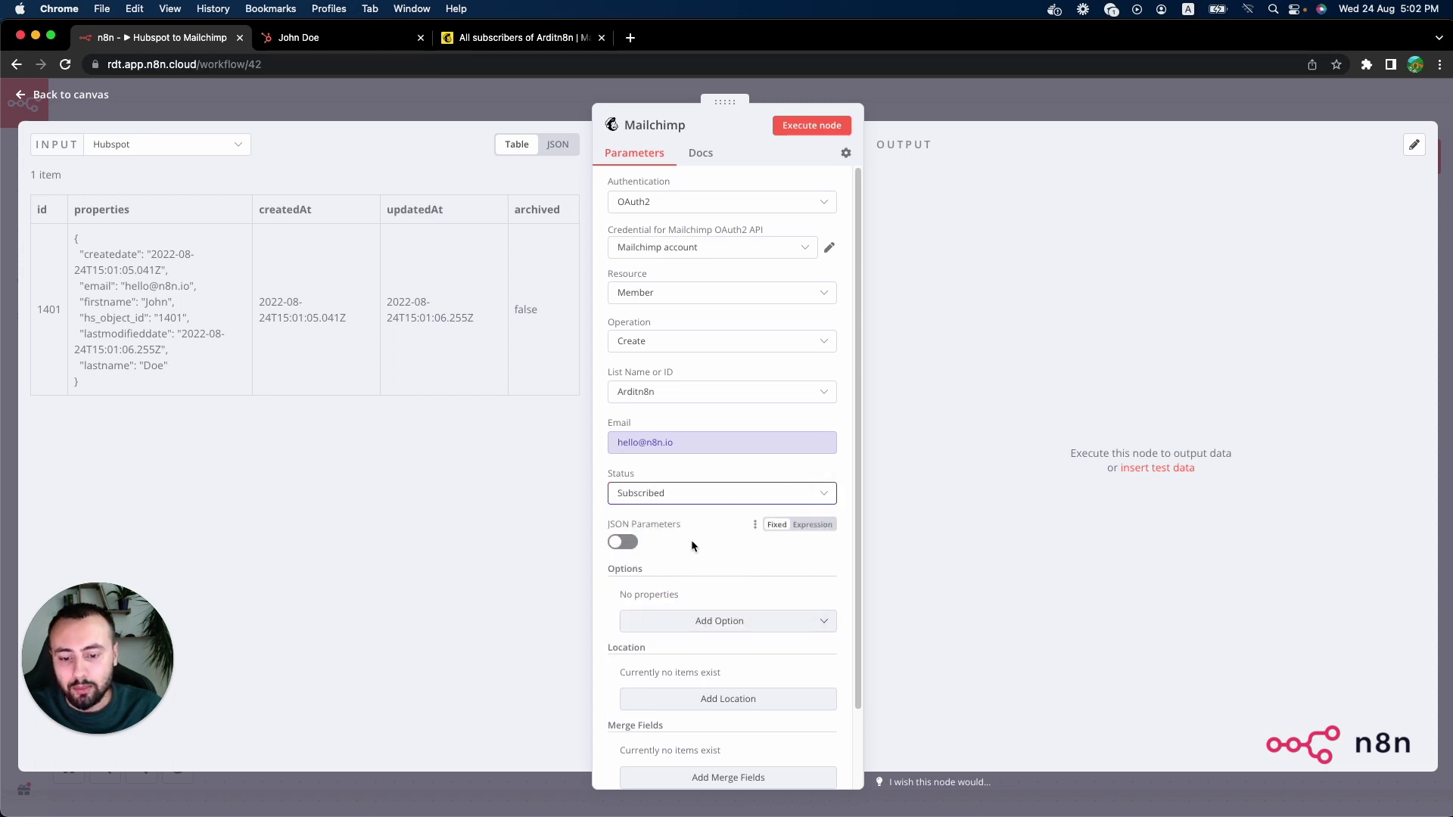
pyautogui.scroll(-3, 691, 539)
pyautogui.scroll(-1, 689, 539)
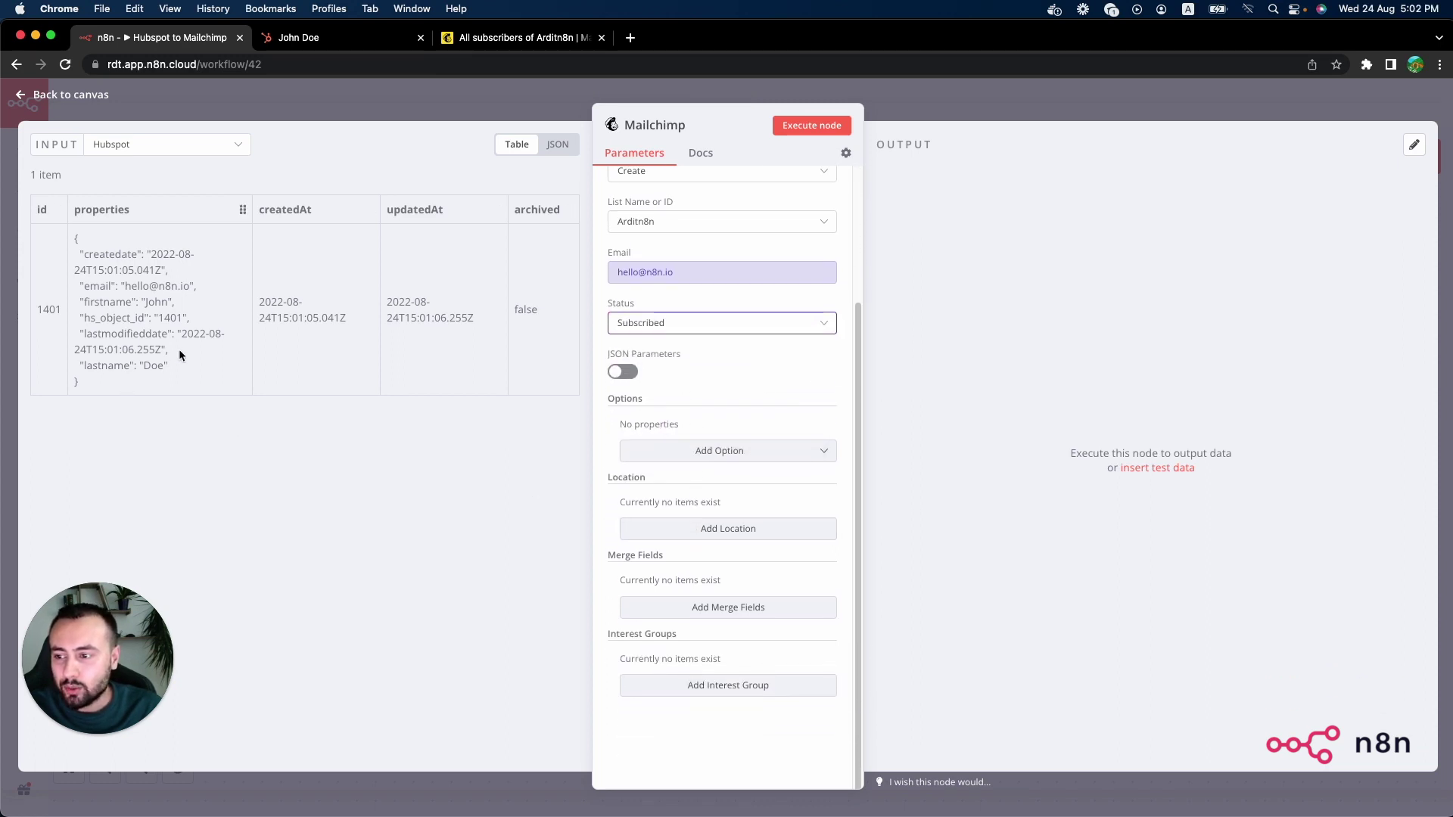
pyautogui.moveTo(171, 304); pyautogui.dragTo(78, 302)
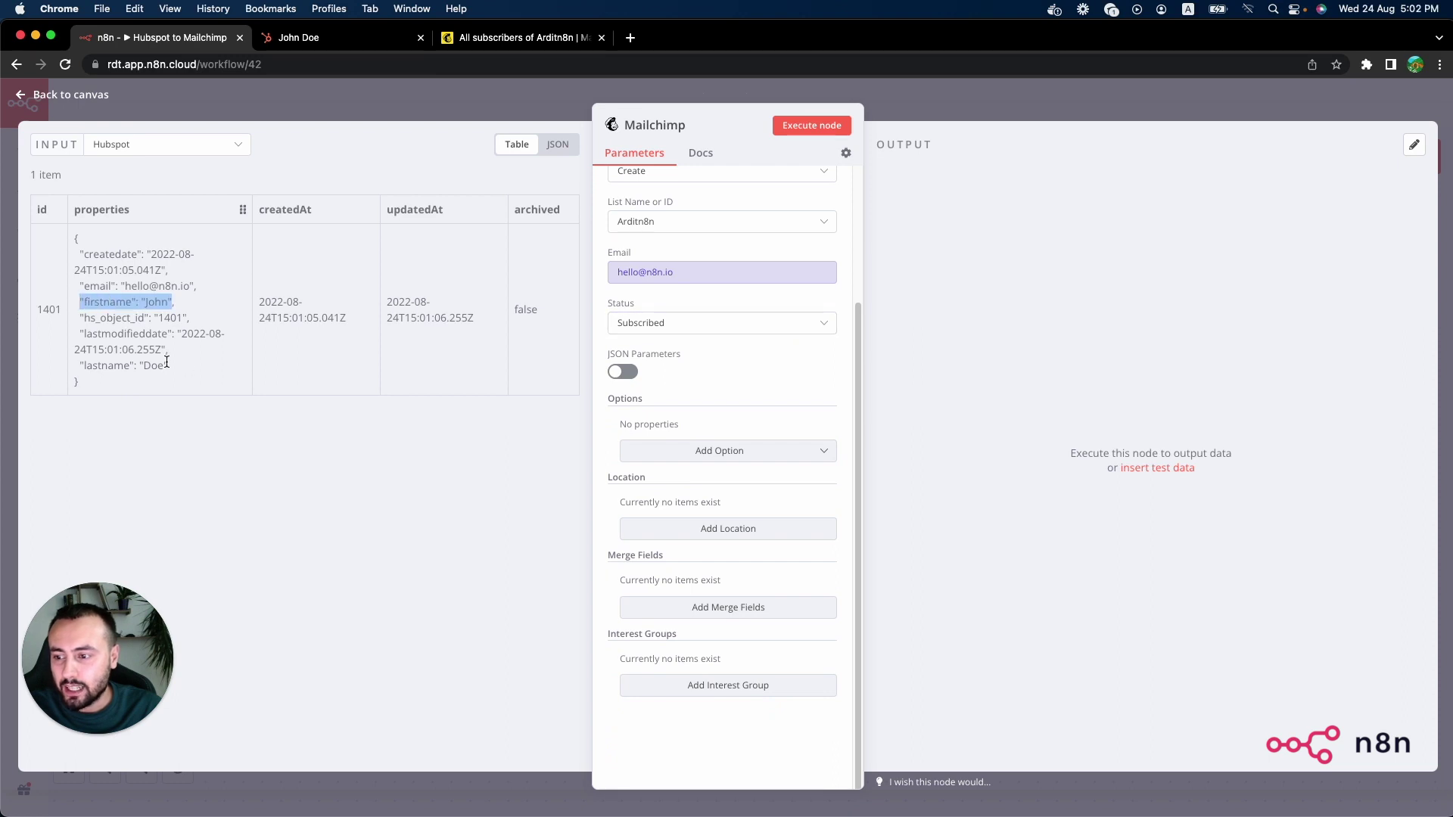
pyautogui.moveTo(166, 366); pyautogui.dragTo(81, 365)
pyautogui.click(115, 366)
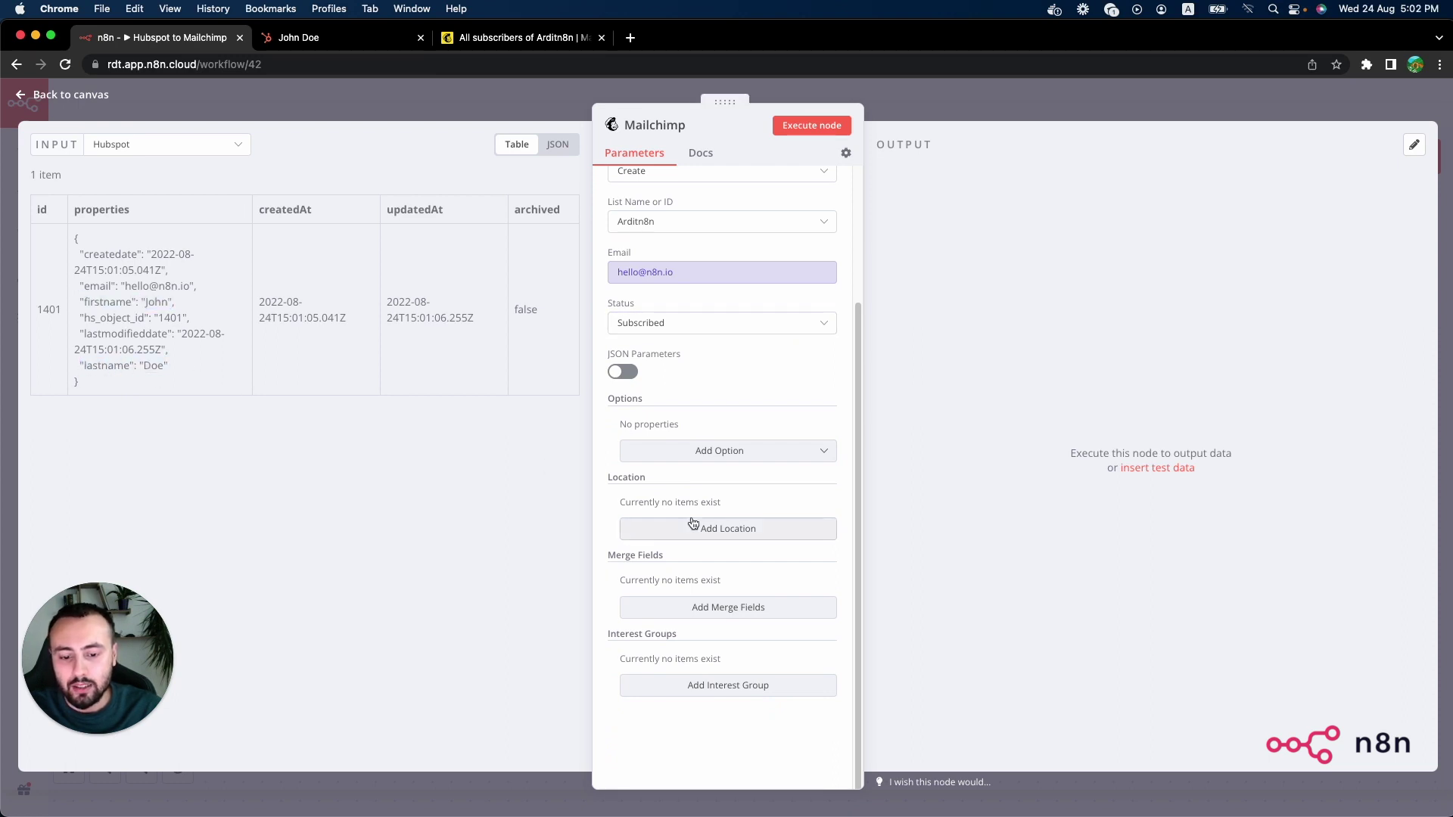
# Step: Add a First Name merge field and make its value an expression
pyautogui.click(748, 608)
pyautogui.click(719, 602)
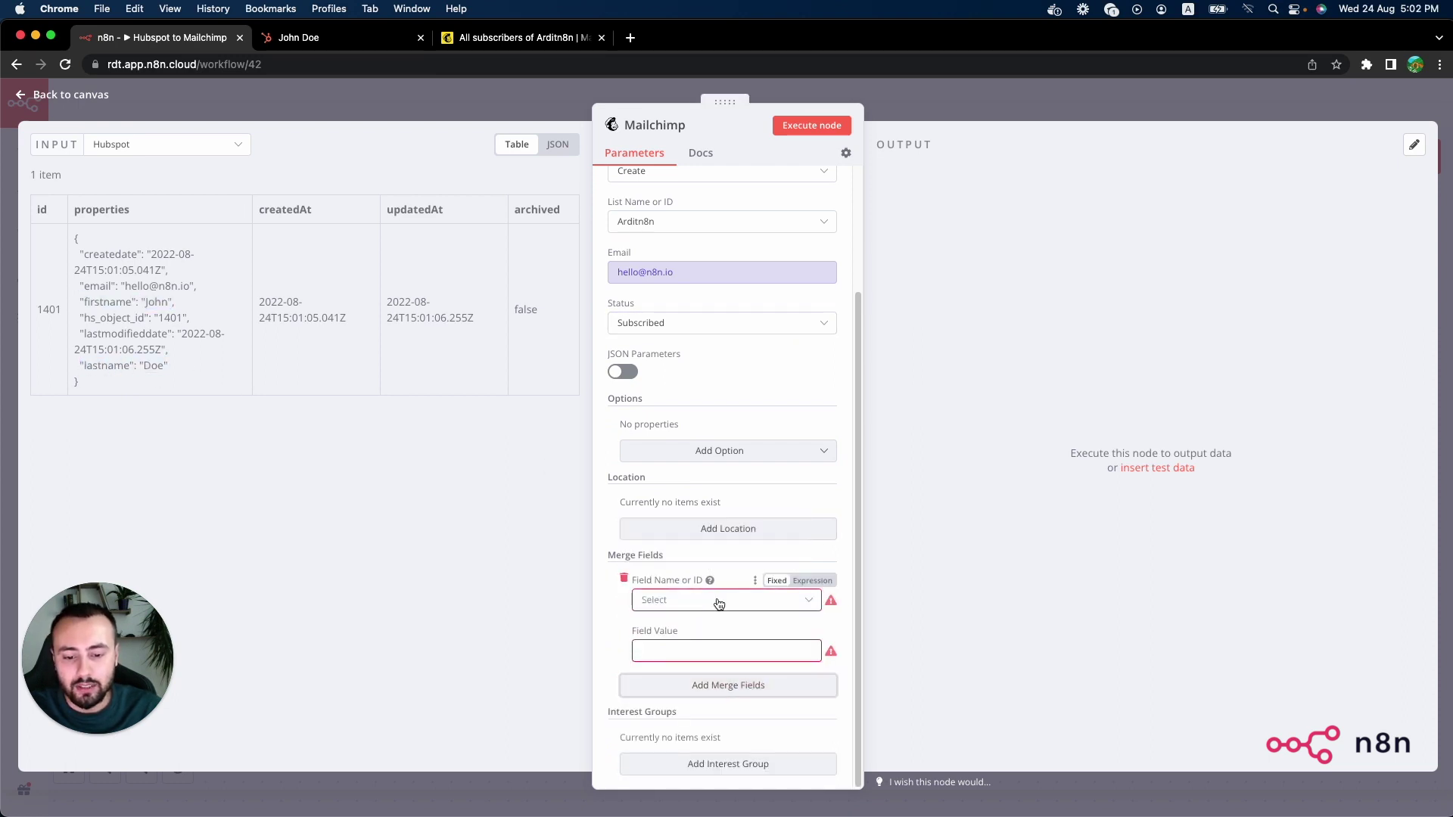
pyautogui.write('first')
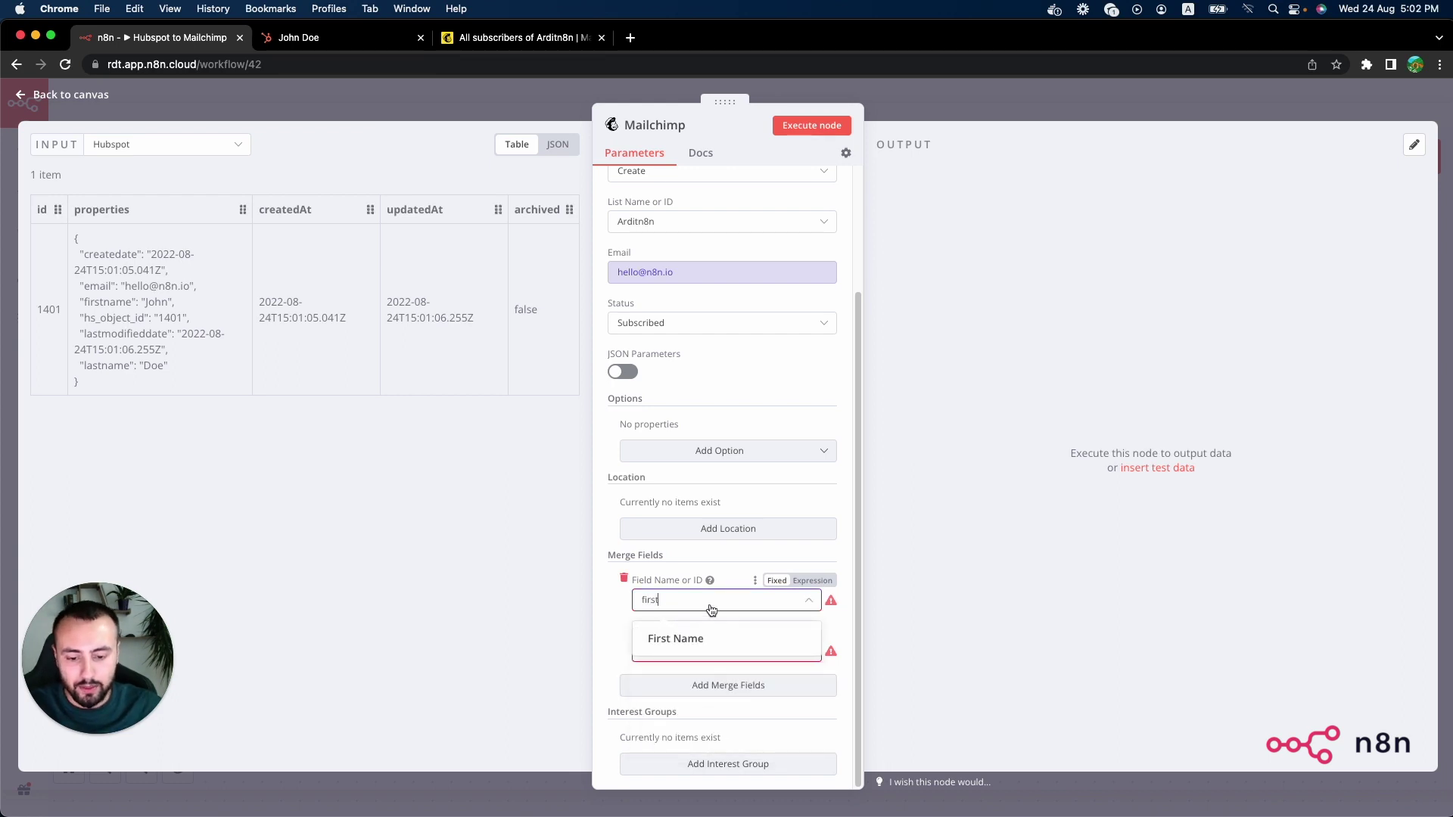
pyautogui.click(690, 638)
pyautogui.click(812, 631)
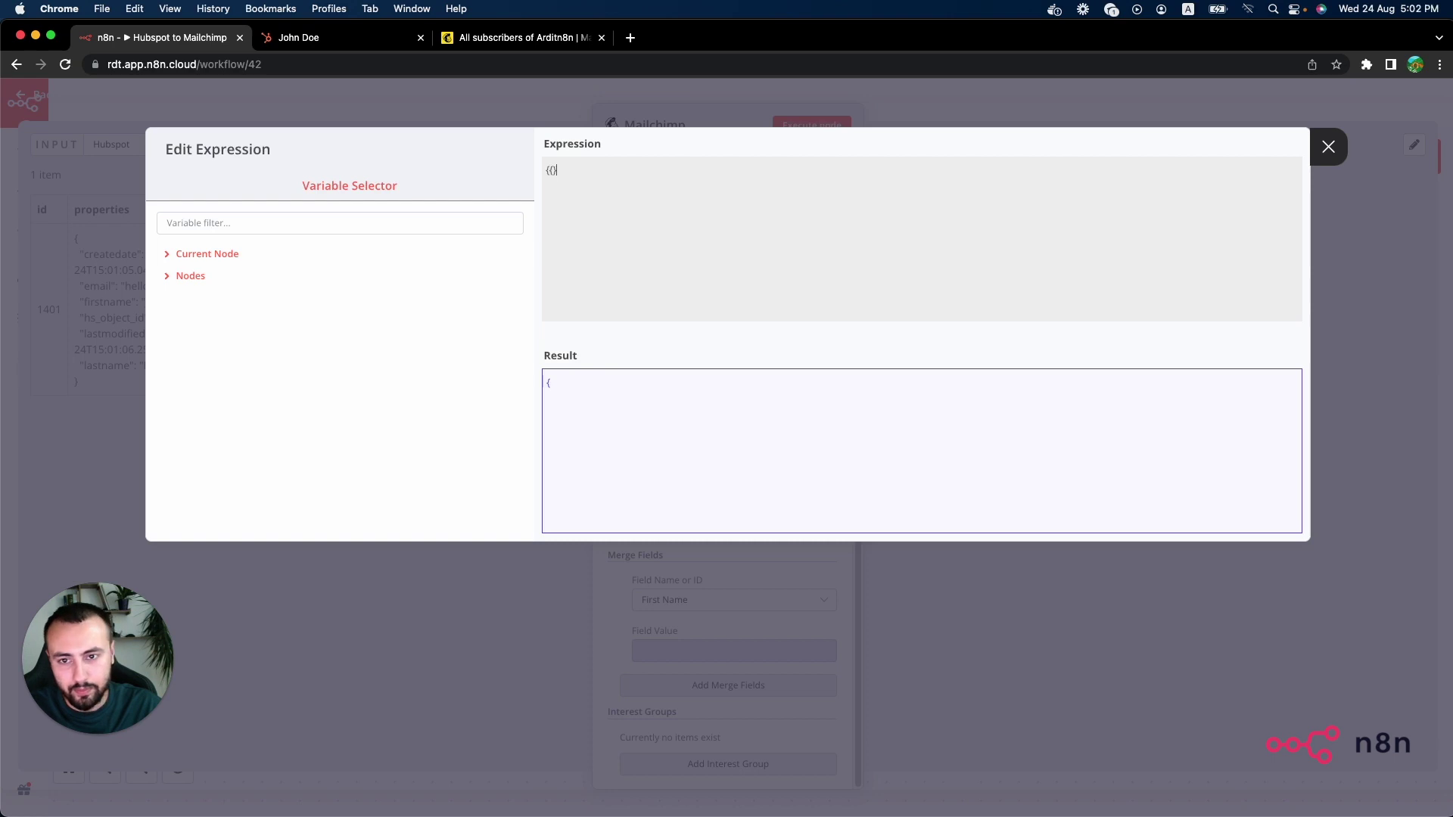
# Step: Map First Name to {{$json["properties"].firstname}} and copy the expression for reuse
pyautogui.write('$jso')
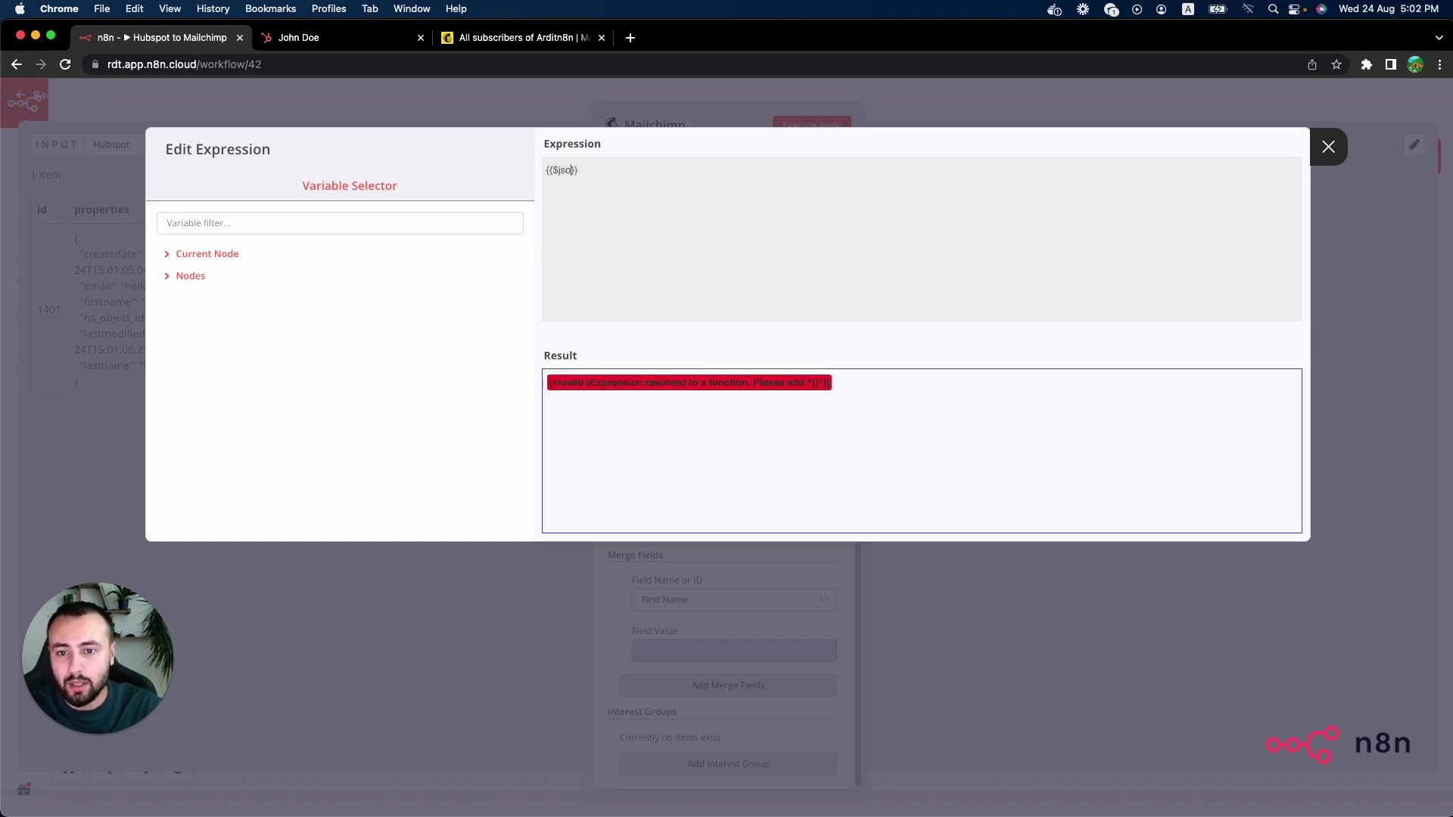
pyautogui.write('n[')
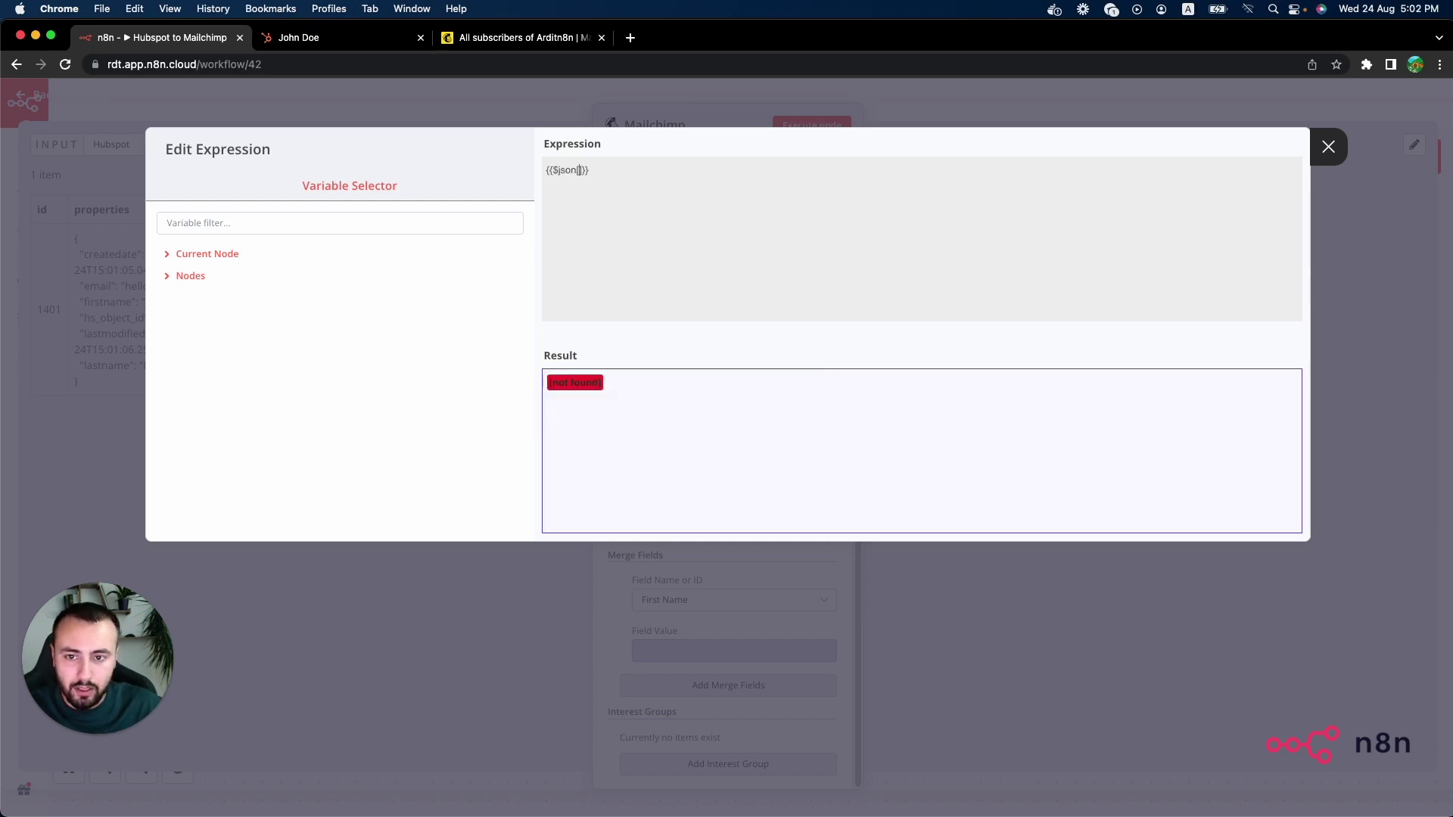
pyautogui.write("'")
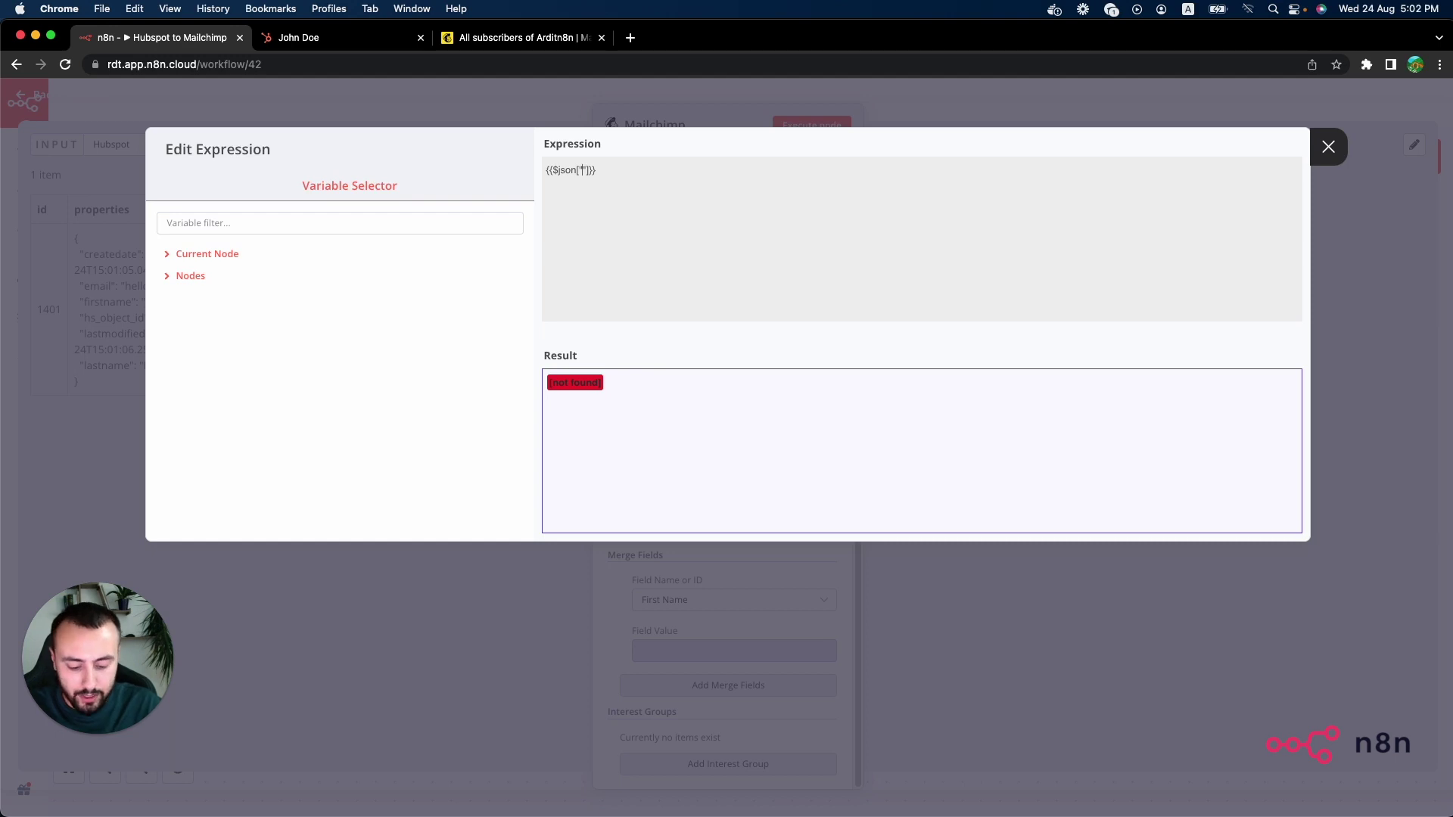
pyautogui.write('properties')
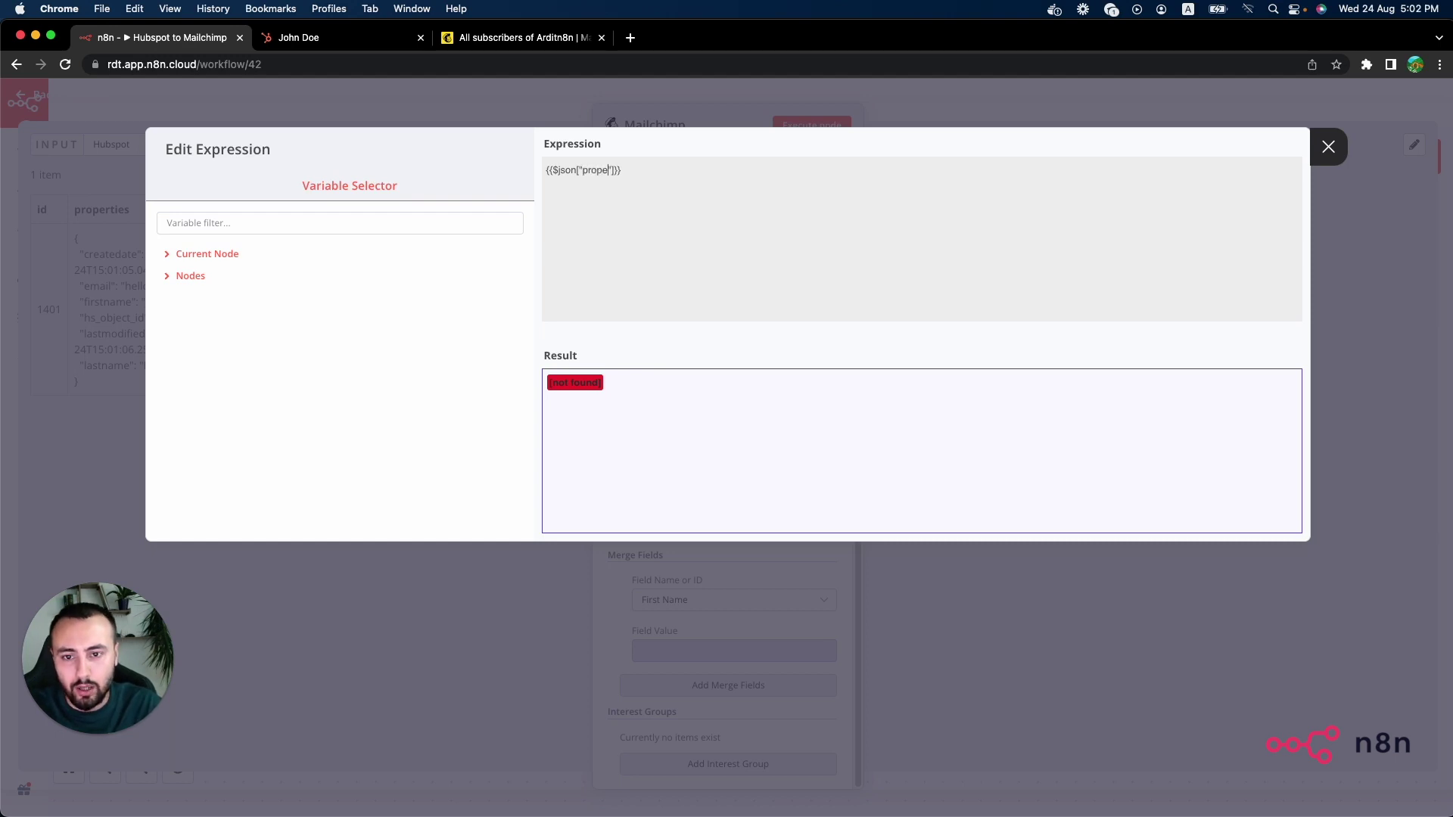
pyautogui.press('Right')
pyautogui.write('.firs')
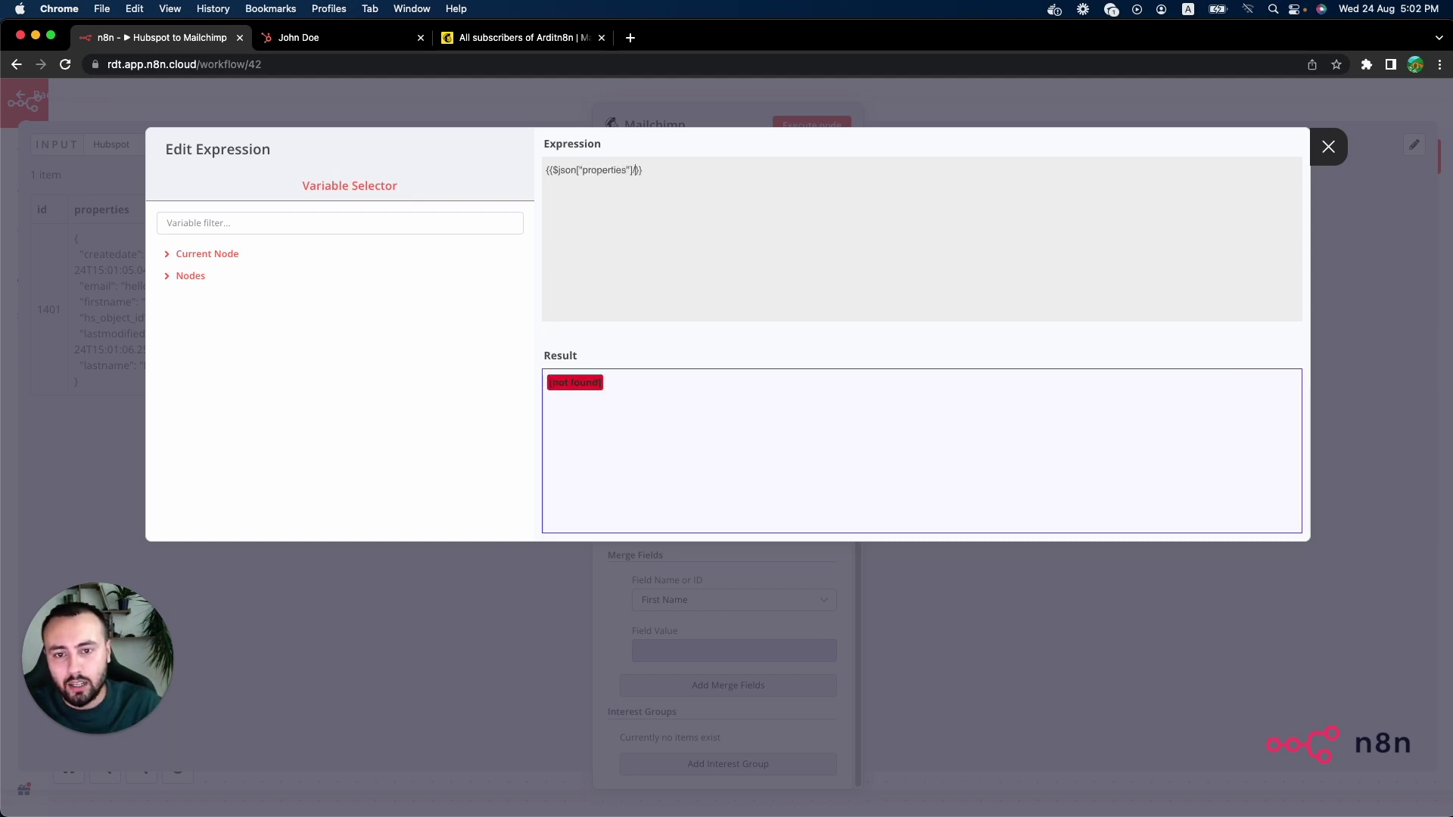
pyautogui.write('tname')
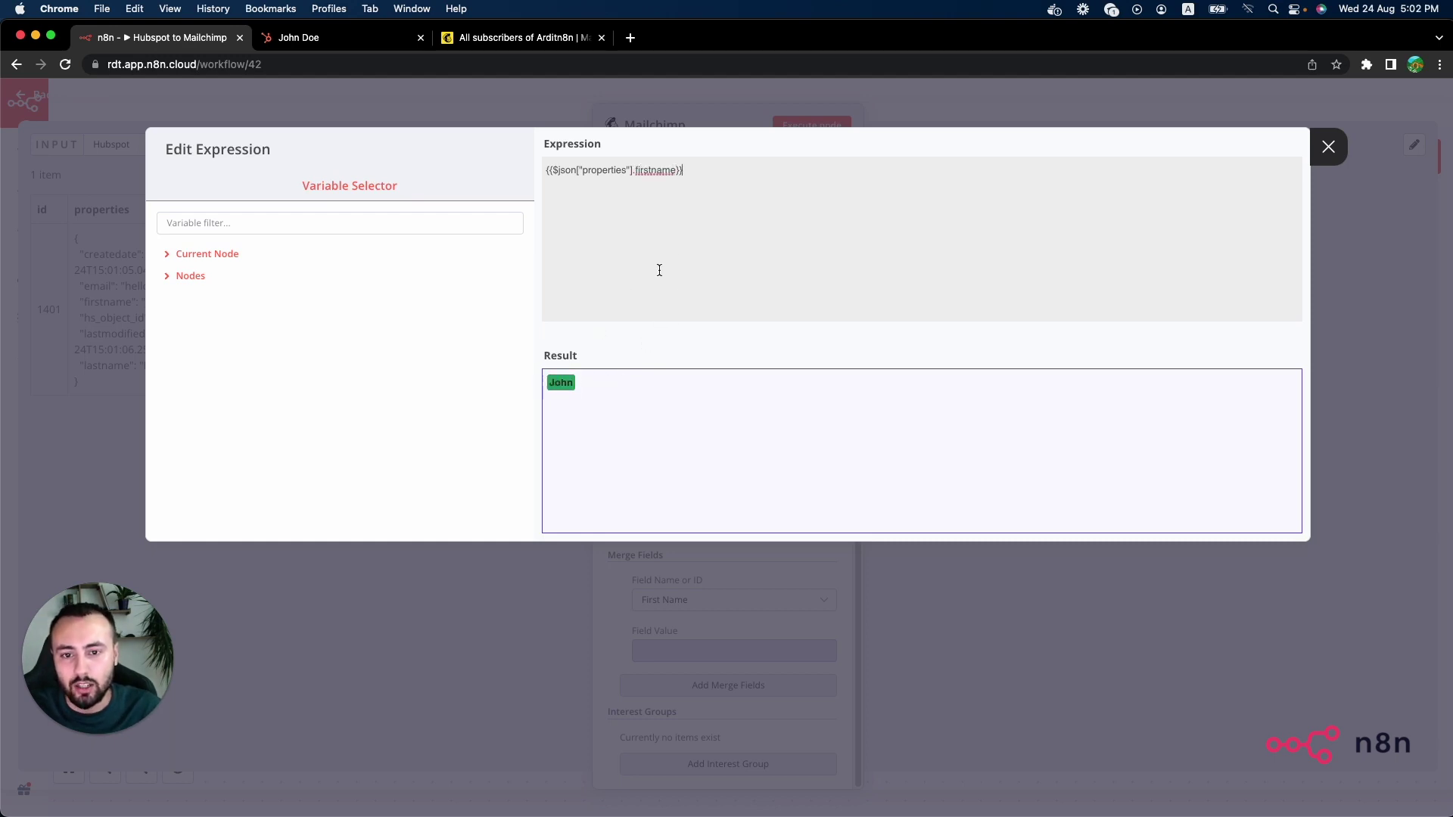
pyautogui.tripleClick(681, 168)
pyautogui.press('super+c')
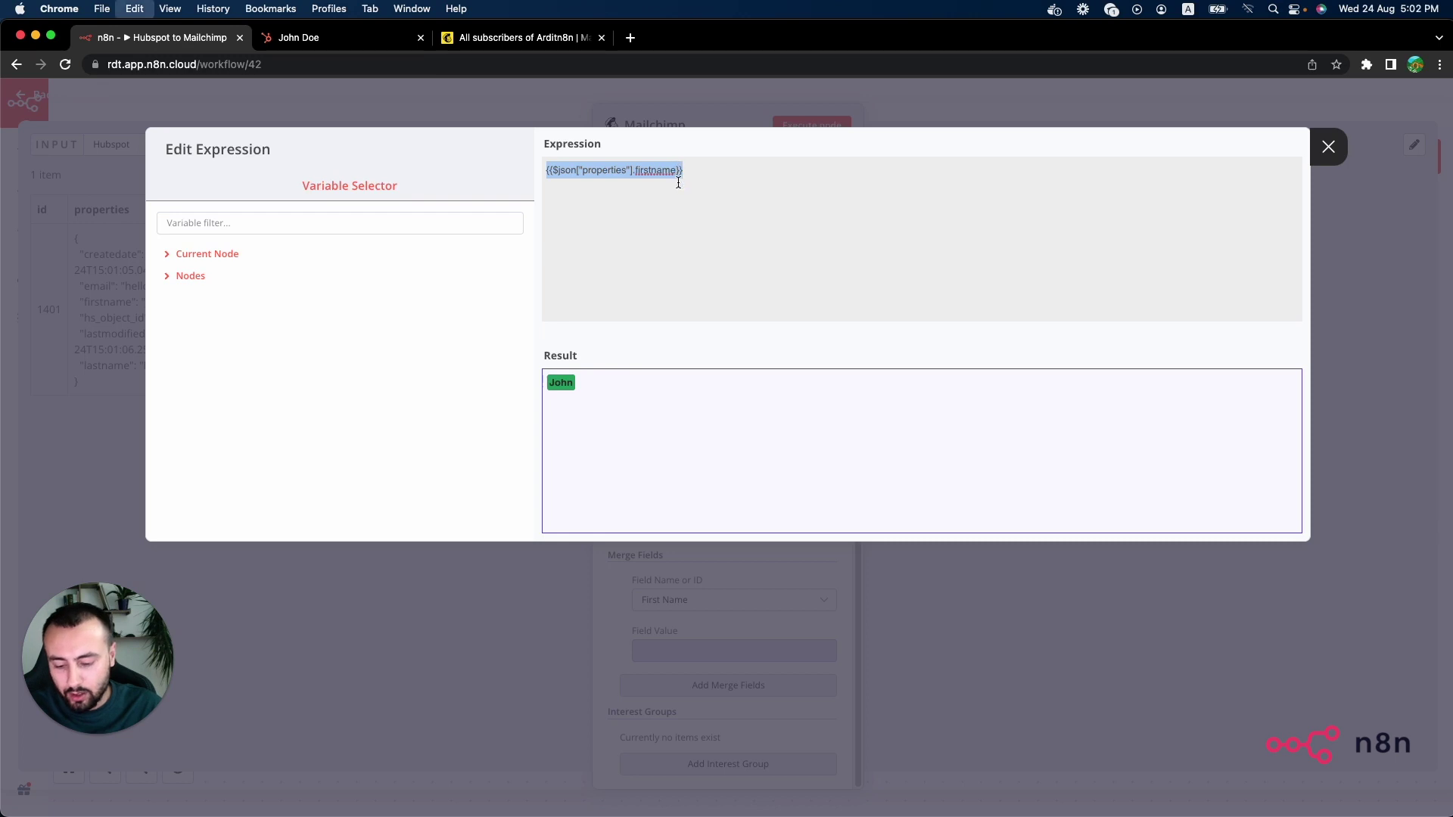
pyautogui.click(723, 628)
# Step: Add a Last Name merge field with the expression {{$json["properties"].lastname}}
pyautogui.scroll(-1, 727, 643)
pyautogui.click(752, 655)
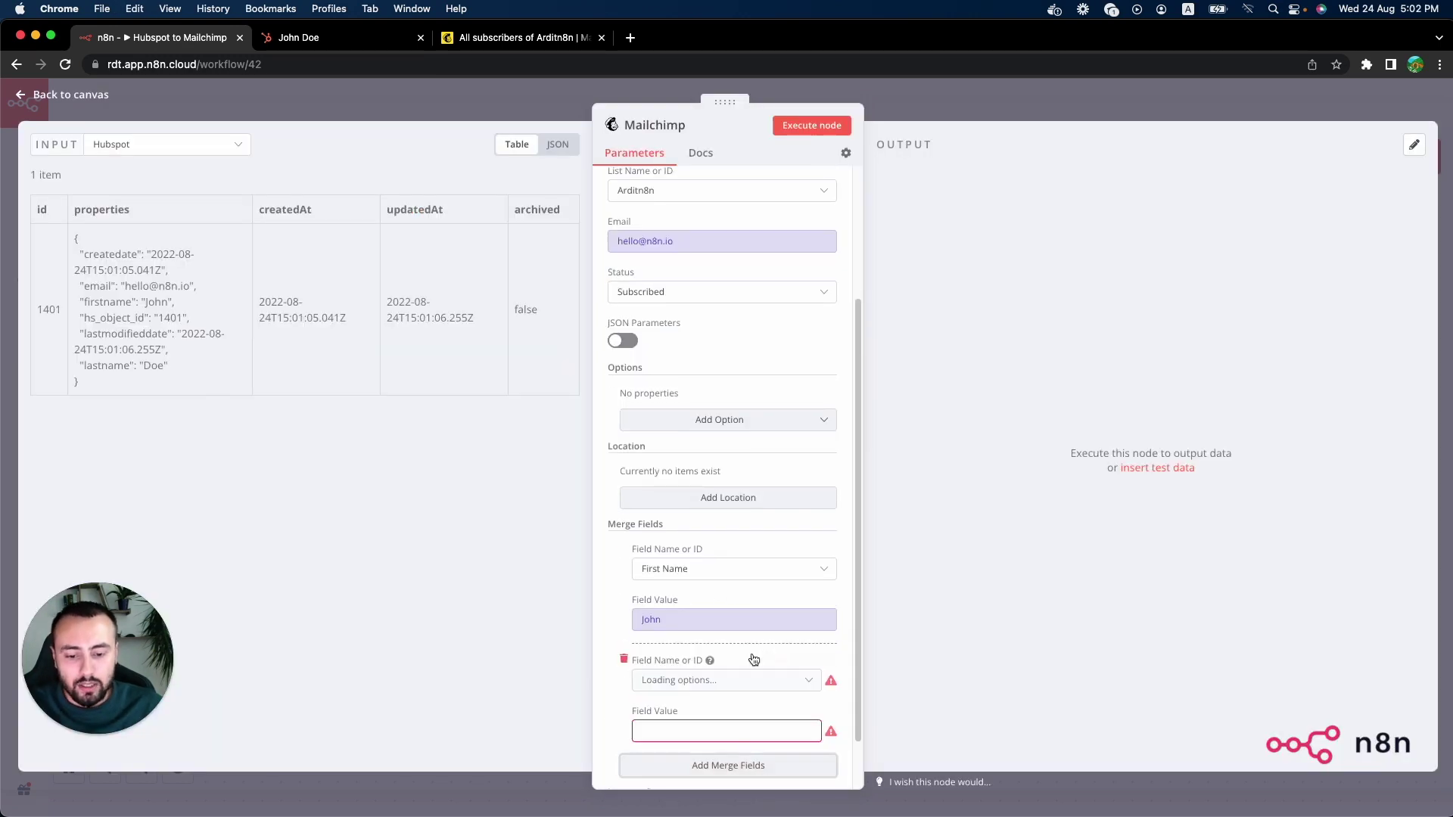
pyautogui.scroll(-1, 749, 659)
pyautogui.click(719, 662)
pyautogui.write('last')
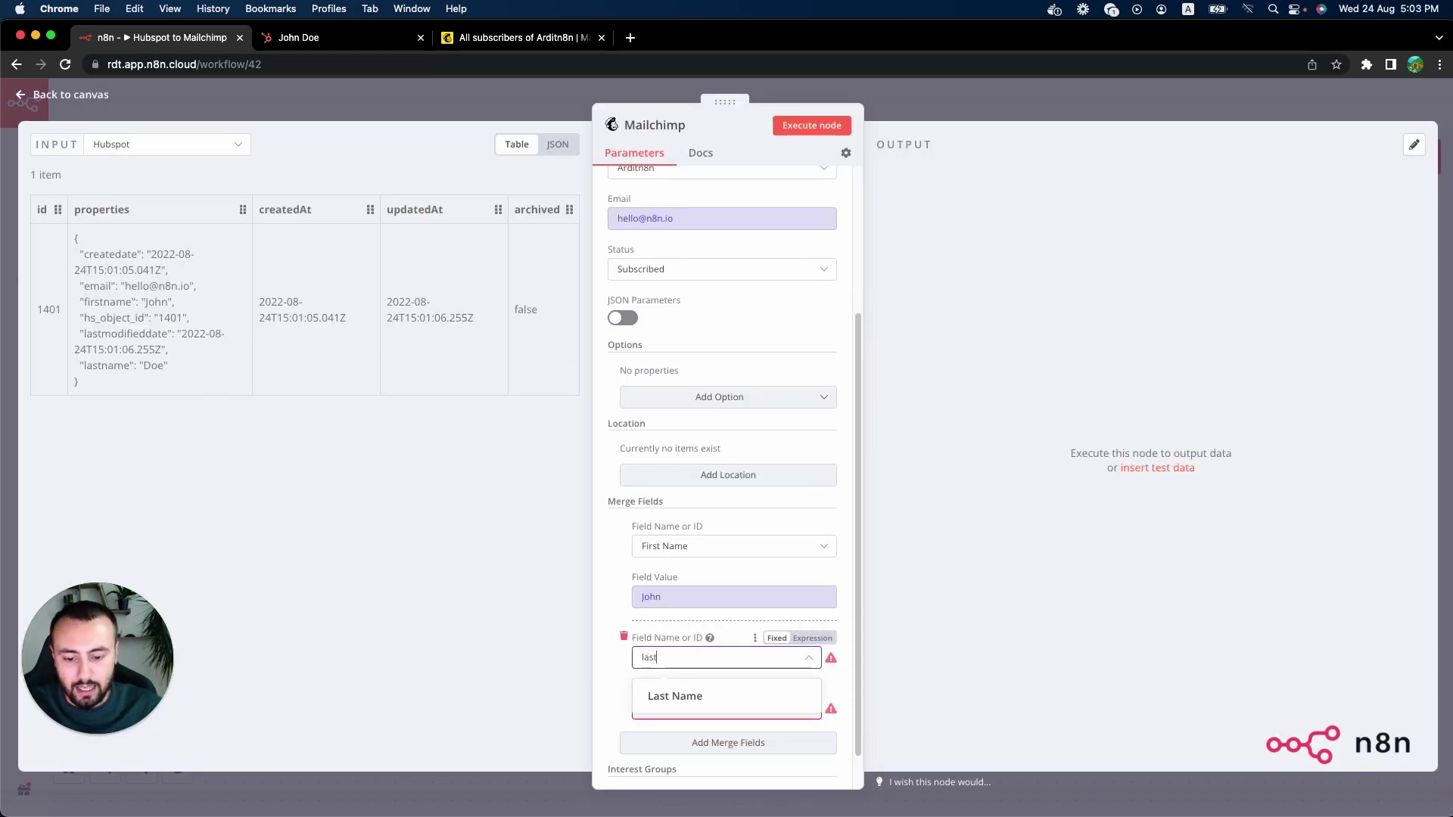
pyautogui.click(691, 697)
pyautogui.click(811, 689)
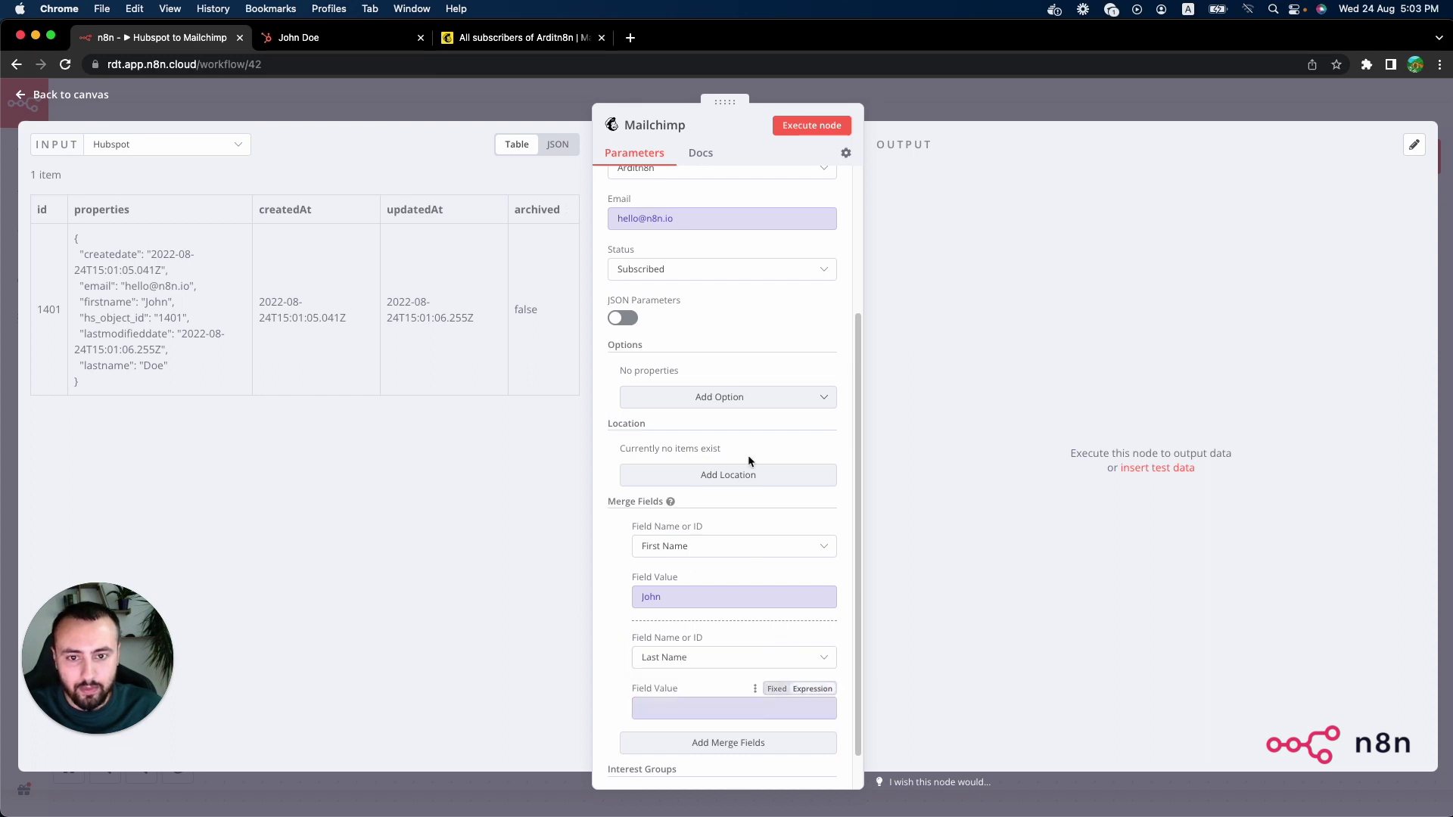
pyautogui.press('super+v')
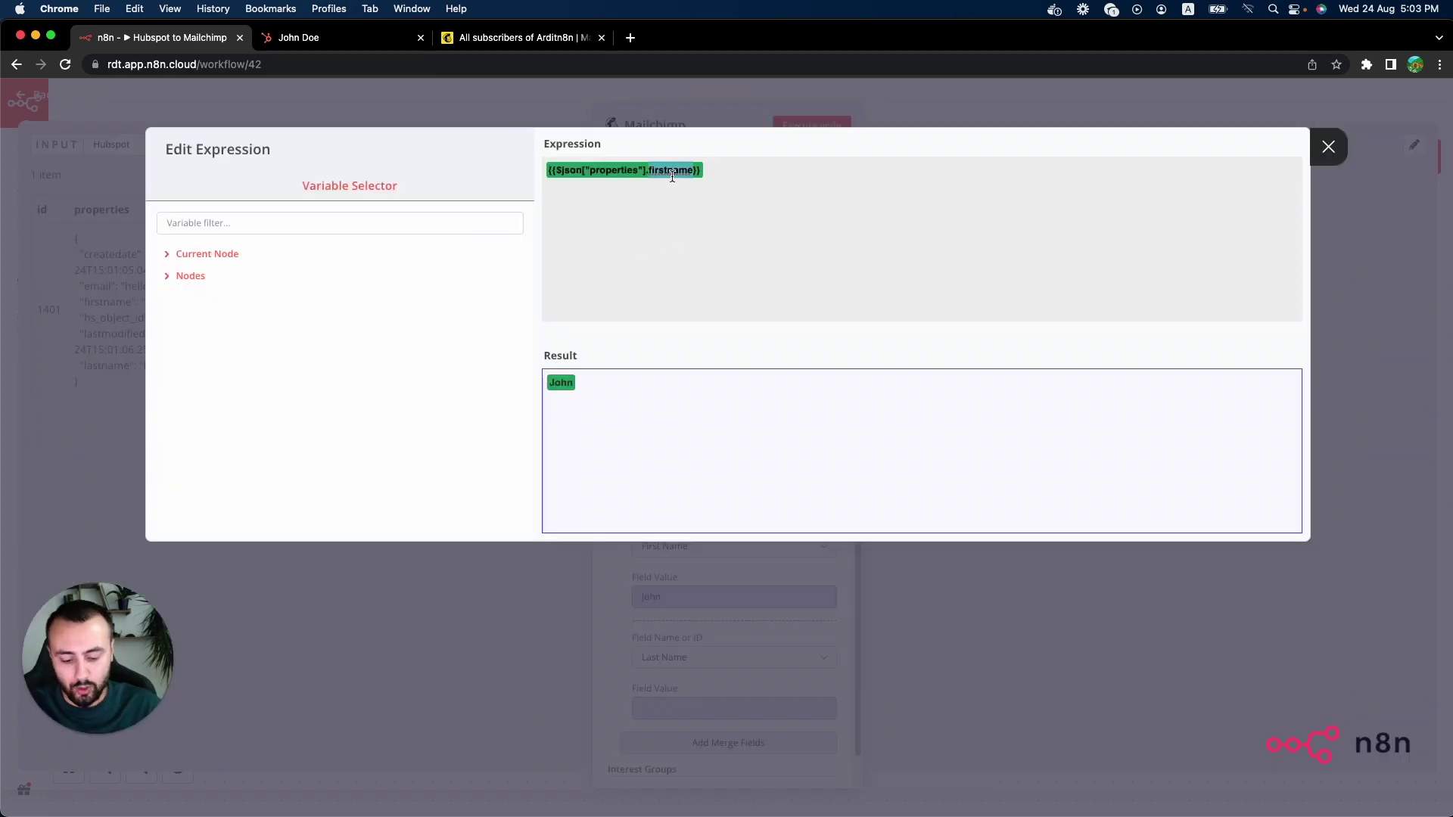
pyautogui.write('lastname')
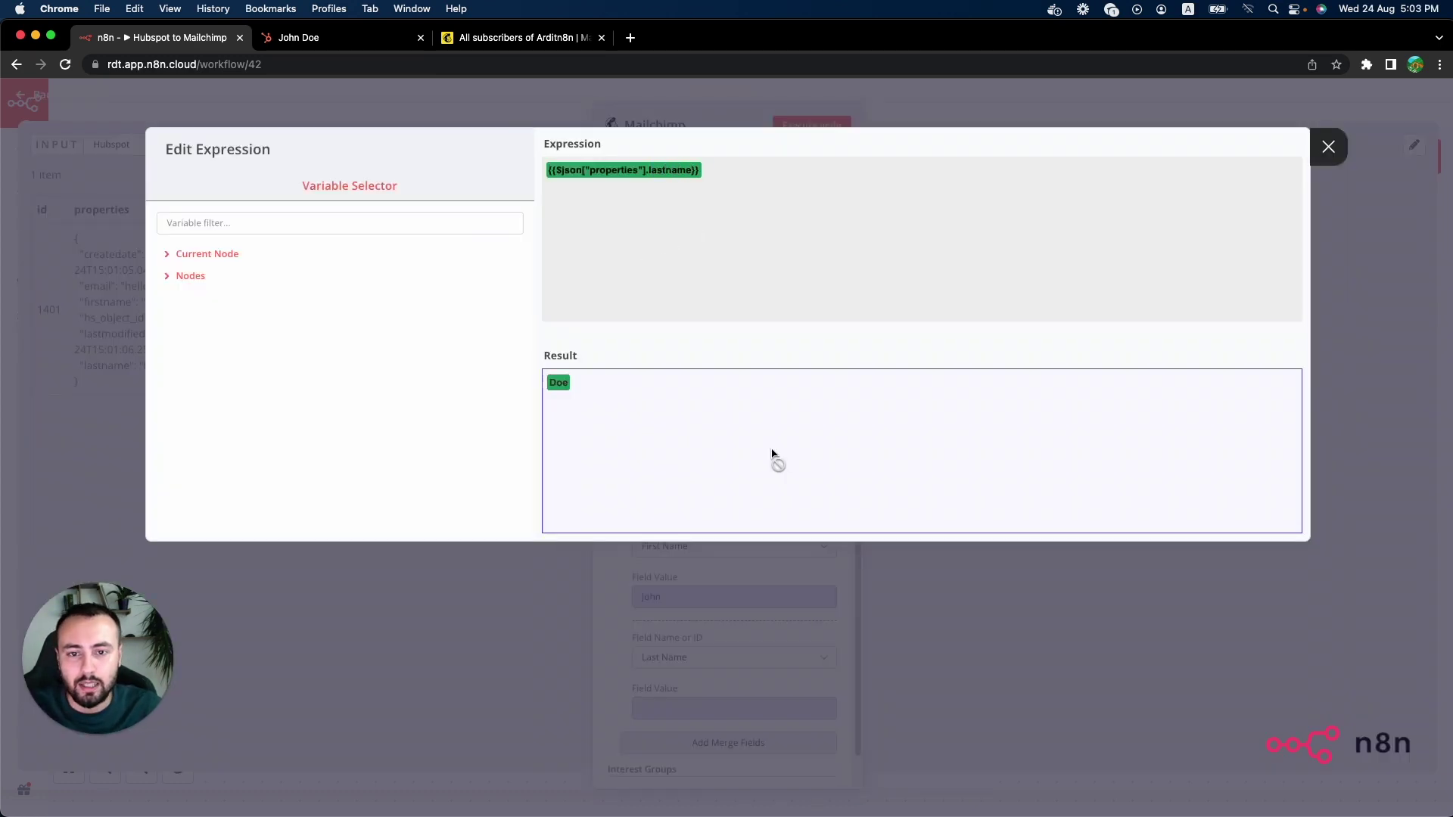
pyautogui.click(786, 602)
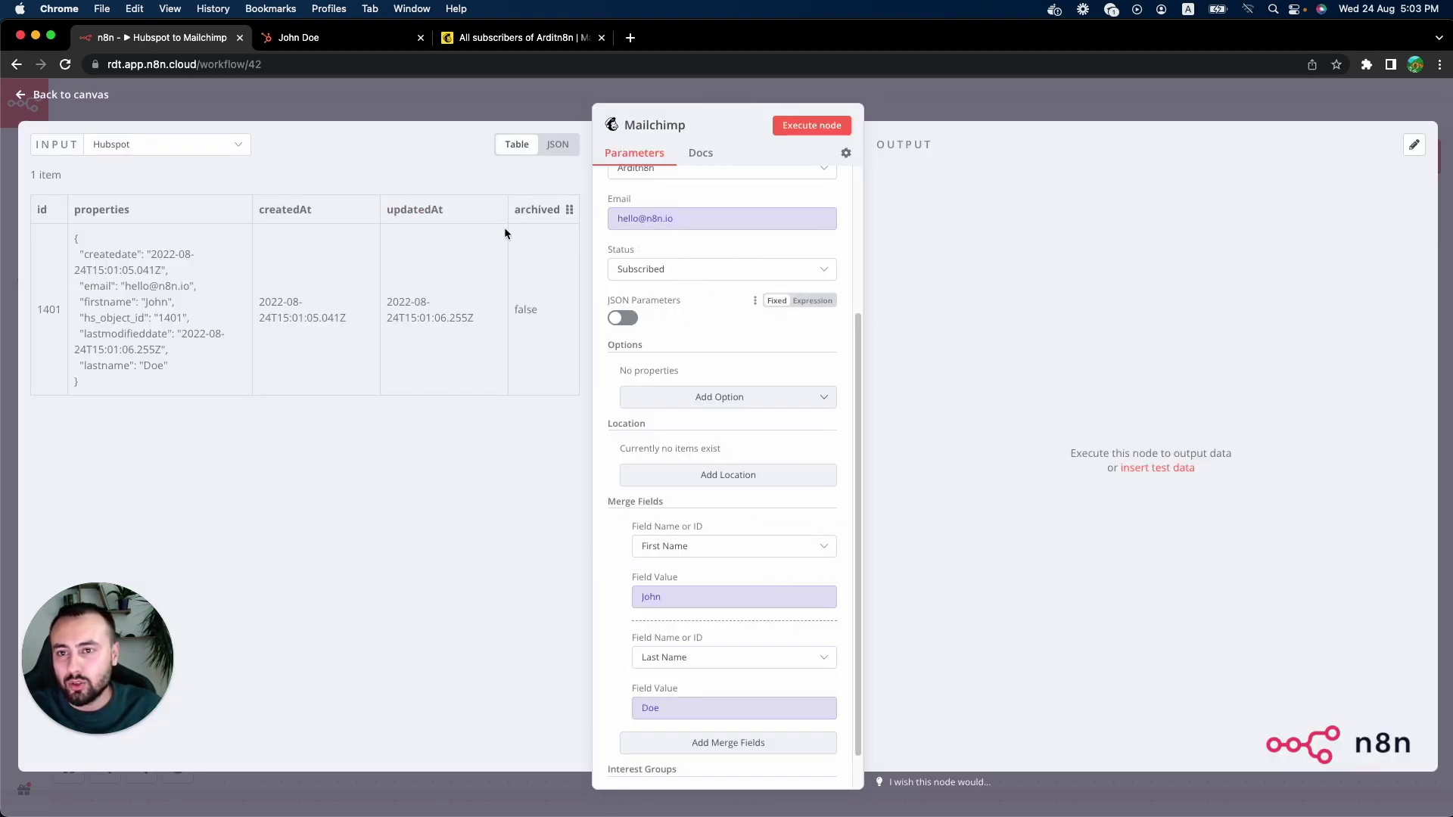
# Step: Check the Mailchimp audience, then execute the Mailchimp node to create the subscriber
pyautogui.click(508, 40)
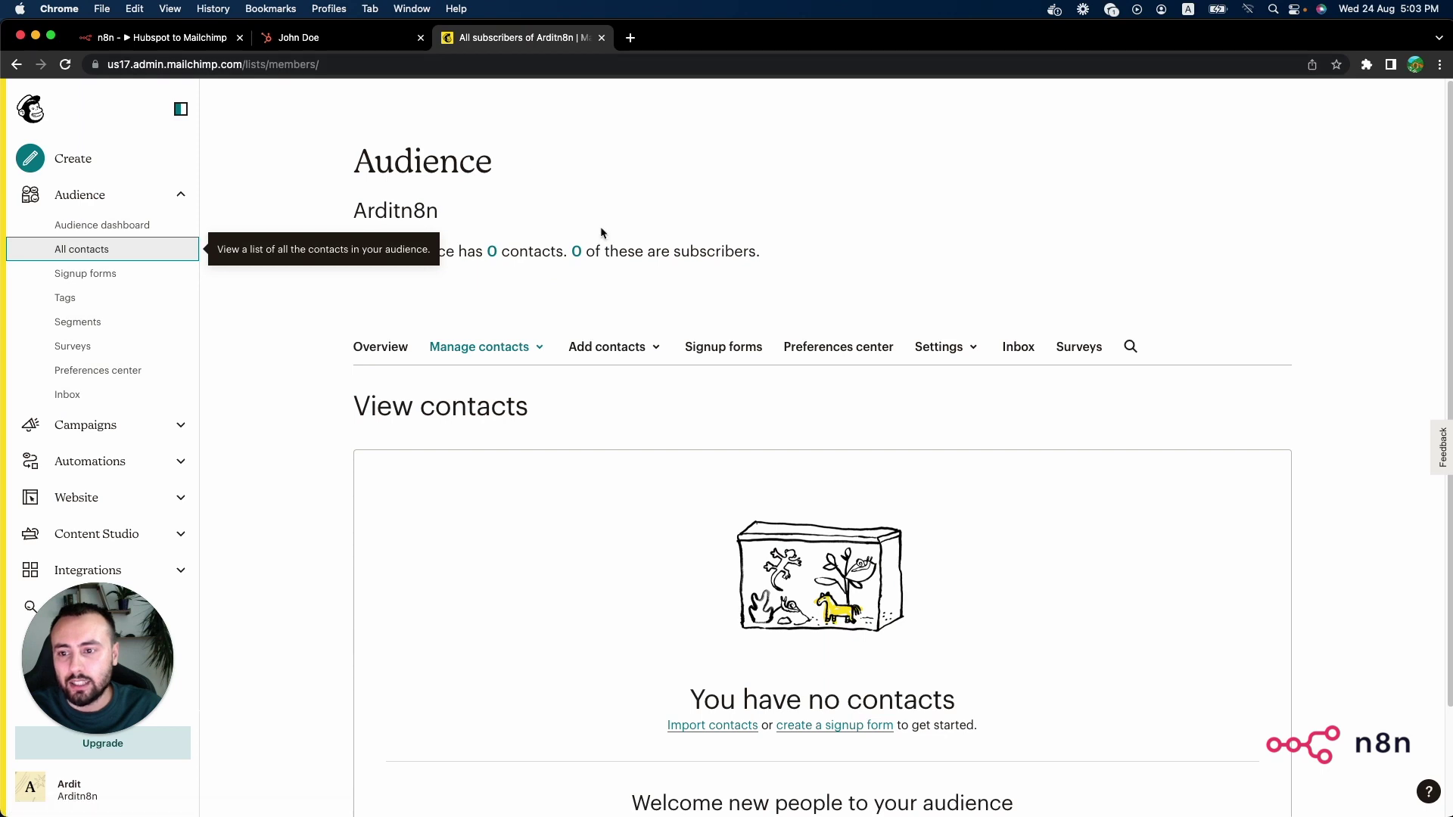
pyautogui.scroll(-1, 757, 669)
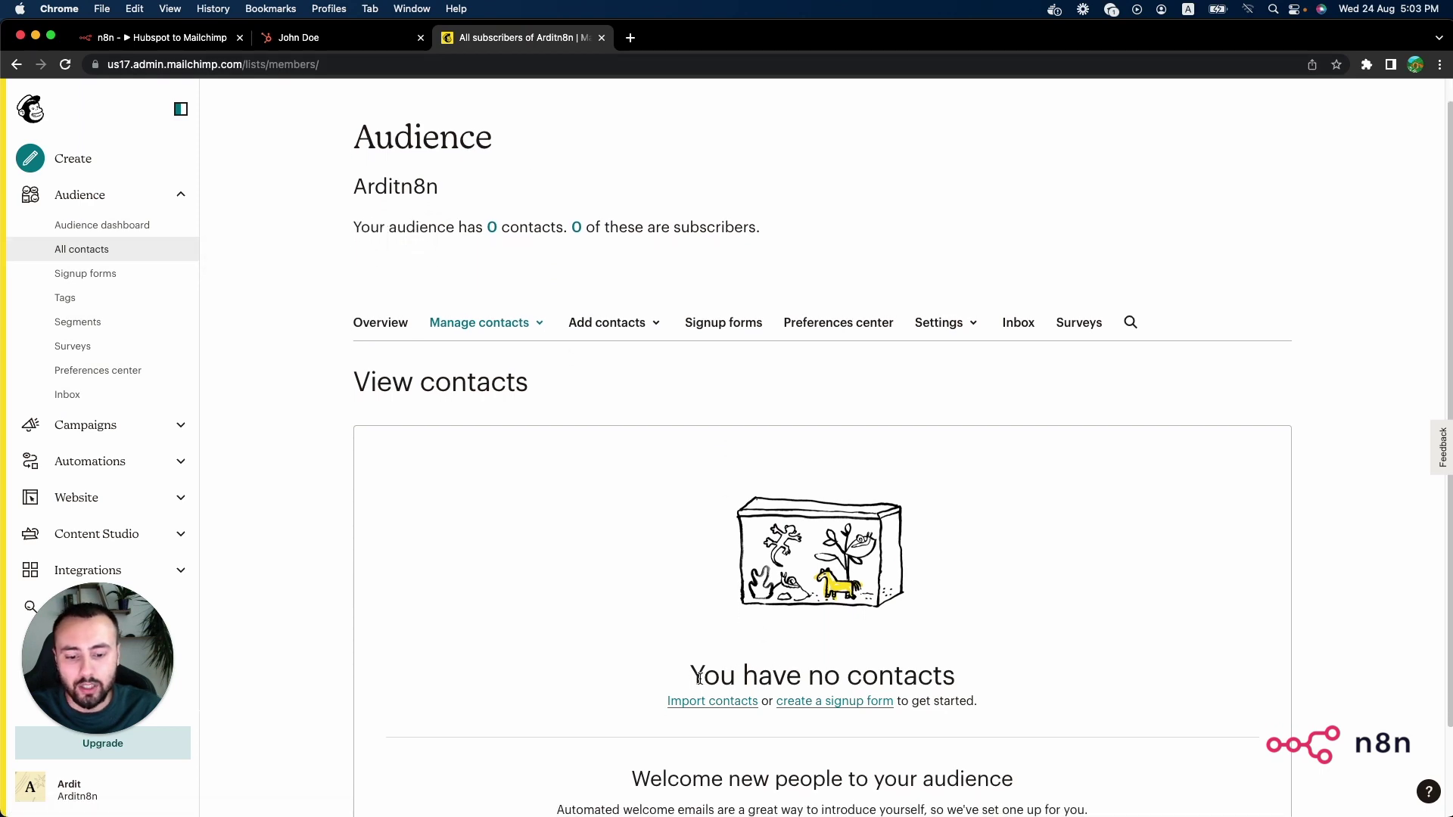
pyautogui.moveTo(701, 677); pyautogui.dragTo(966, 683)
pyautogui.click(488, 282)
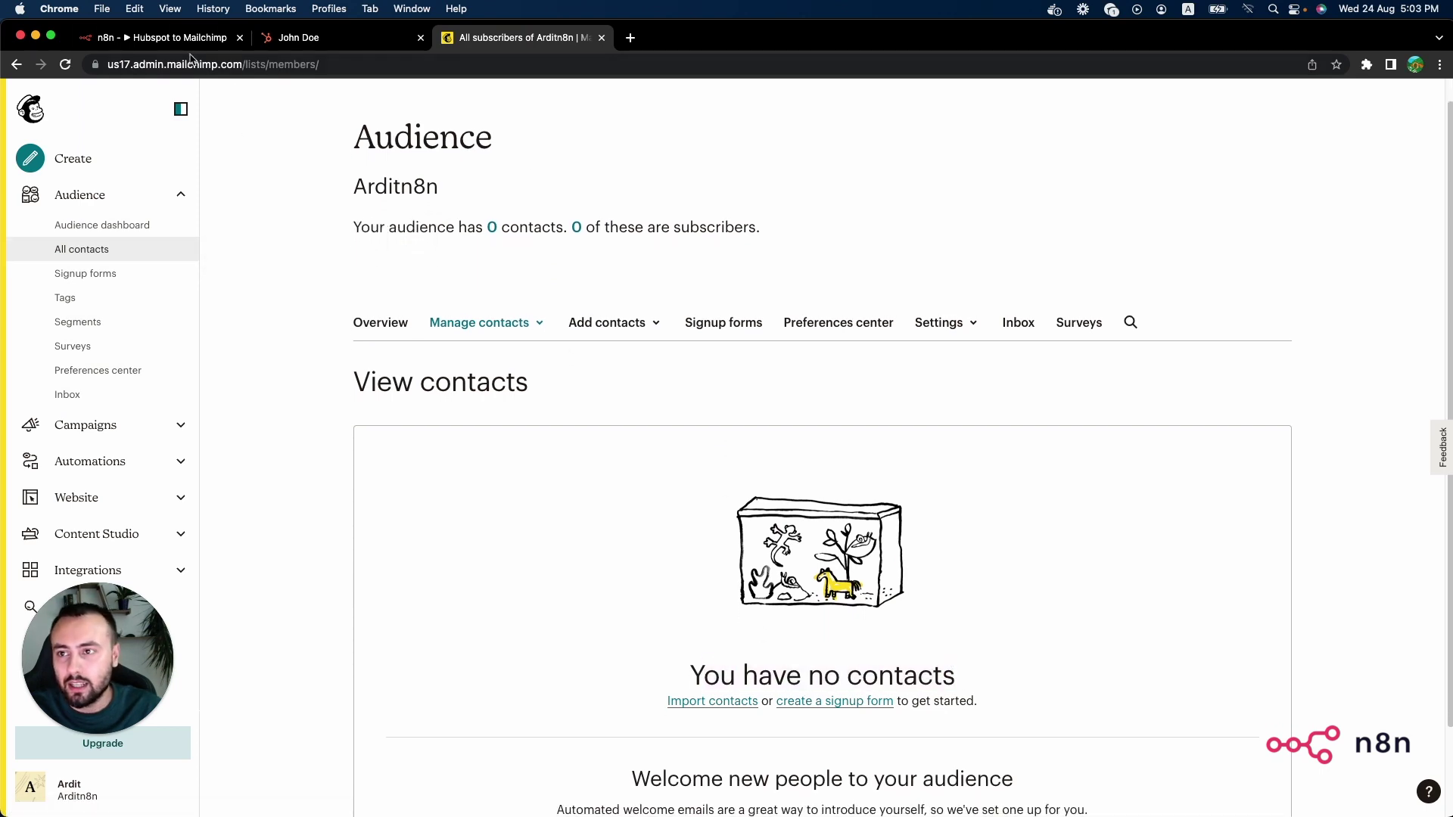
pyautogui.click(171, 38)
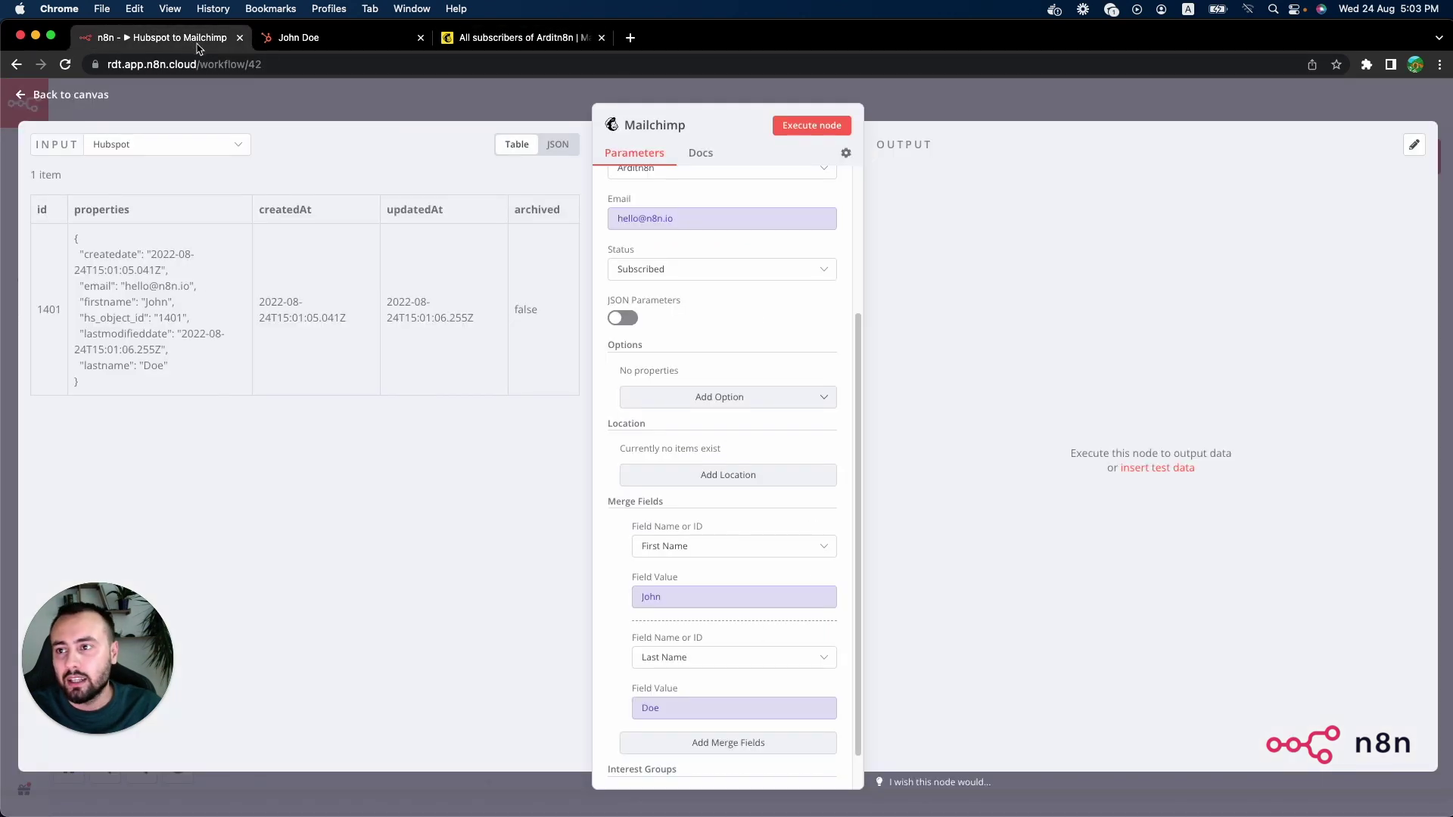
pyautogui.click(818, 131)
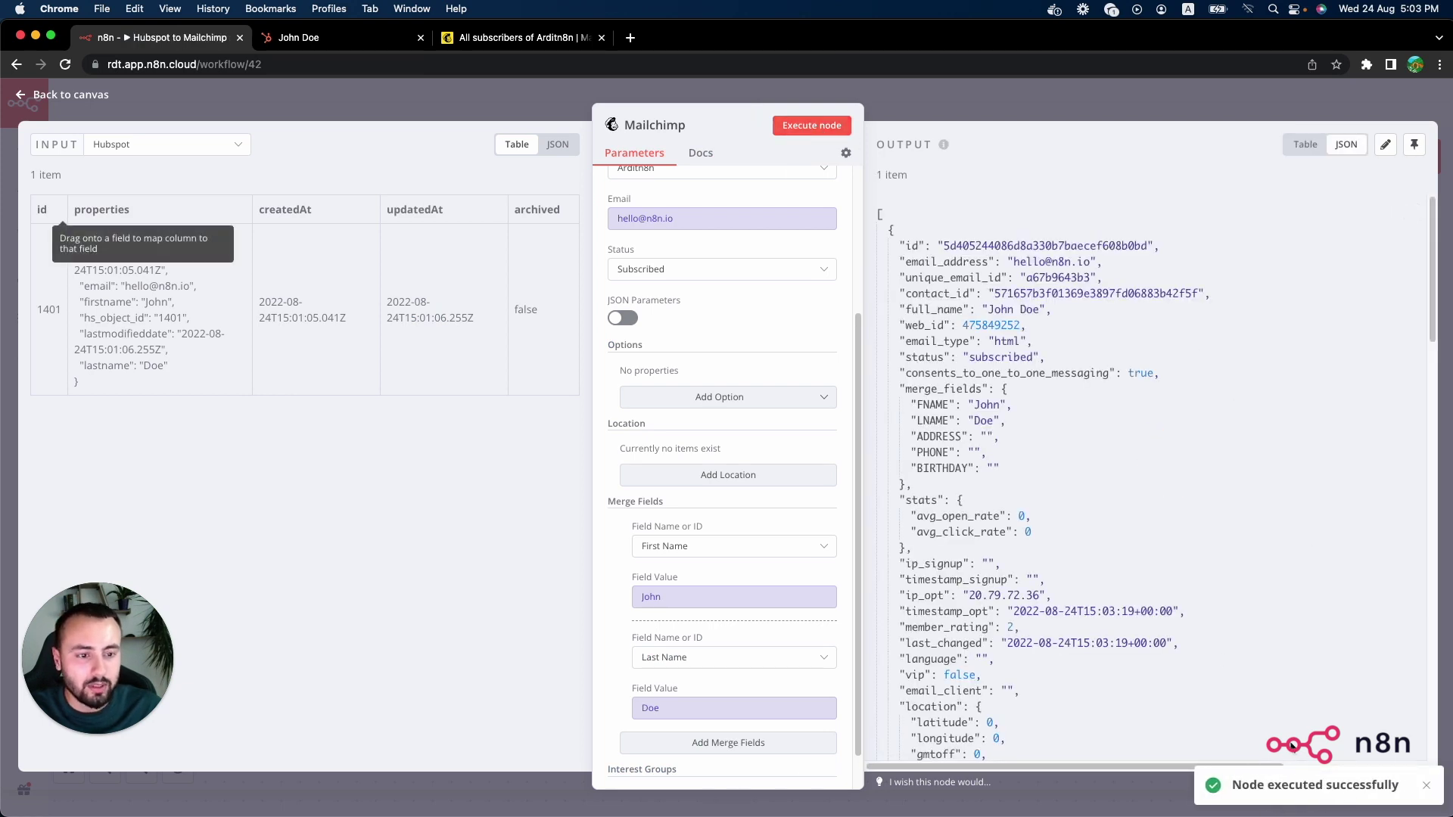
# Step: Reload the Mailchimp audience to confirm the one new subscribed contact
pyautogui.click(522, 38)
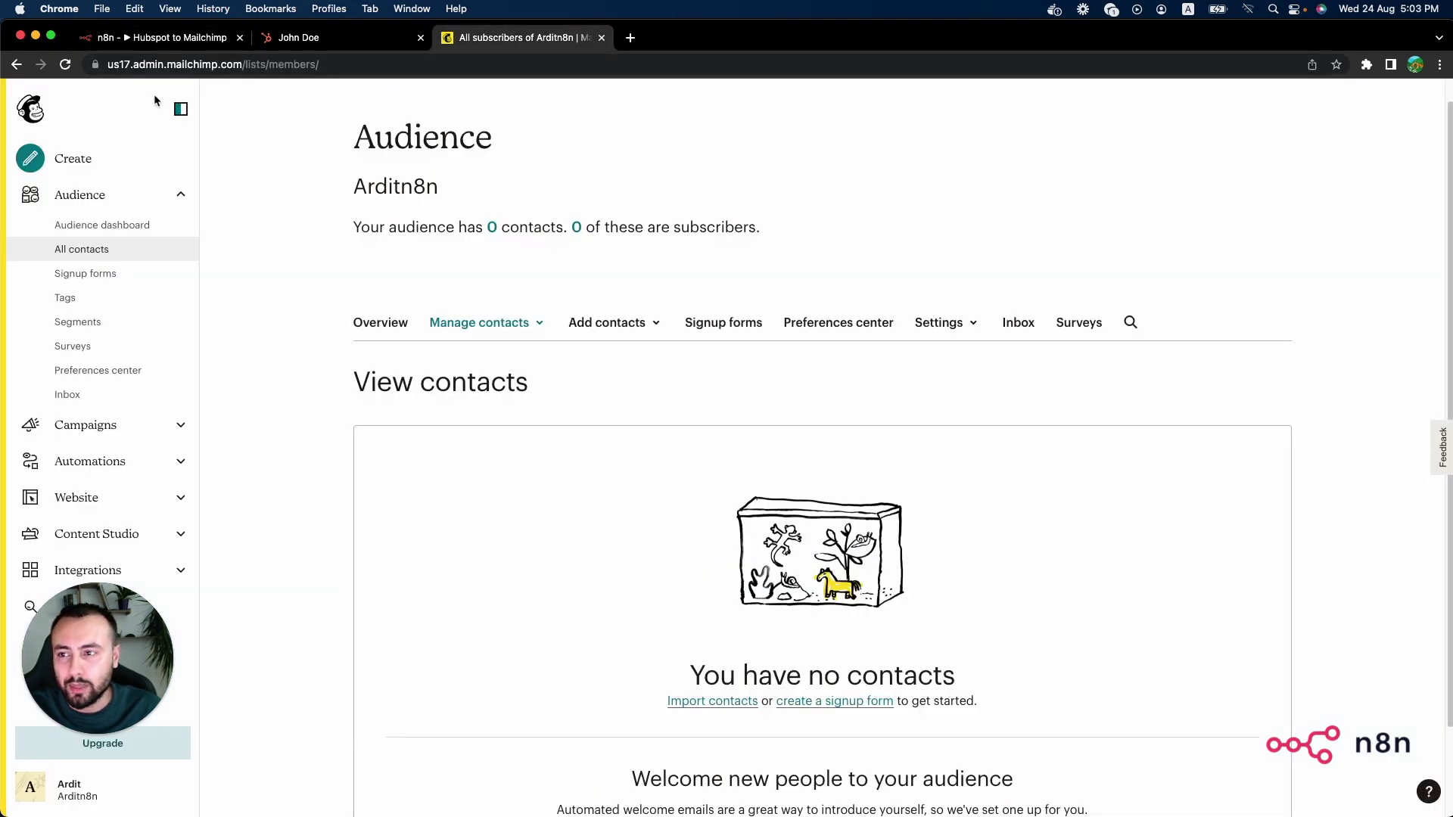
pyautogui.click(65, 65)
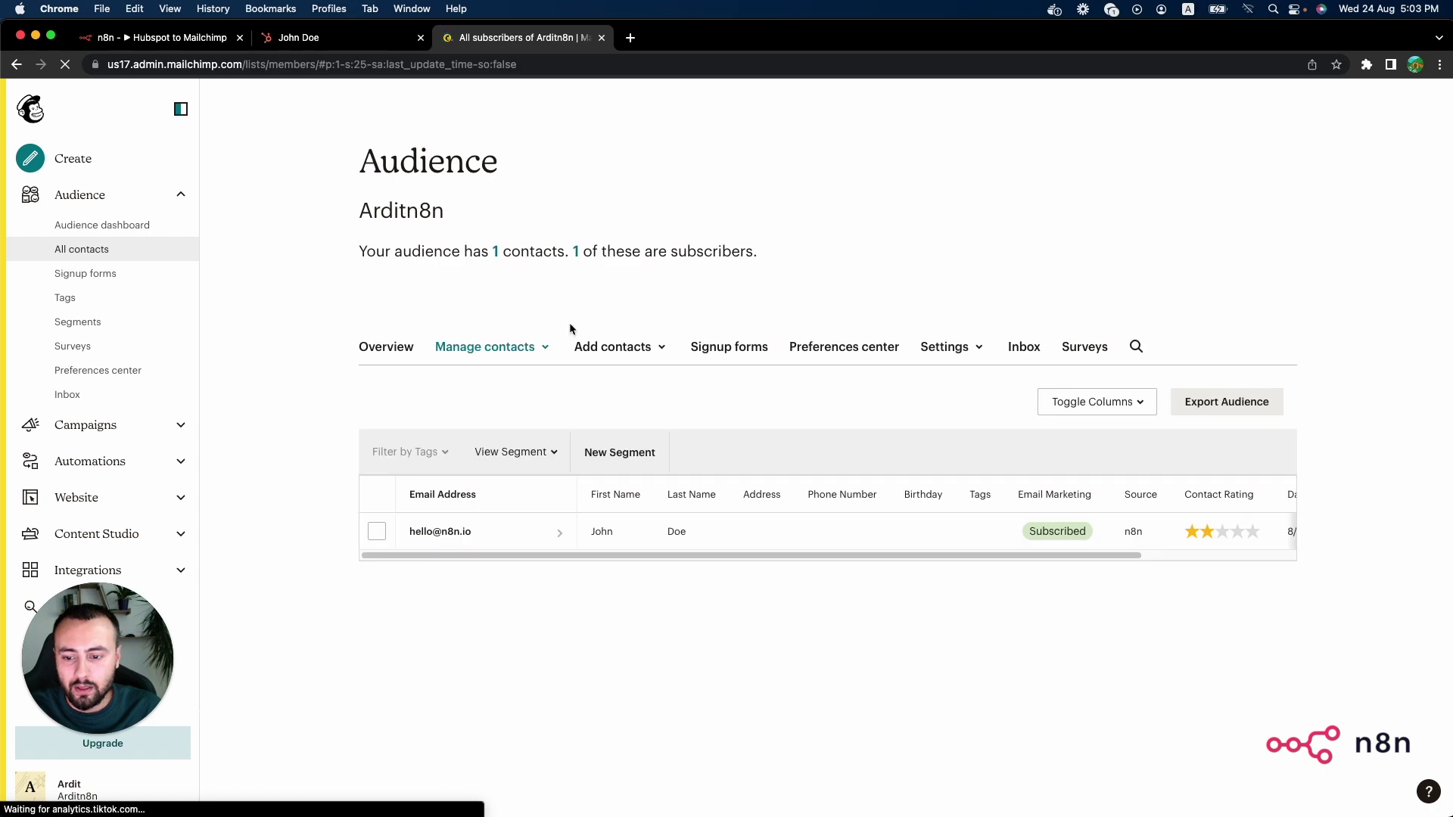
pyautogui.moveTo(512, 555)
pyautogui.mouseDown()
pyautogui.moveTo(687, 566)
pyautogui.moveTo(510, 560)
pyautogui.mouseUp()
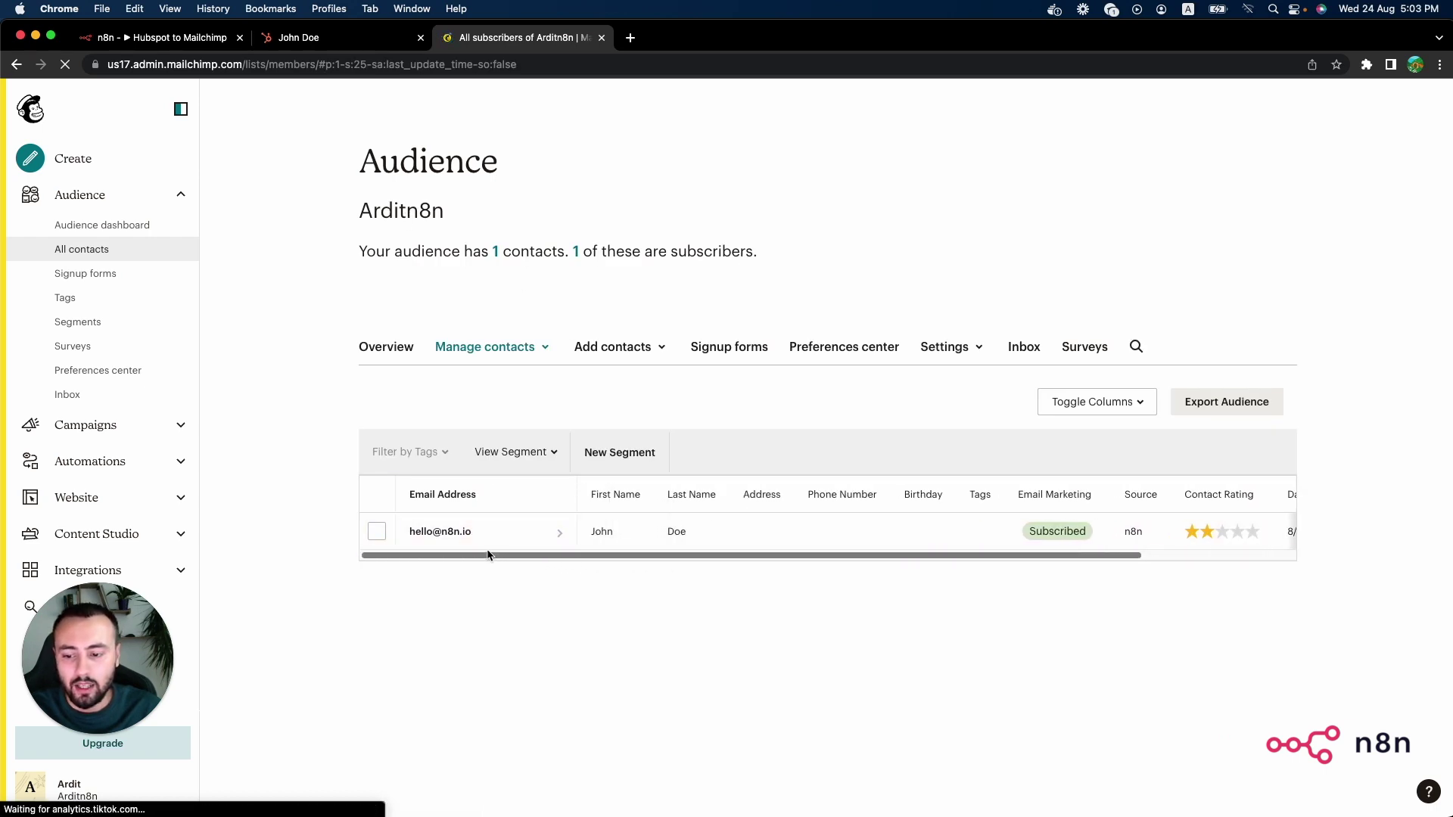
# Step: Back on the n8n canvas, detach the Start node from Hubspot and move it aside
pyautogui.click(182, 47)
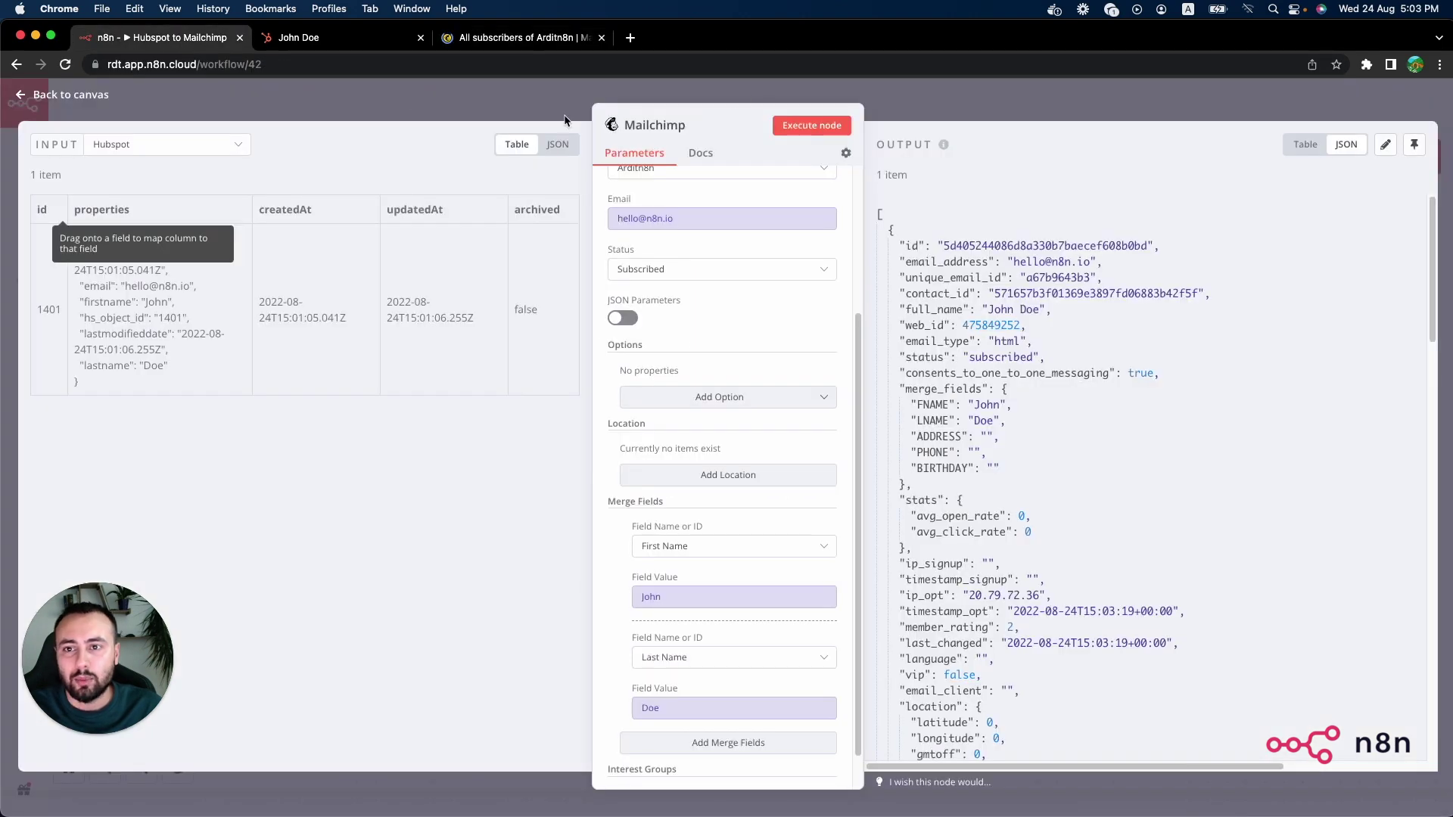
pyautogui.click(484, 109)
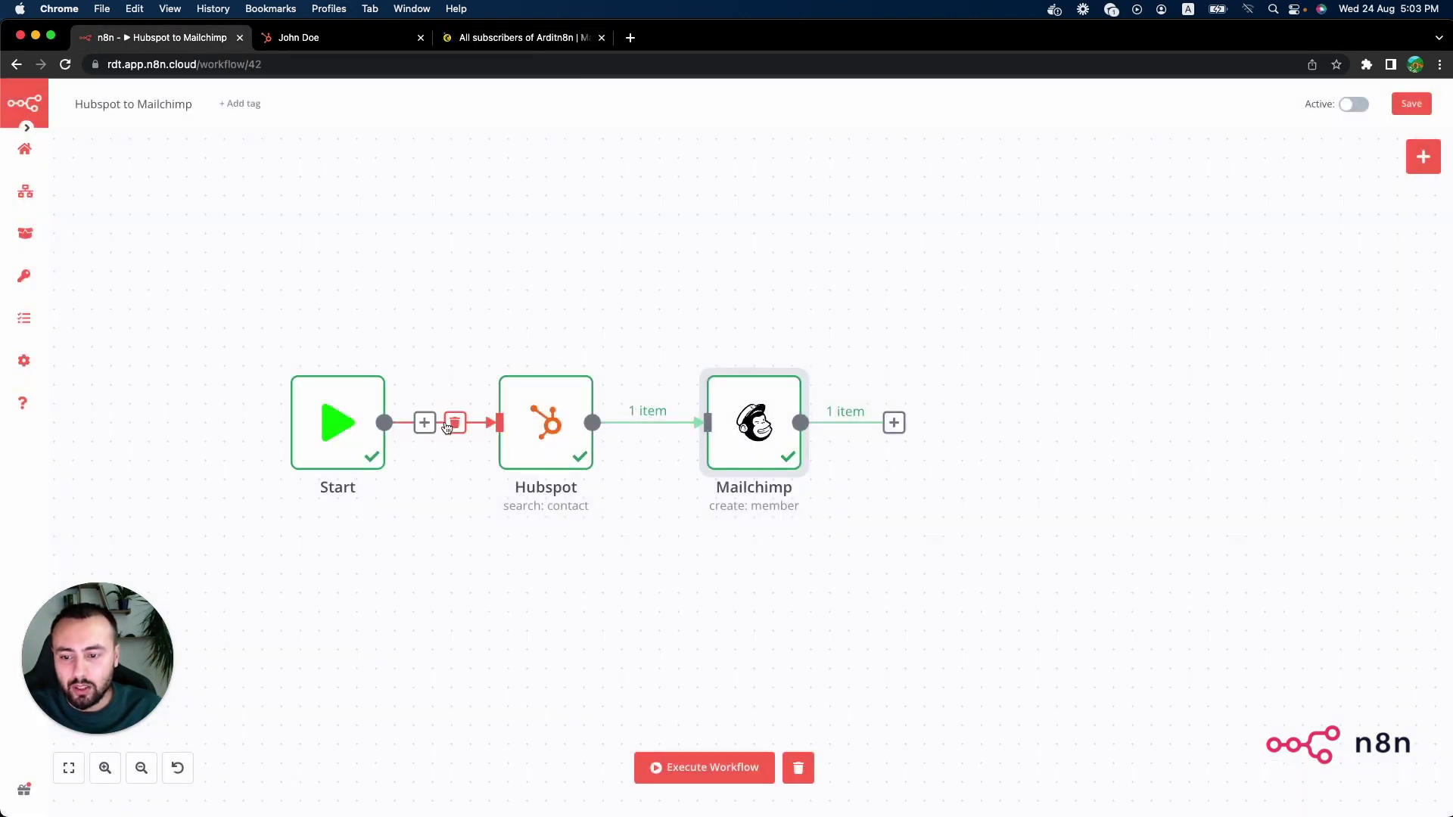
pyautogui.moveTo(355, 415); pyautogui.dragTo(564, 264)
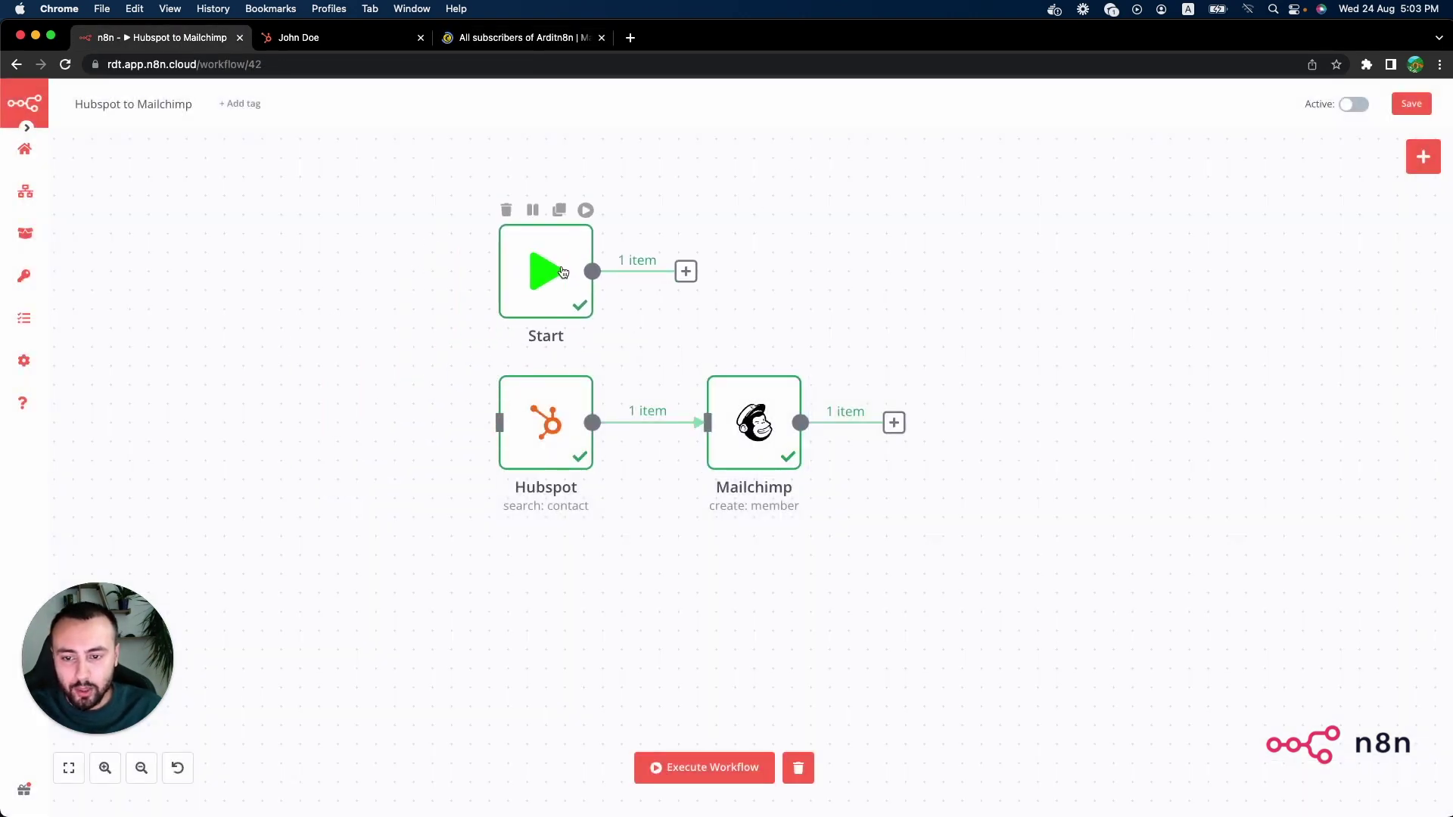
# Step: Search for 'cron' and place a Cron trigger node left of Hubspot
pyautogui.click(1423, 157)
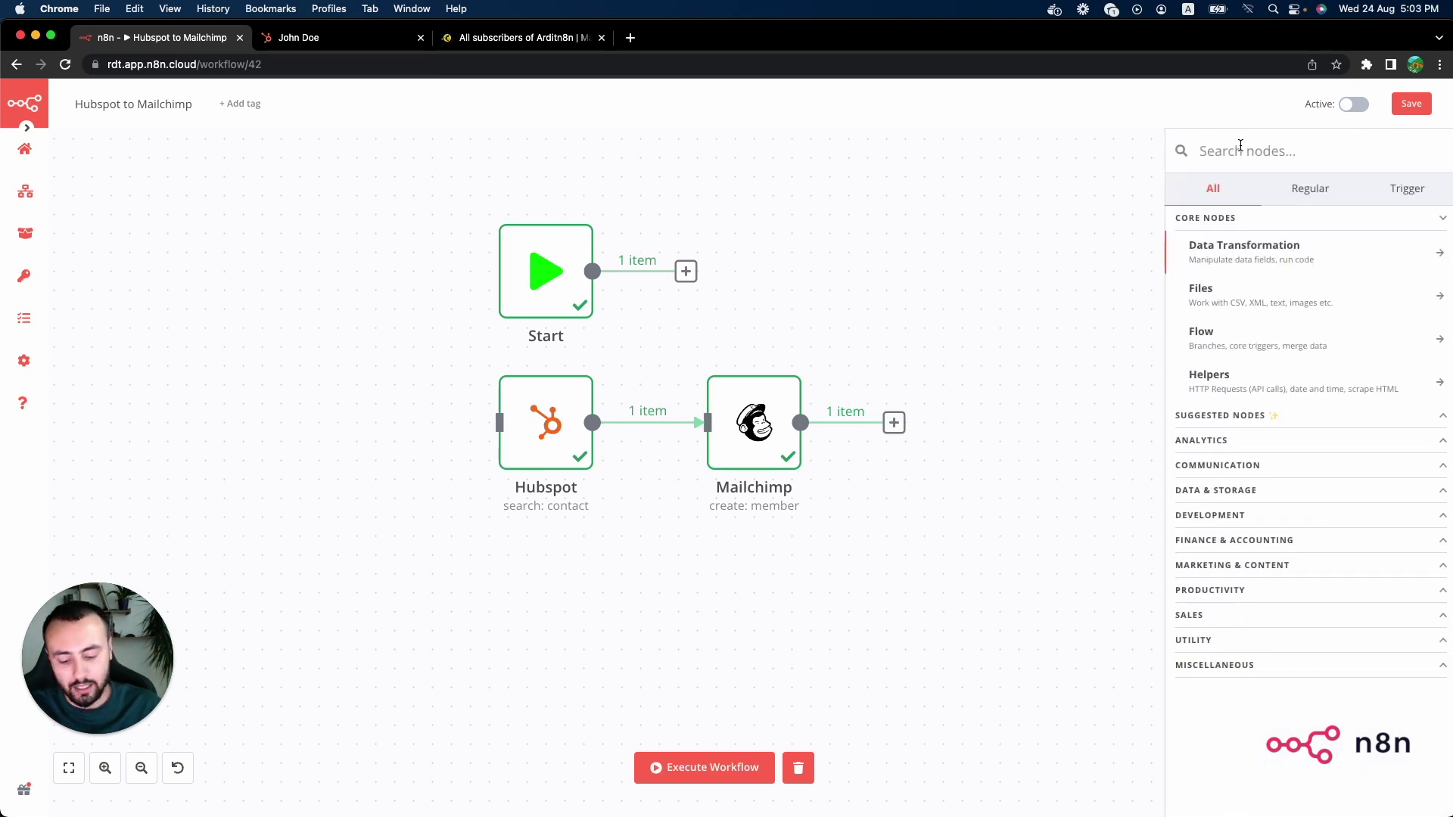
pyautogui.write('cron')
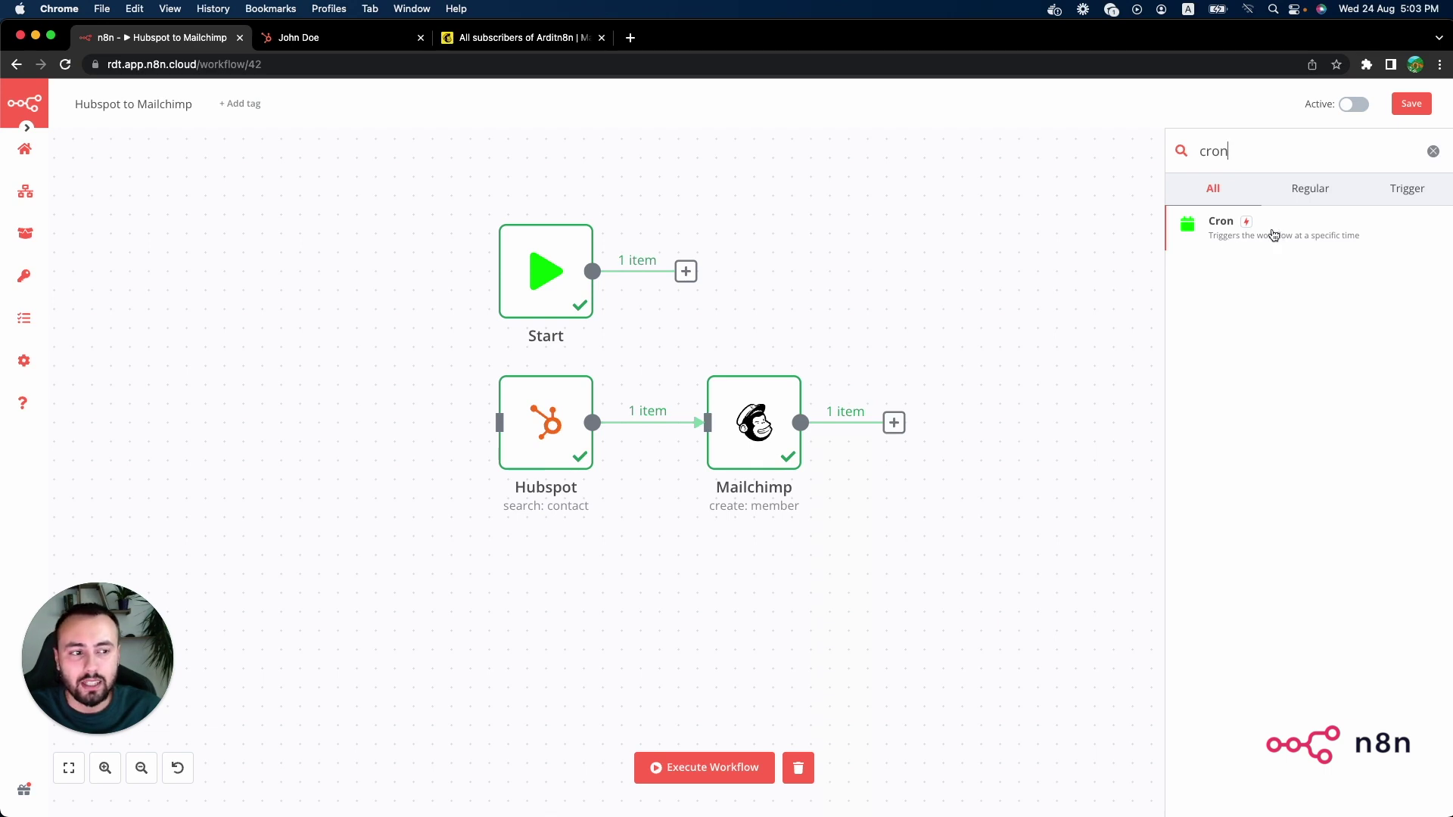
pyautogui.moveTo(1277, 232); pyautogui.dragTo(352, 437)
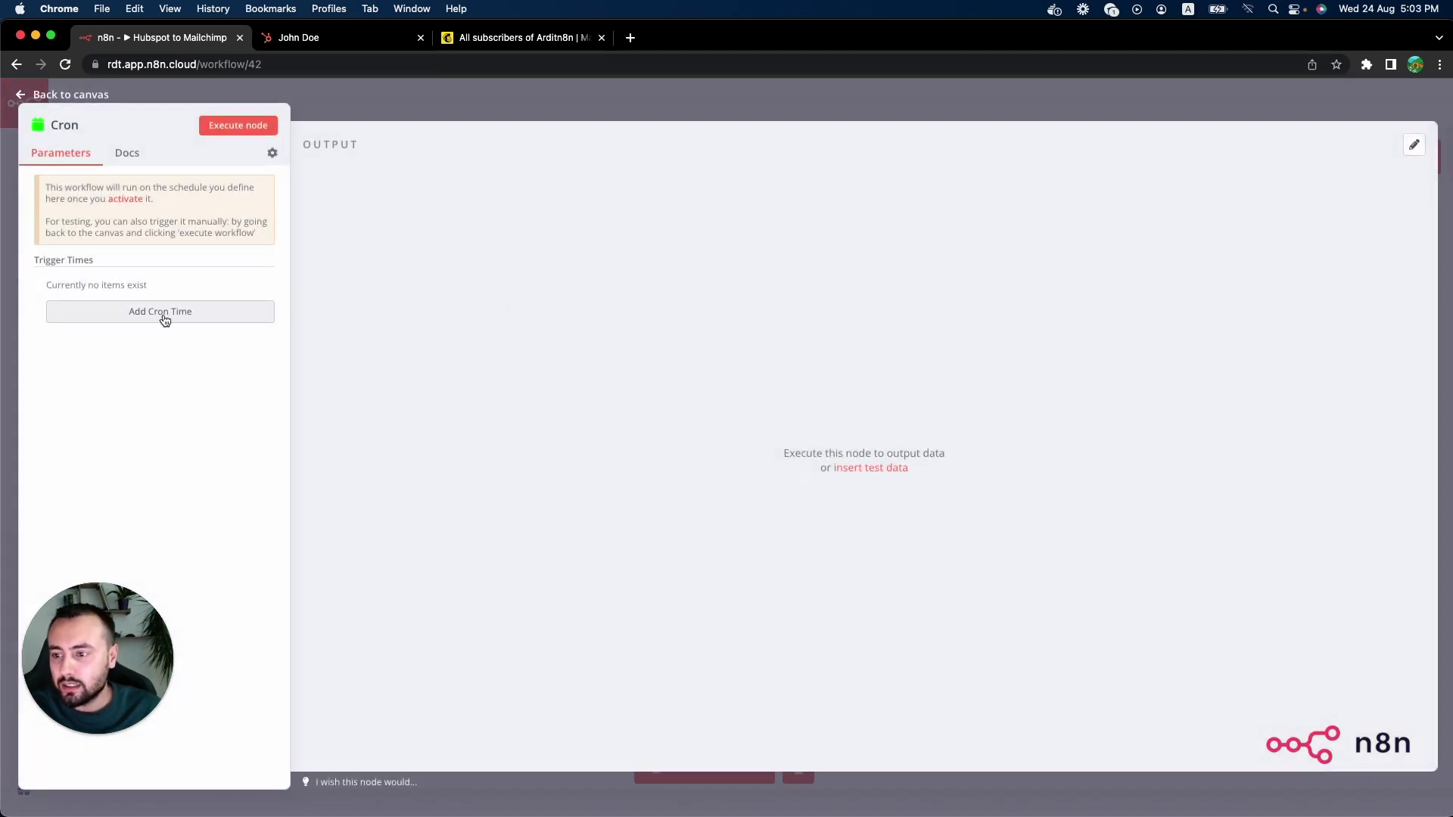
# Step: Add a Cron trigger time that runs every day at hour 7
pyautogui.click(162, 314)
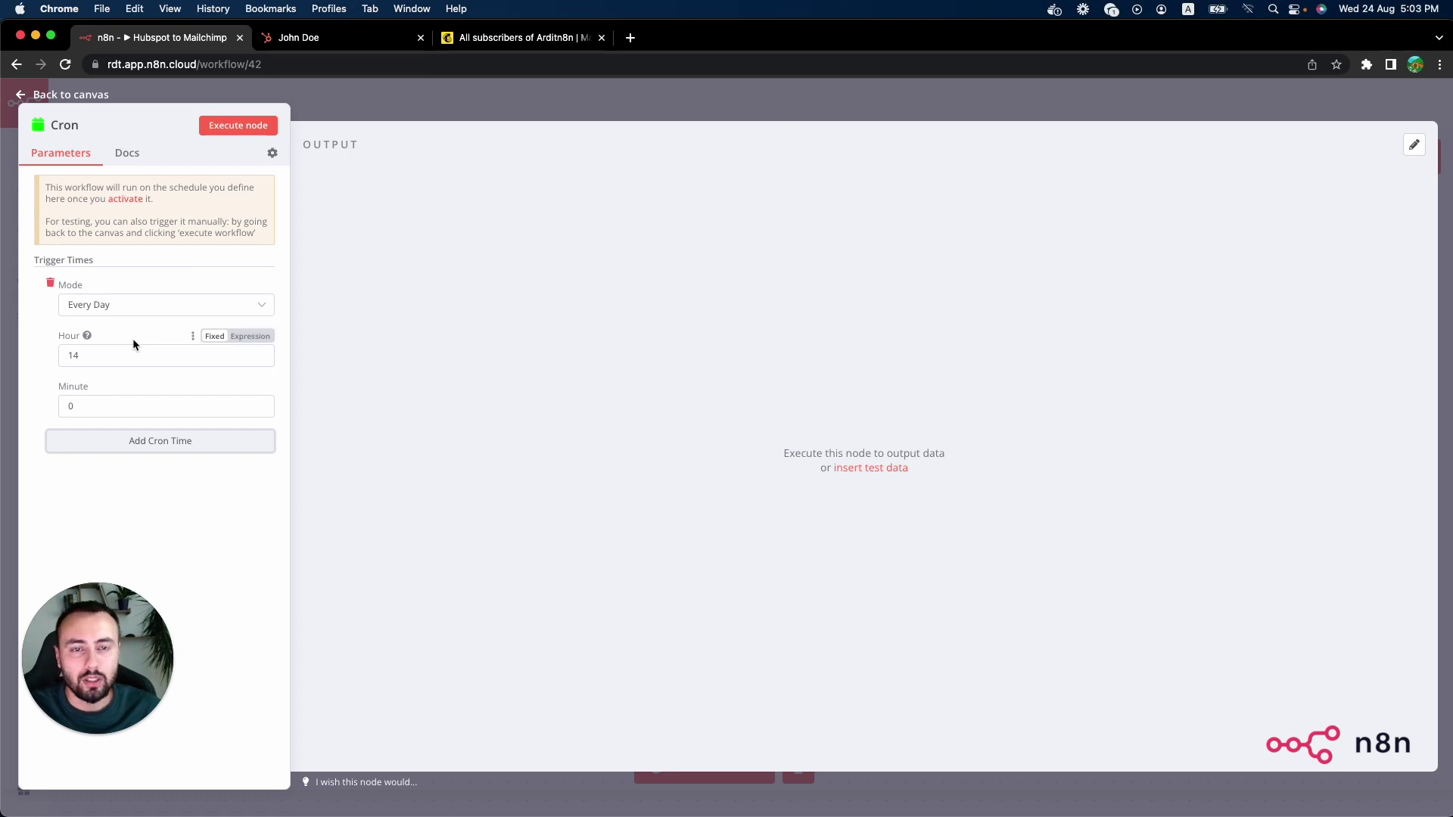
pyautogui.click(128, 307)
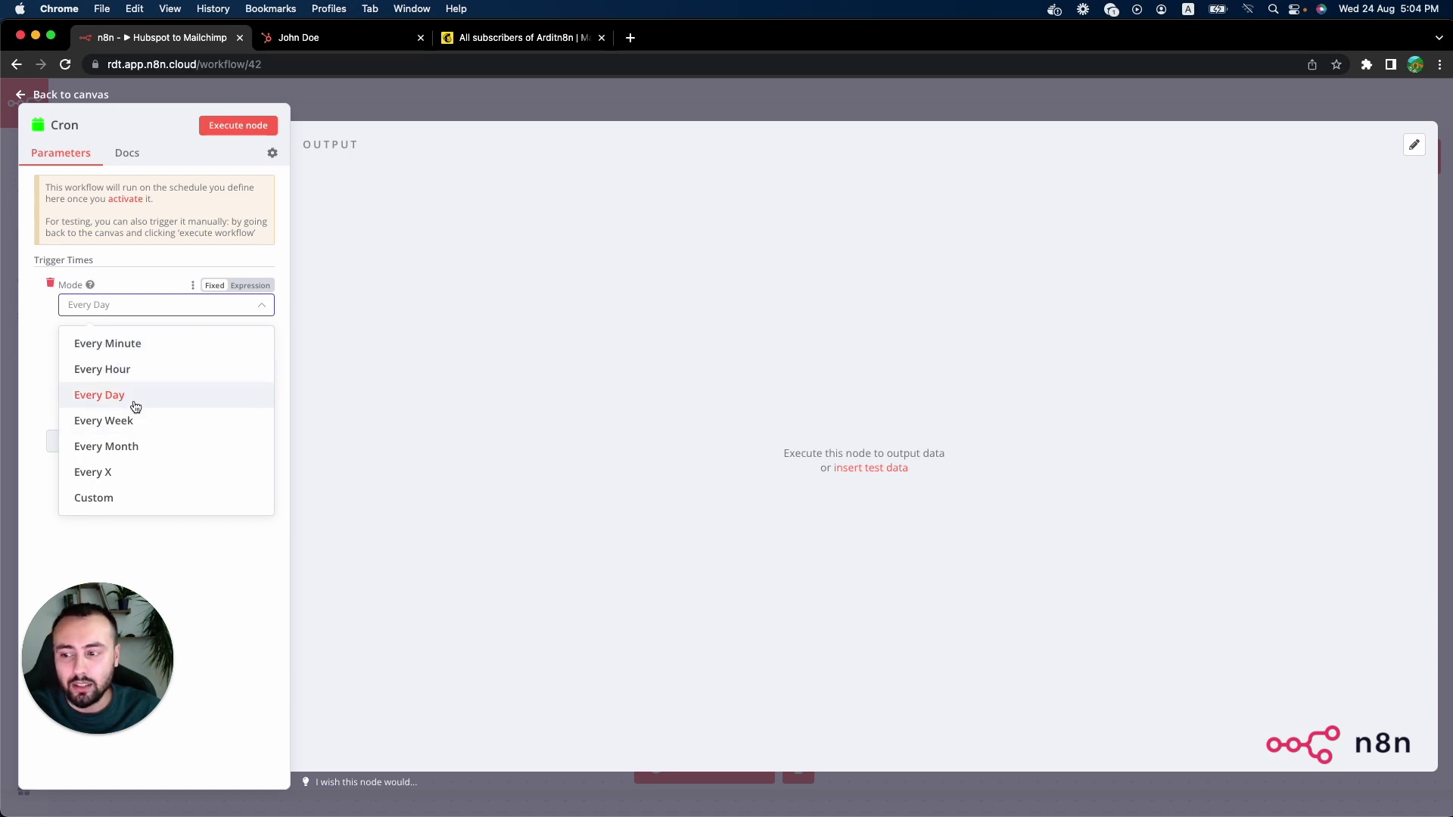
pyautogui.click(112, 395)
pyautogui.doubleClick(119, 357)
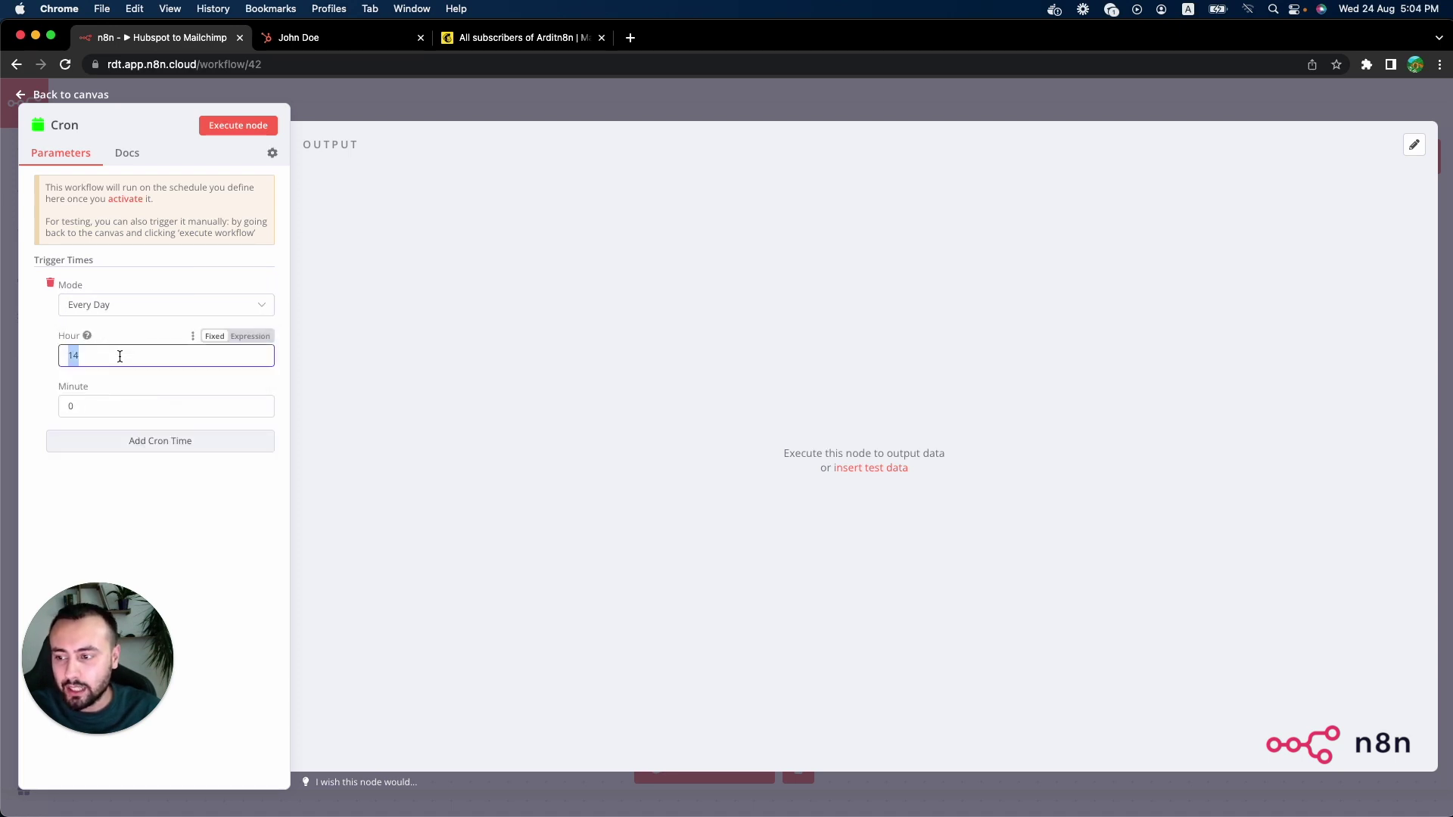
pyautogui.write('7')
# Step: Connect Cron's output to Hubspot and move the Start node above Cron
pyautogui.click(391, 112)
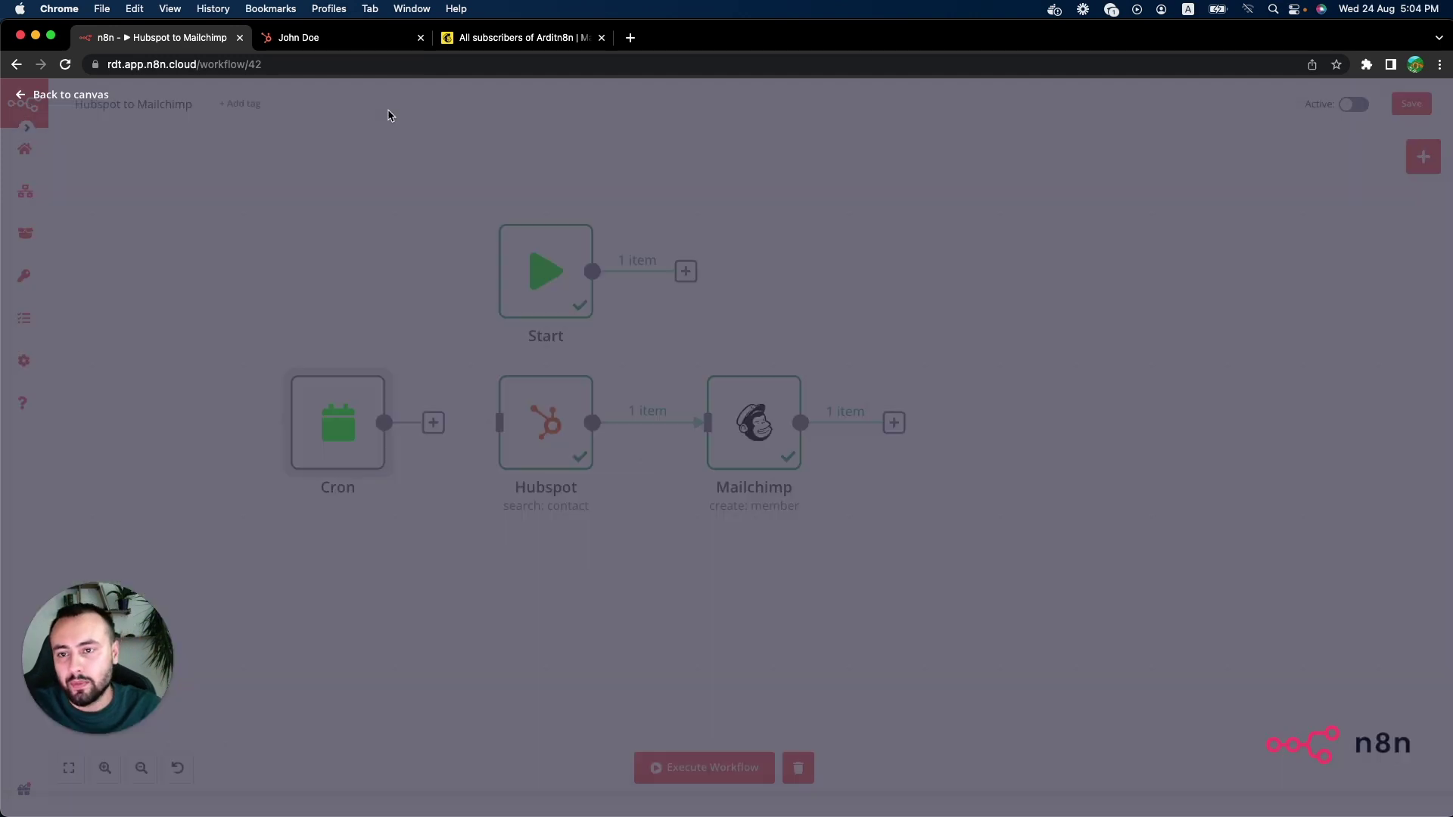
pyautogui.moveTo(433, 422); pyautogui.dragTo(526, 427)
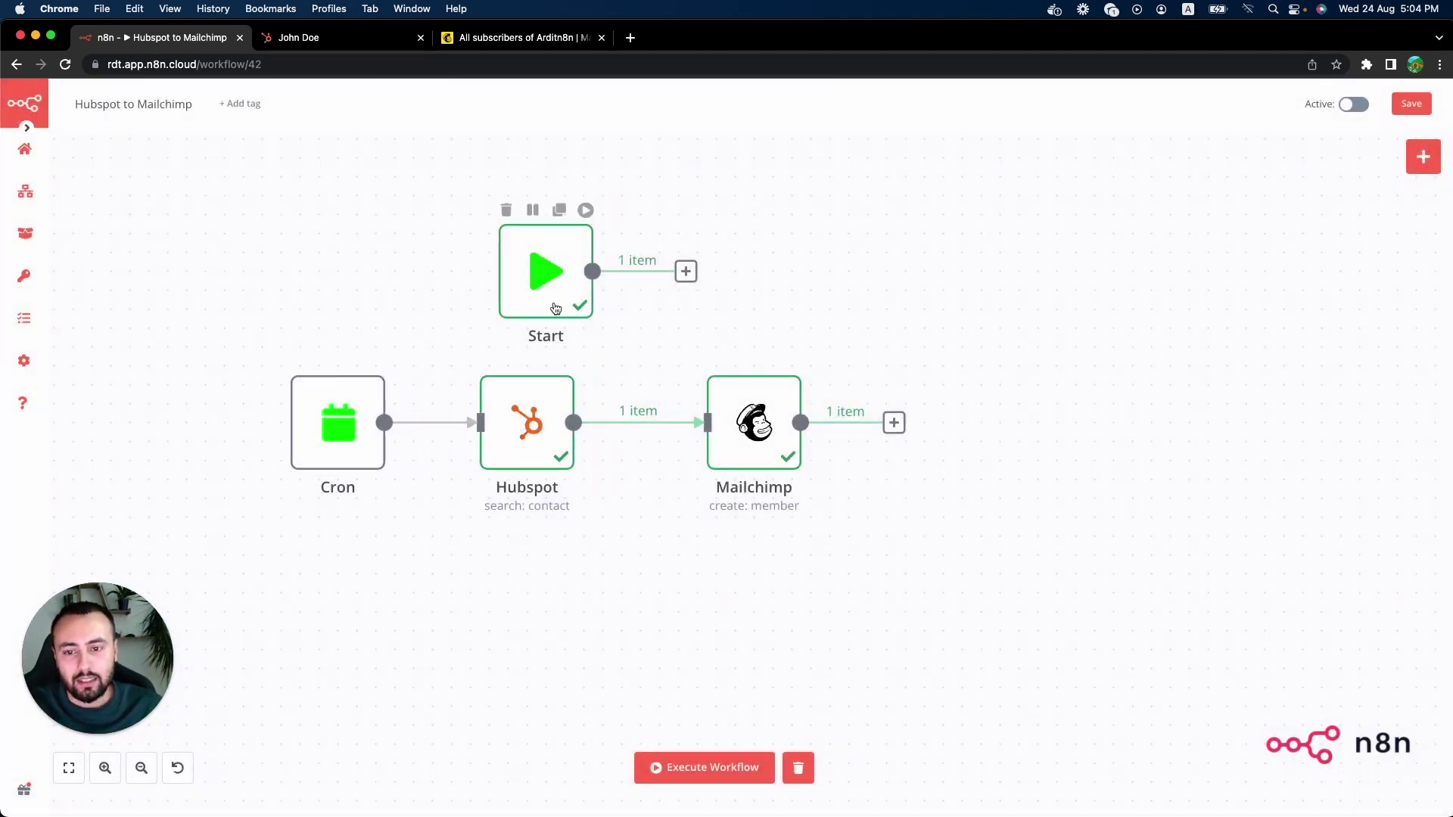
pyautogui.moveTo(556, 308); pyautogui.dragTo(347, 308)
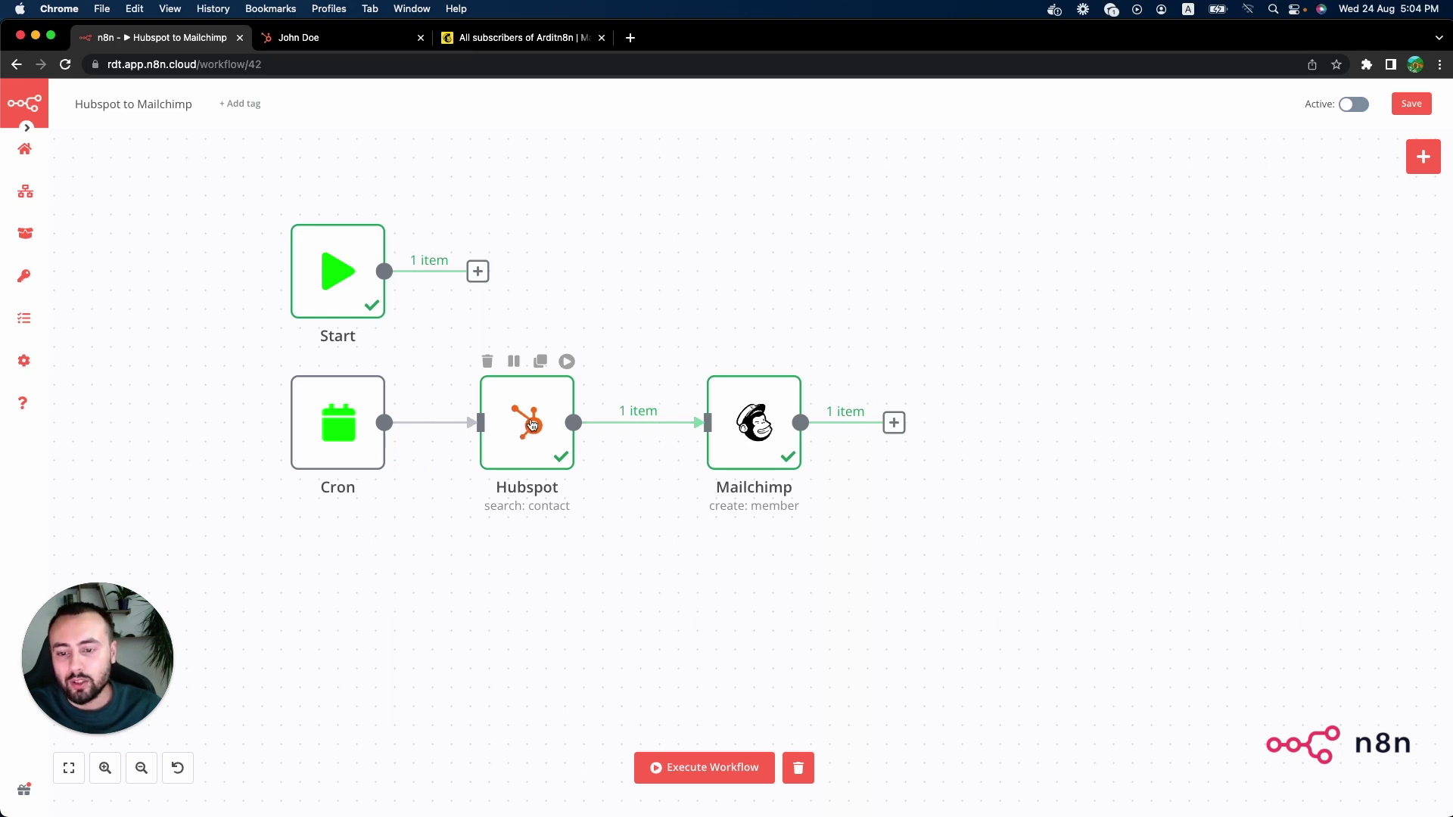
pyautogui.doubleClick(533, 425)
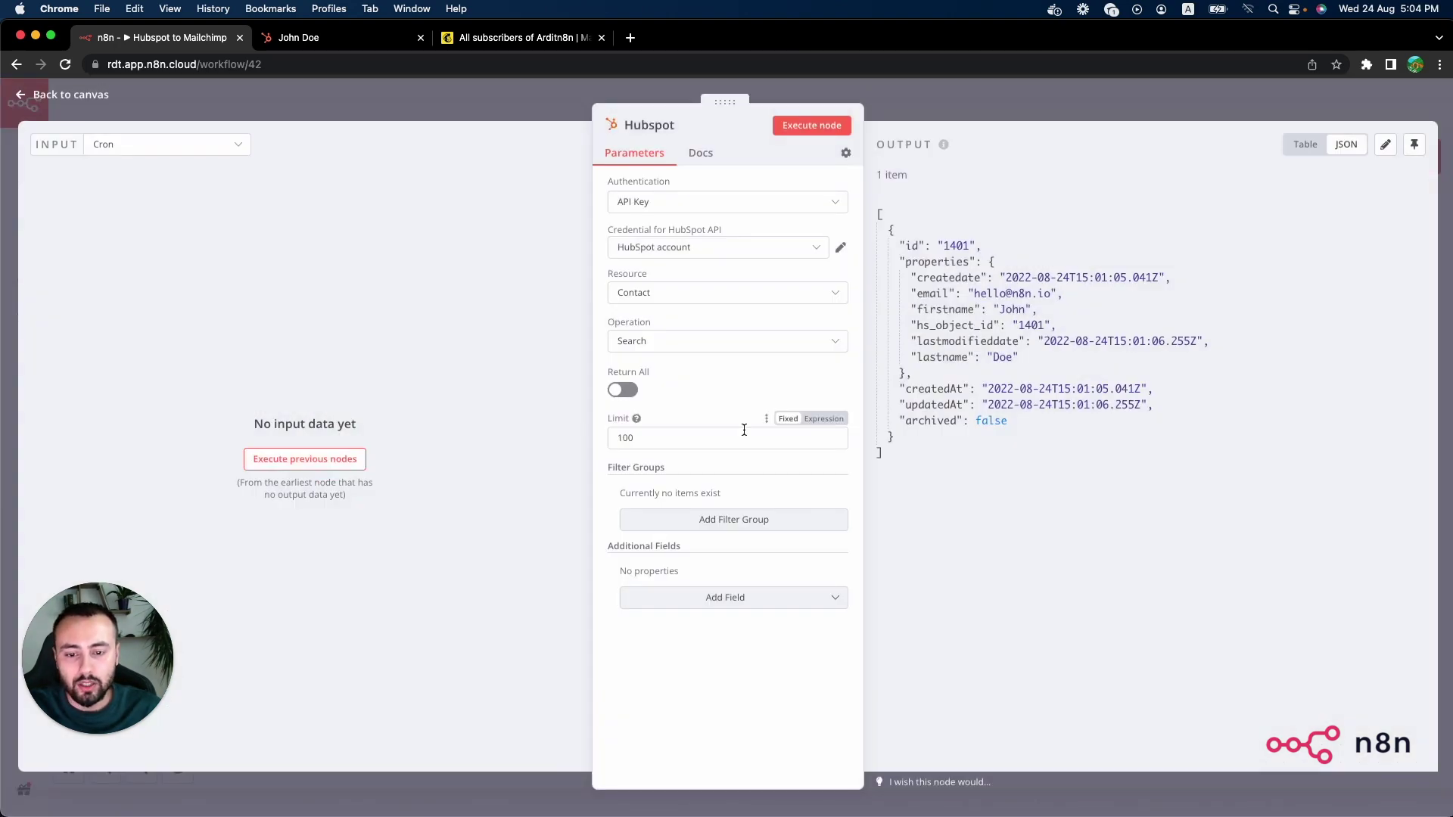
# Step: Add a contact search filter on Create Date using the Greater Than Or Equal operator
pyautogui.click(756, 520)
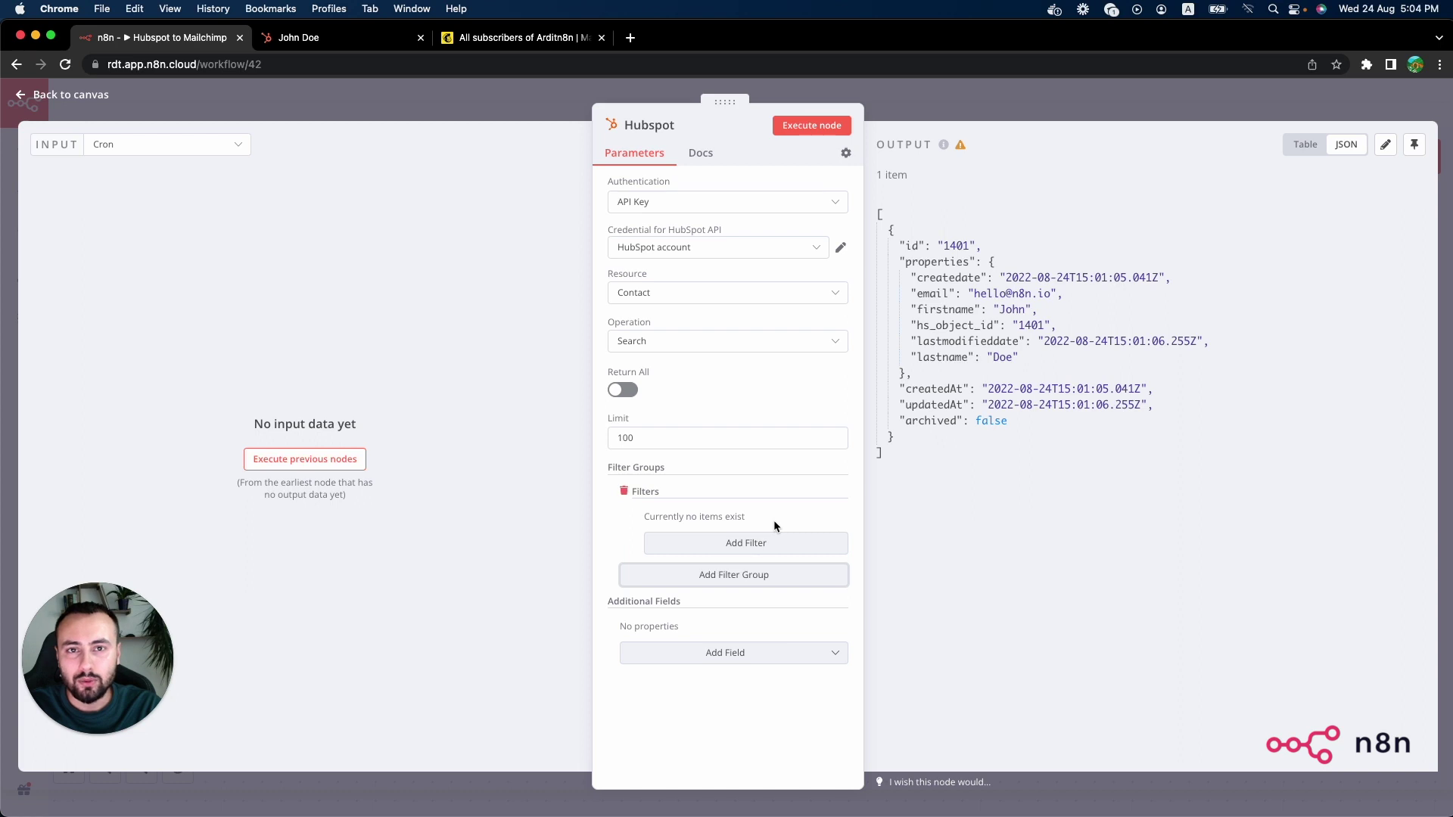
pyautogui.click(742, 543)
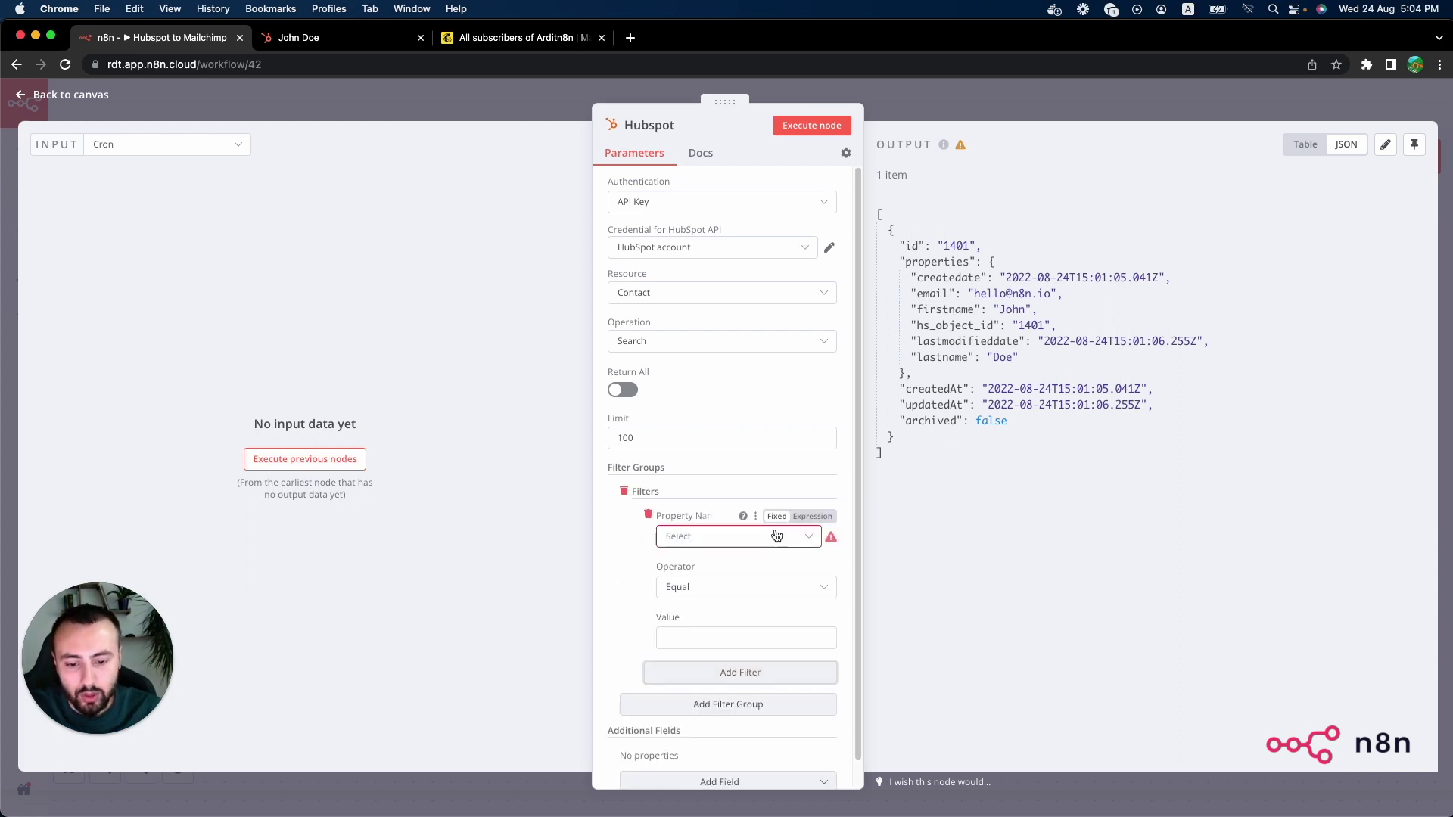
pyautogui.click(727, 537)
pyautogui.write('create')
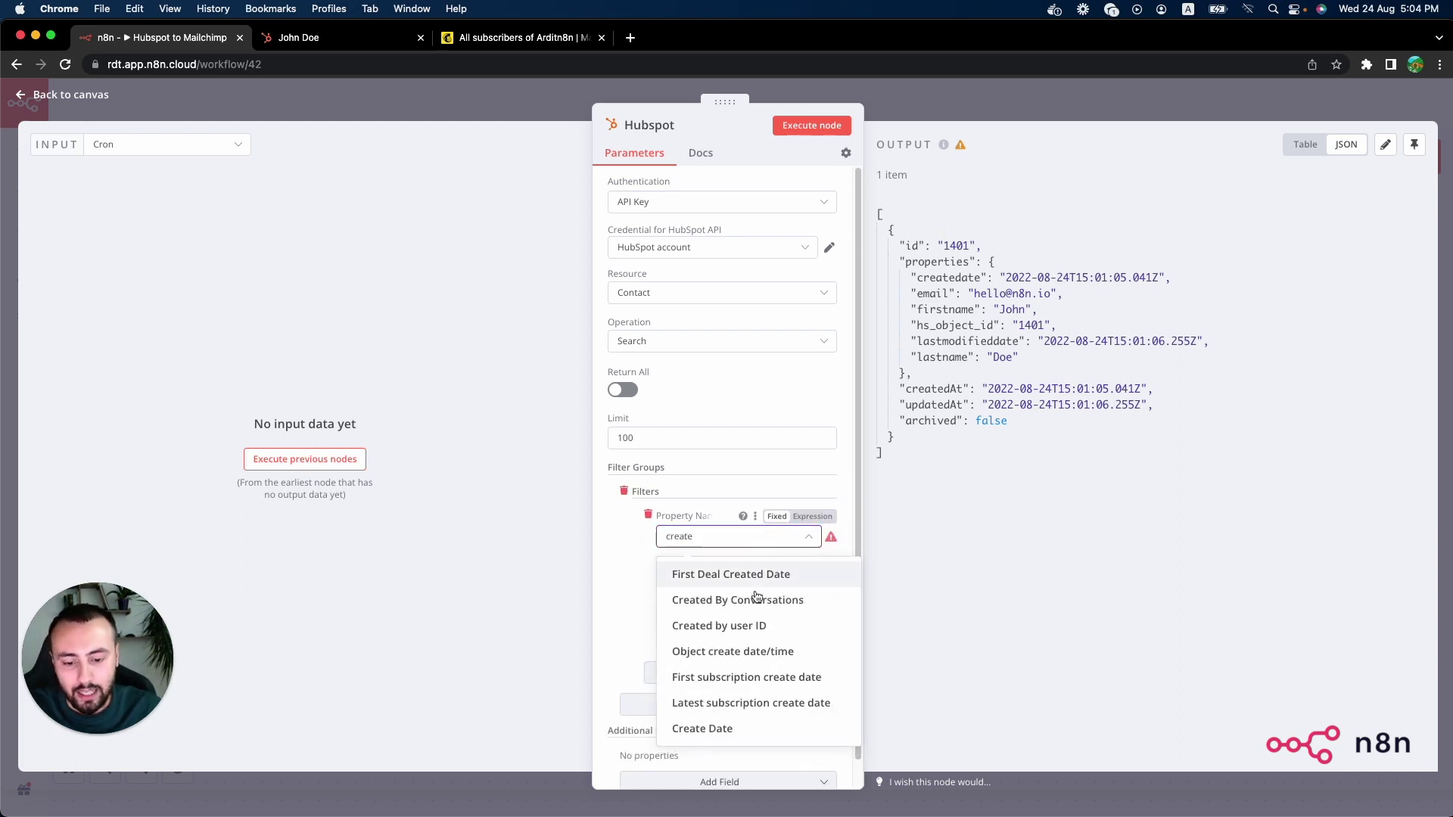
pyautogui.click(741, 728)
pyautogui.click(721, 590)
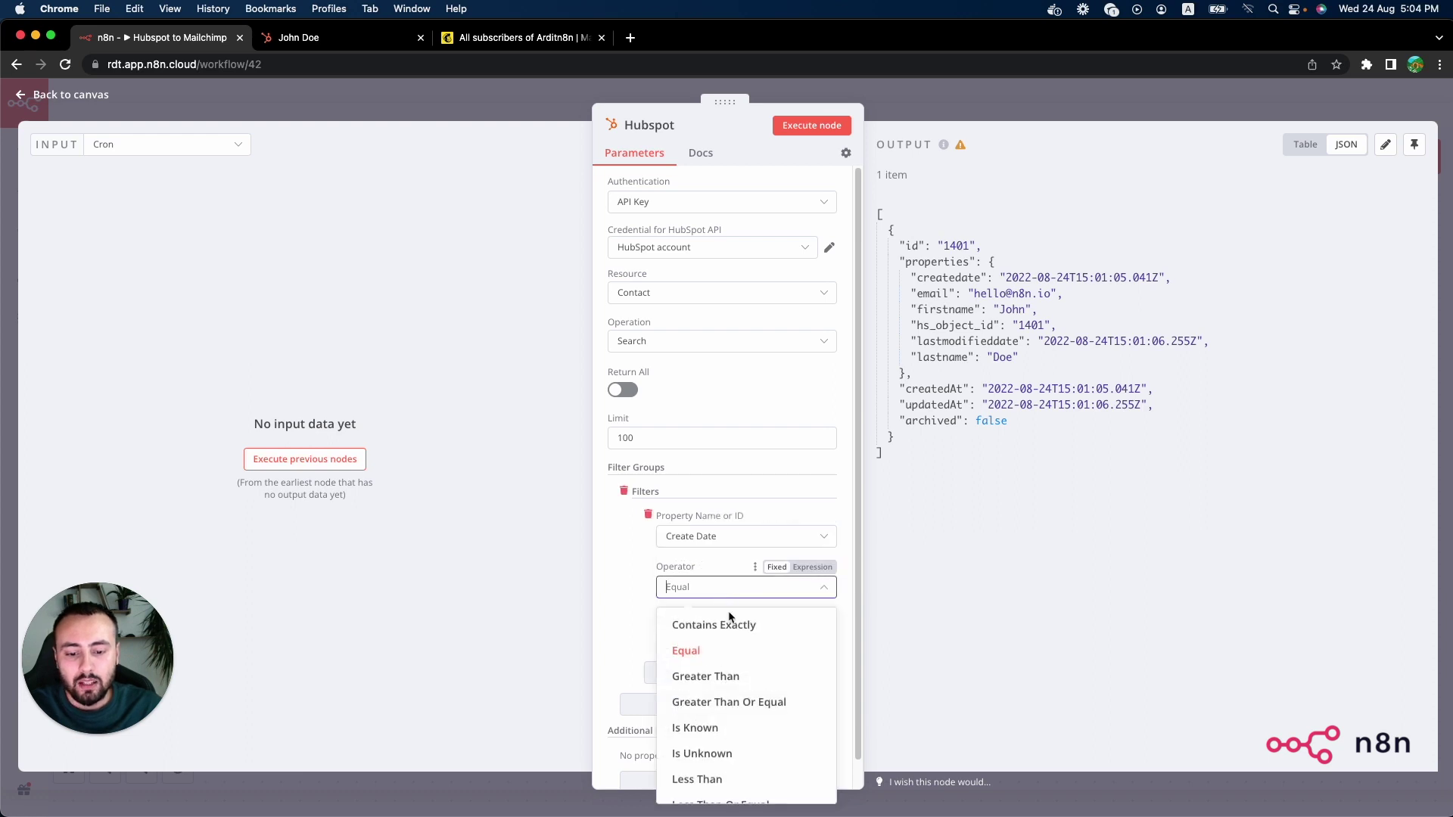
pyautogui.click(736, 701)
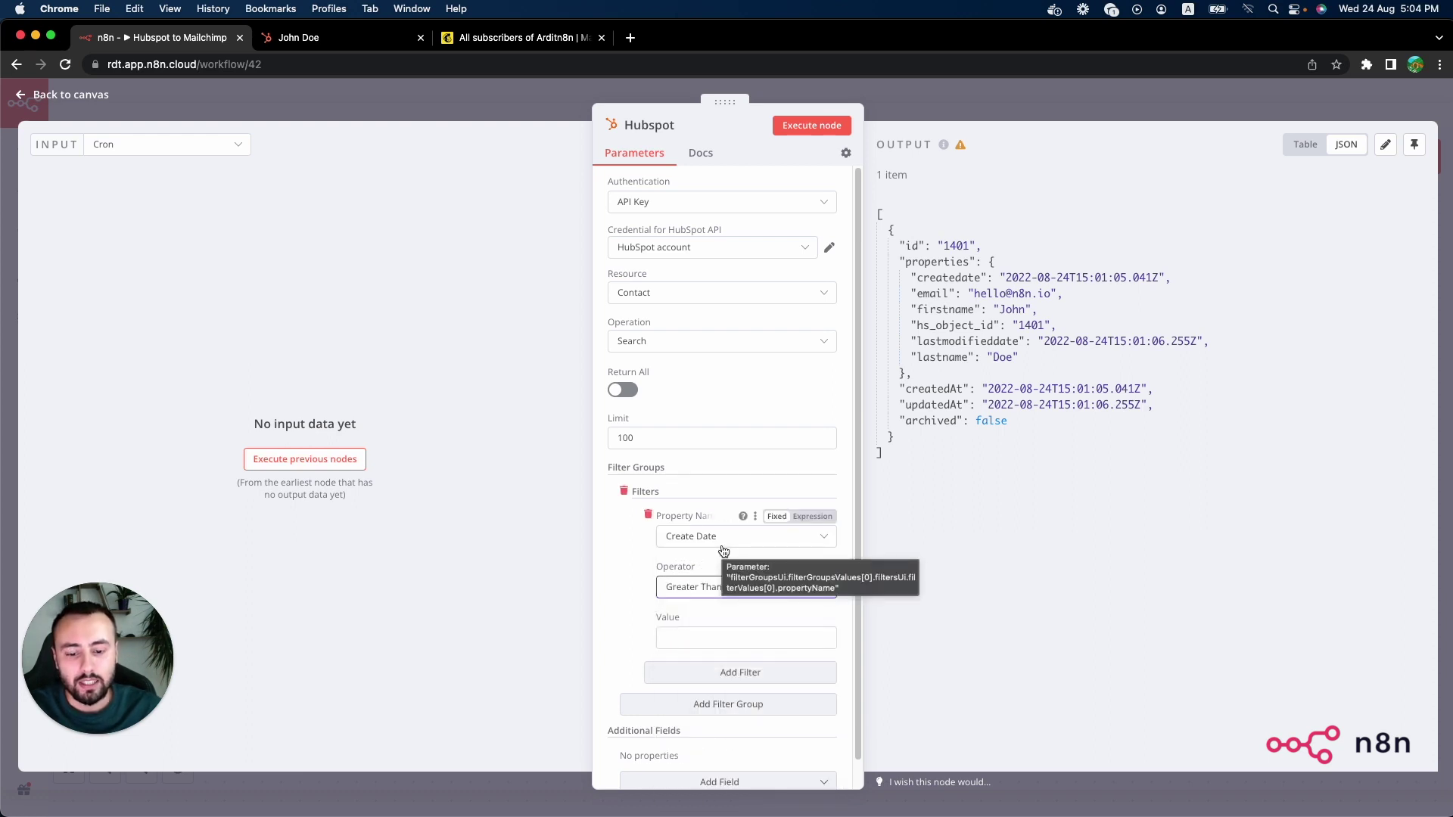
pyautogui.click(761, 638)
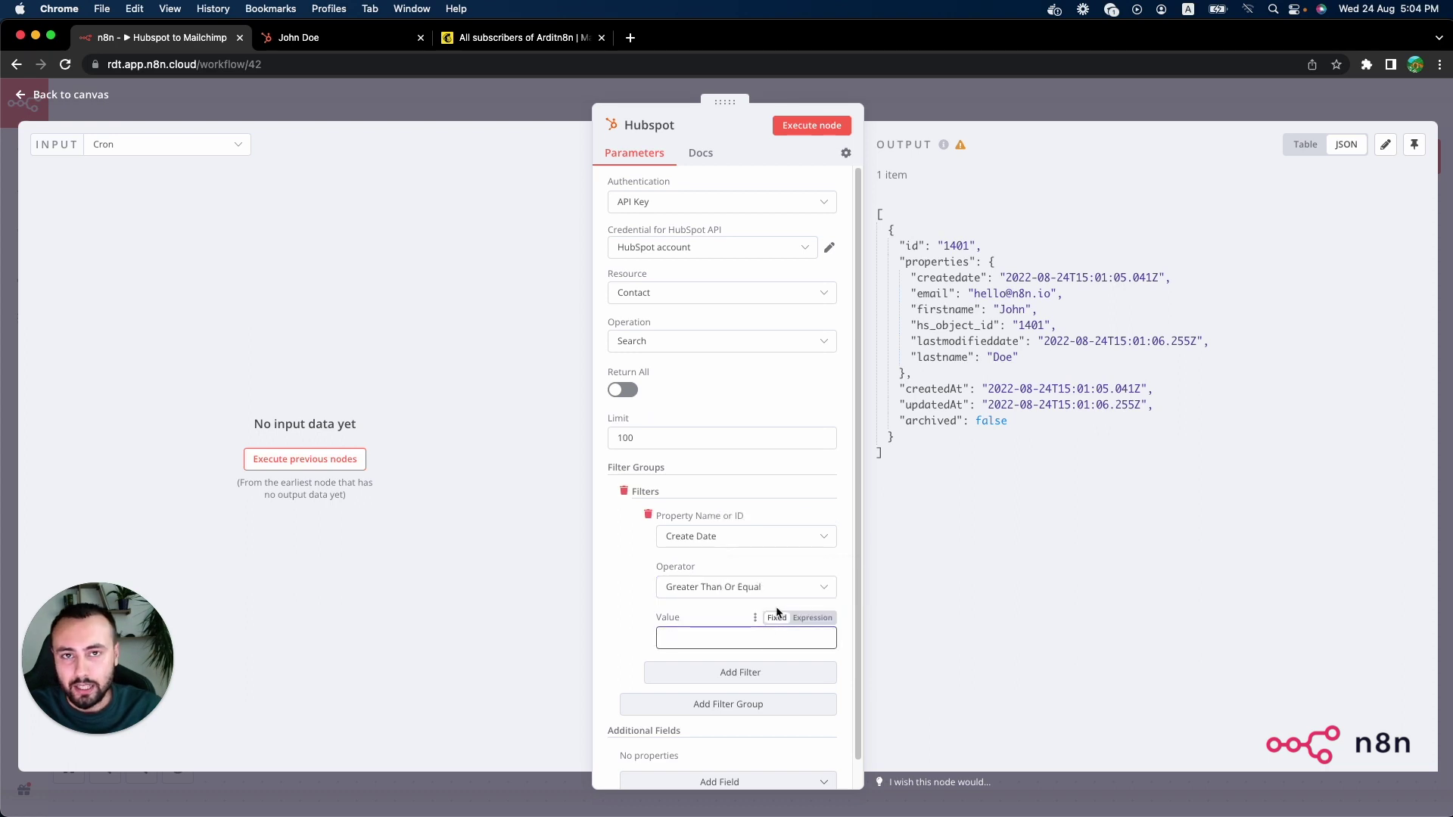
# Step: Turn the filter value into an expression and begin typing {{$today.minus({day:1}).toMillis()}}
pyautogui.click(815, 620)
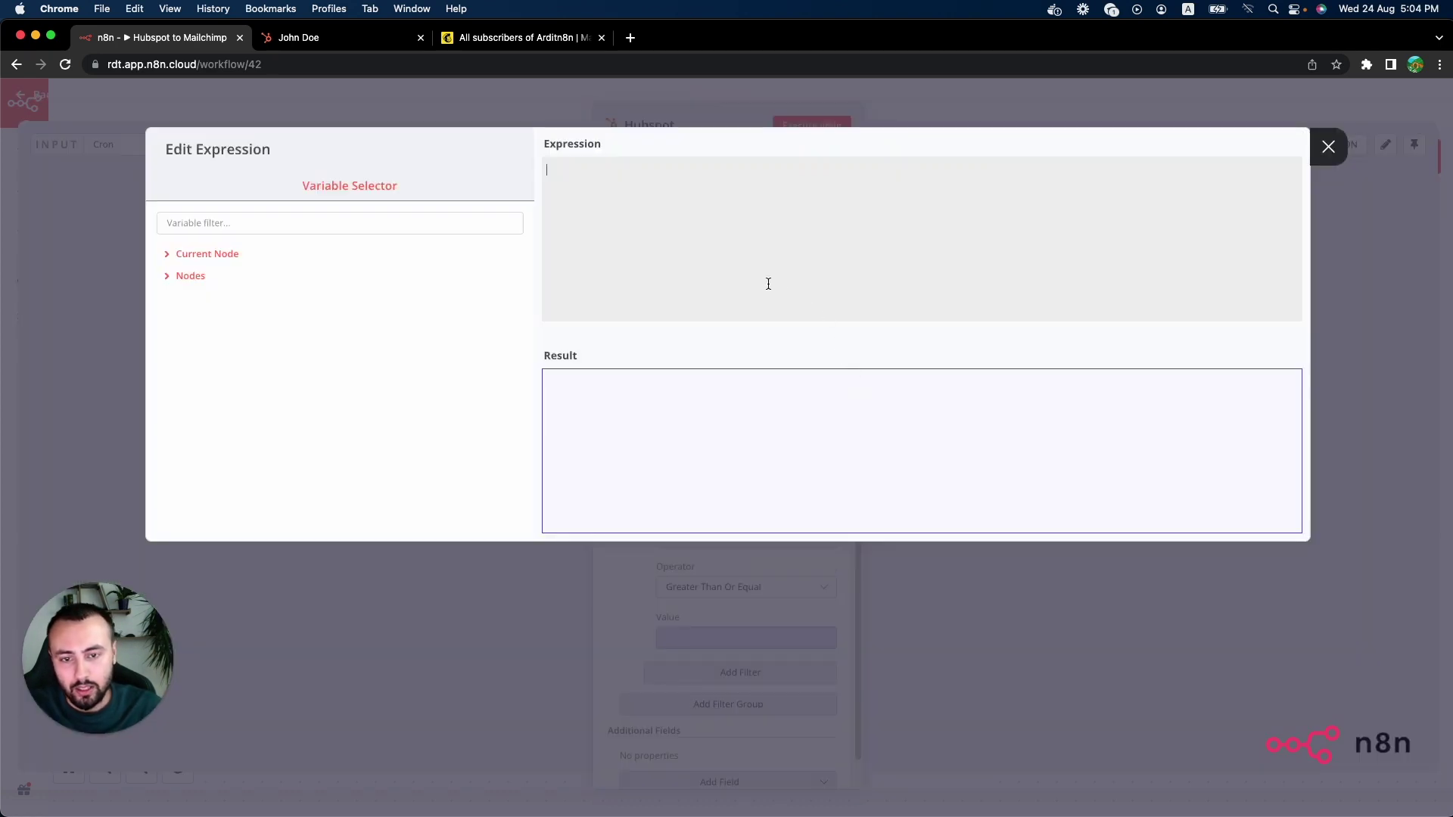
pyautogui.write('{{')
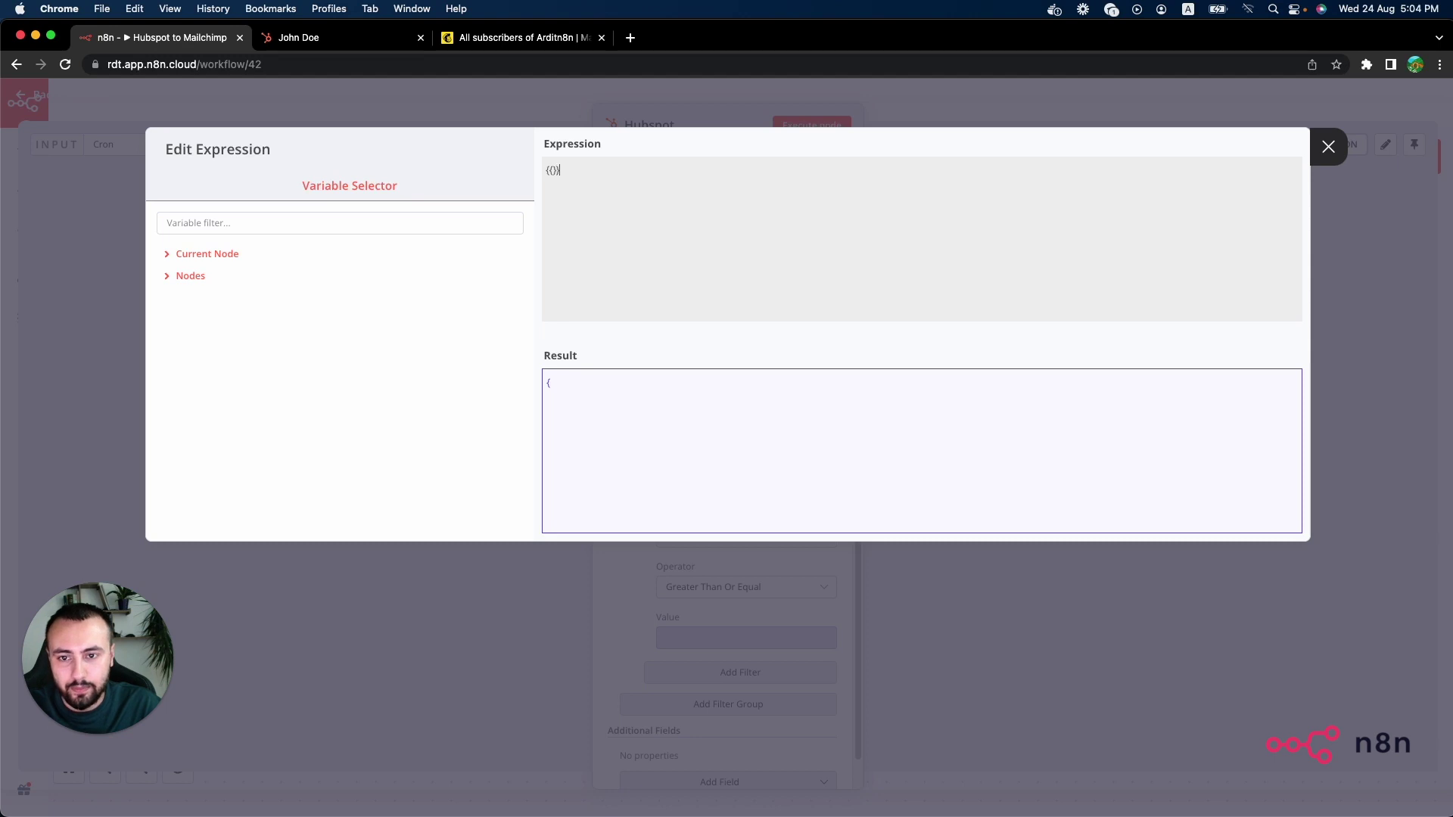
pyautogui.write('$jso')
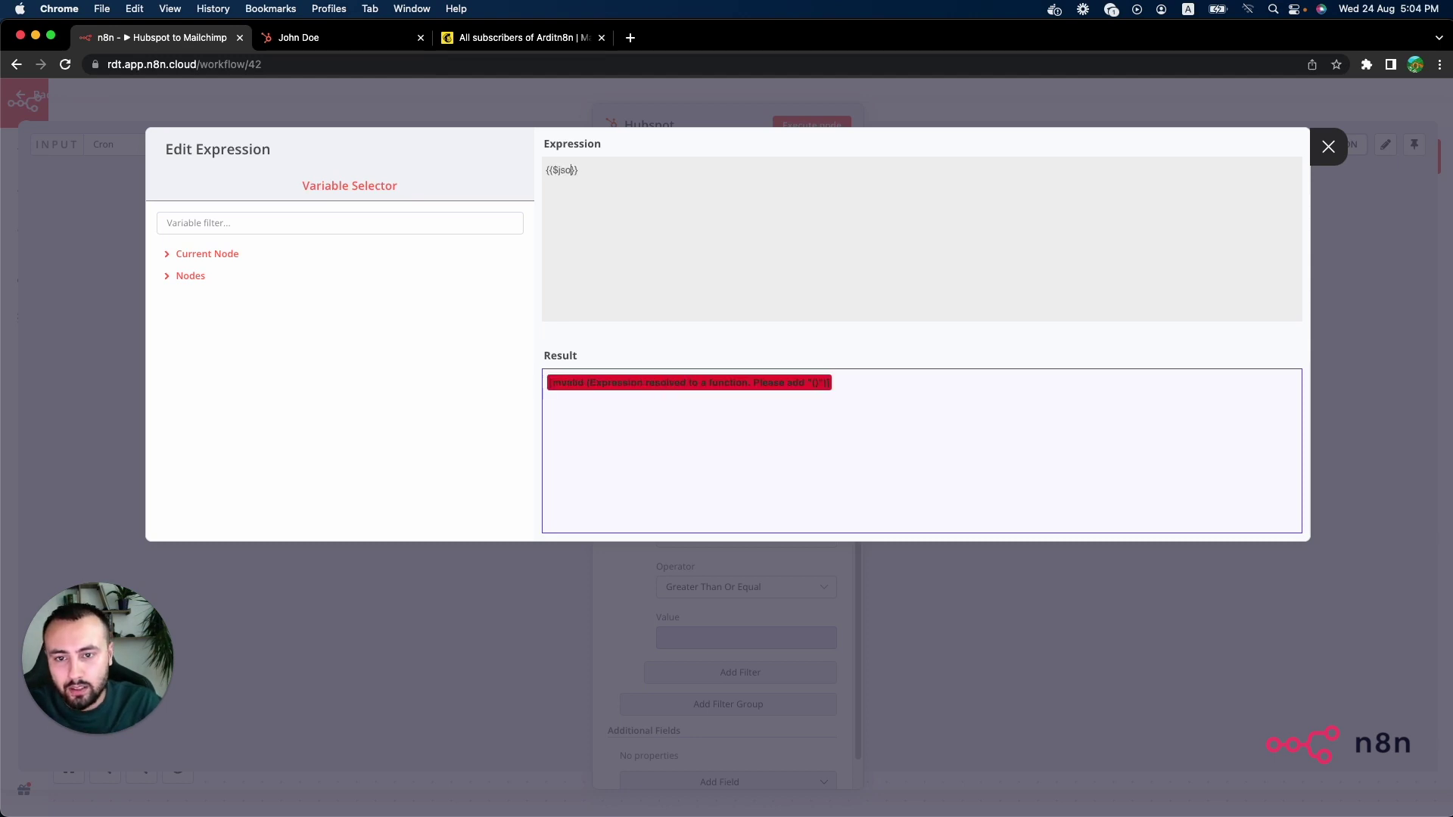
pyautogui.press('BackSpace')
pyautogui.press('BackSpace')
pyautogui.press('BackSpace')
pyautogui.write('today.')
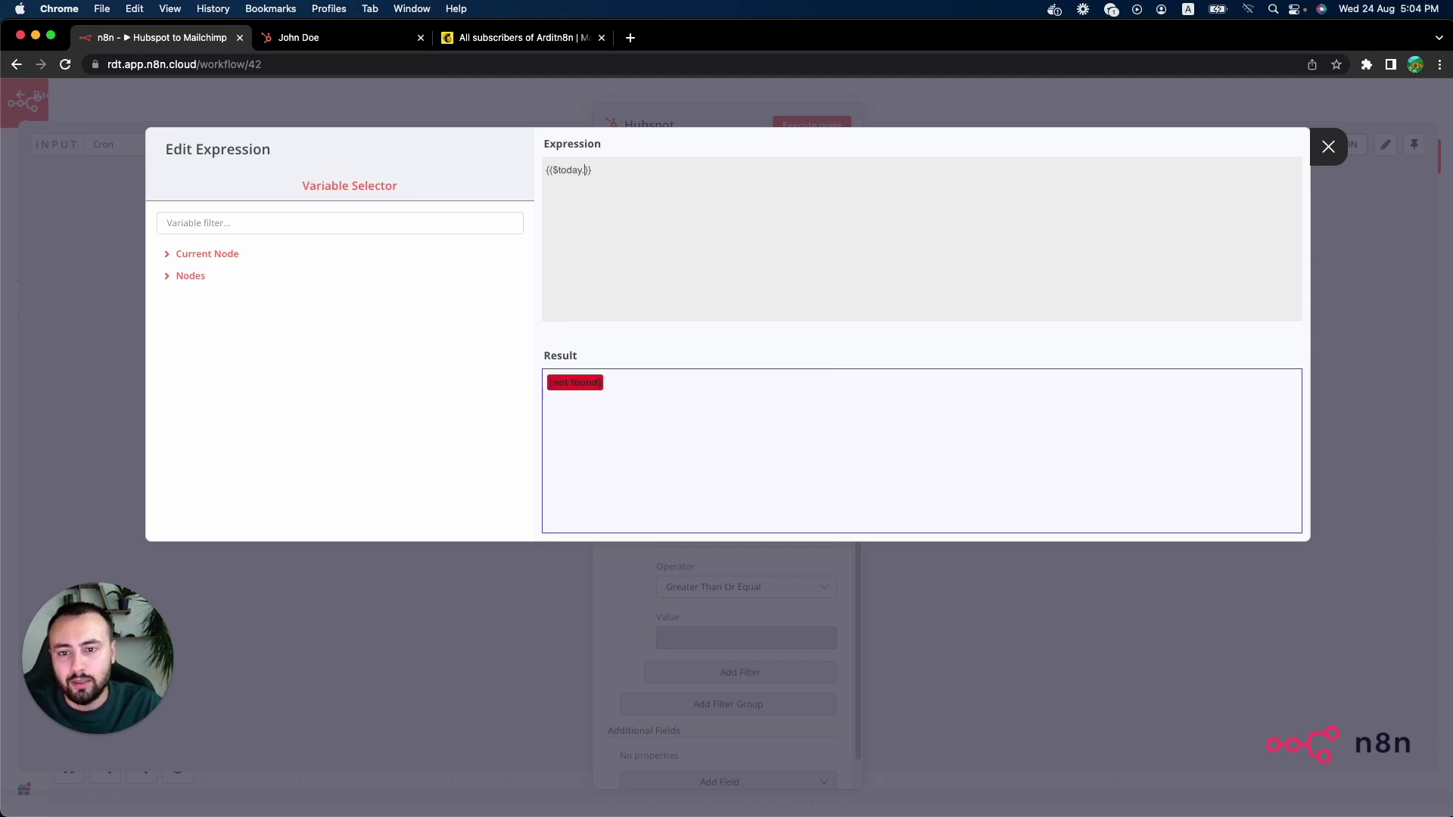
pyautogui.write('minus')
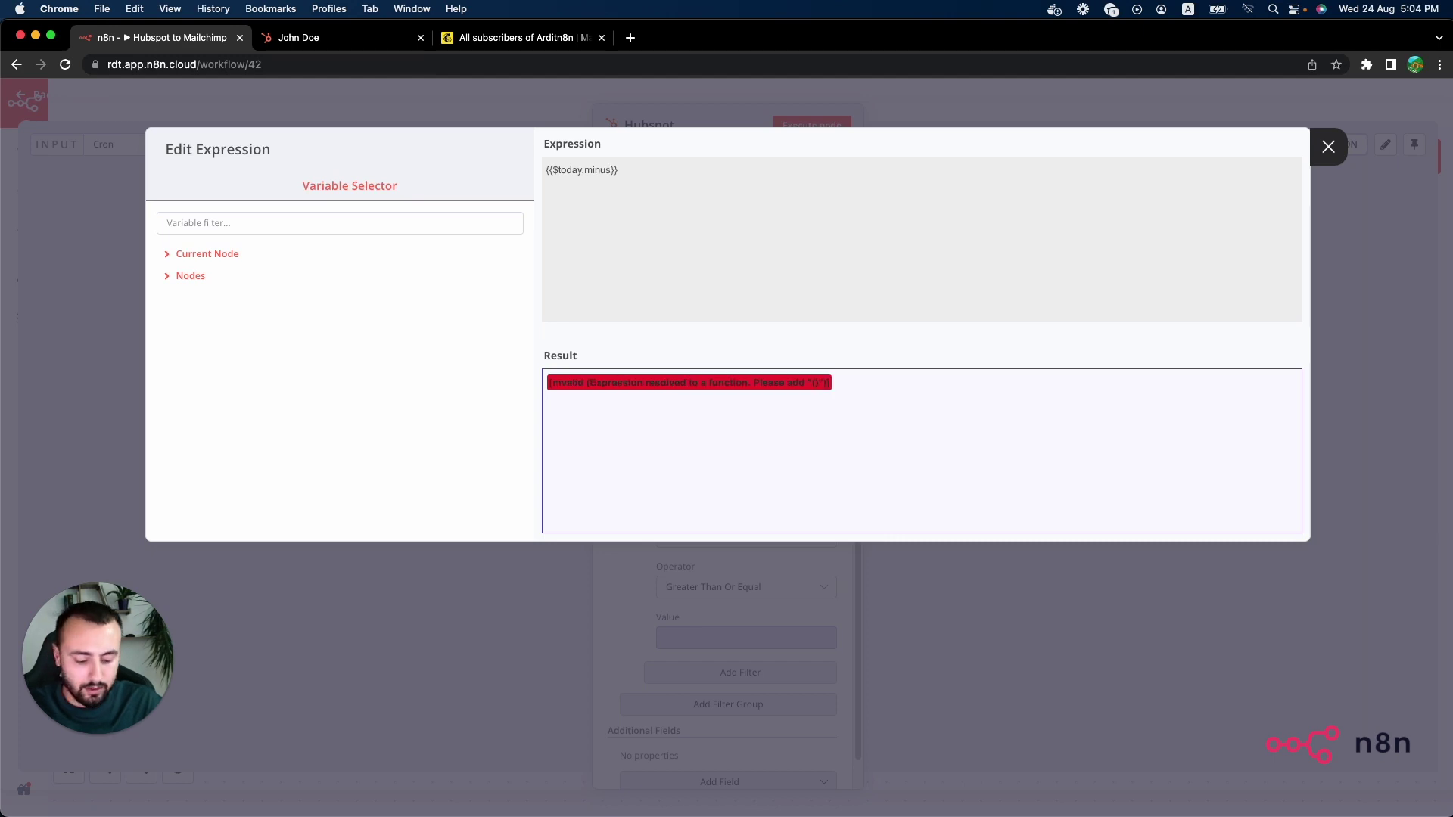
pyautogui.write('(')
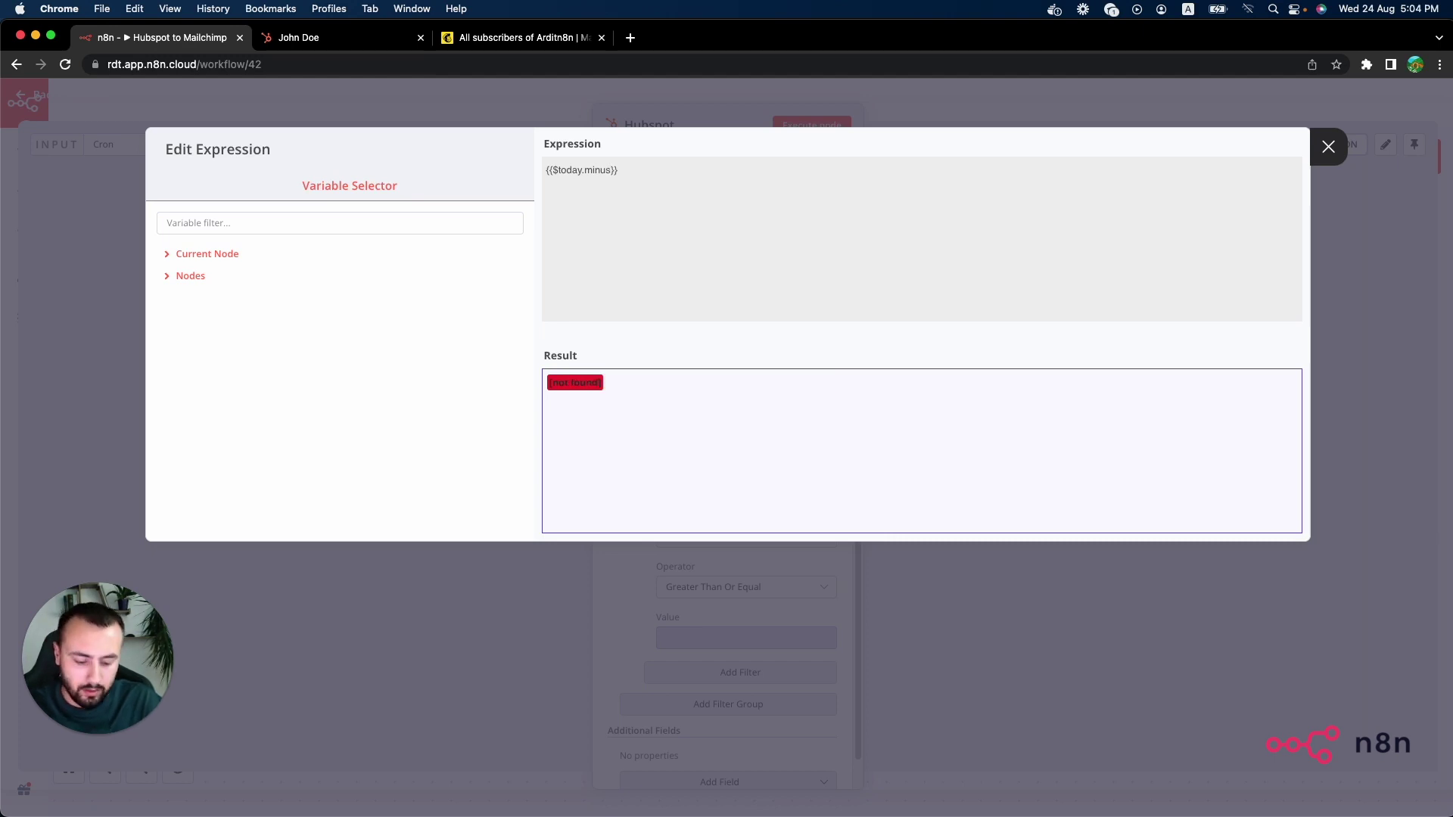
pyautogui.write('(')
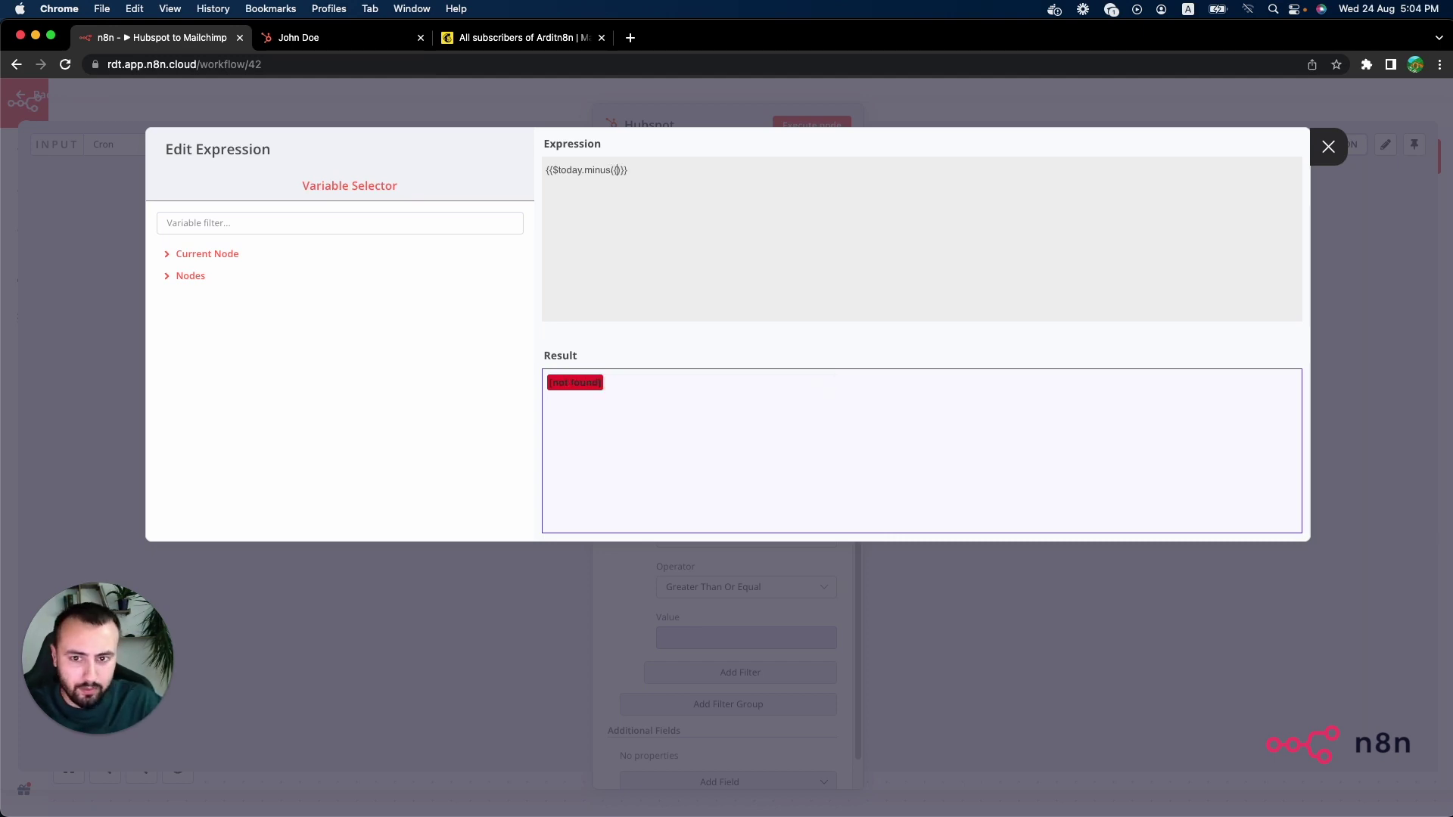
pyautogui.write('{day:1')
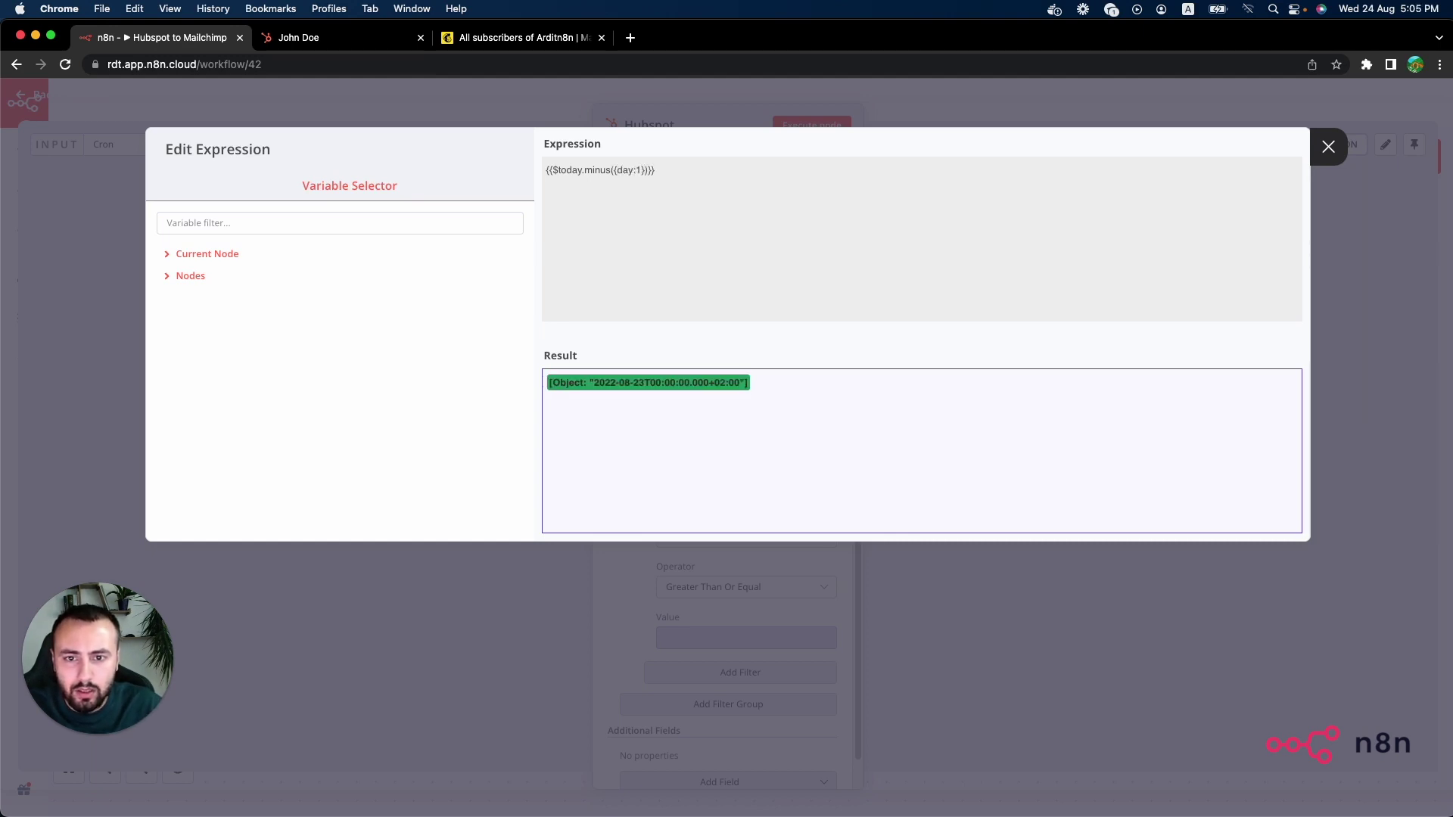
pyautogui.write('.')
pyautogui.write('toMillis')
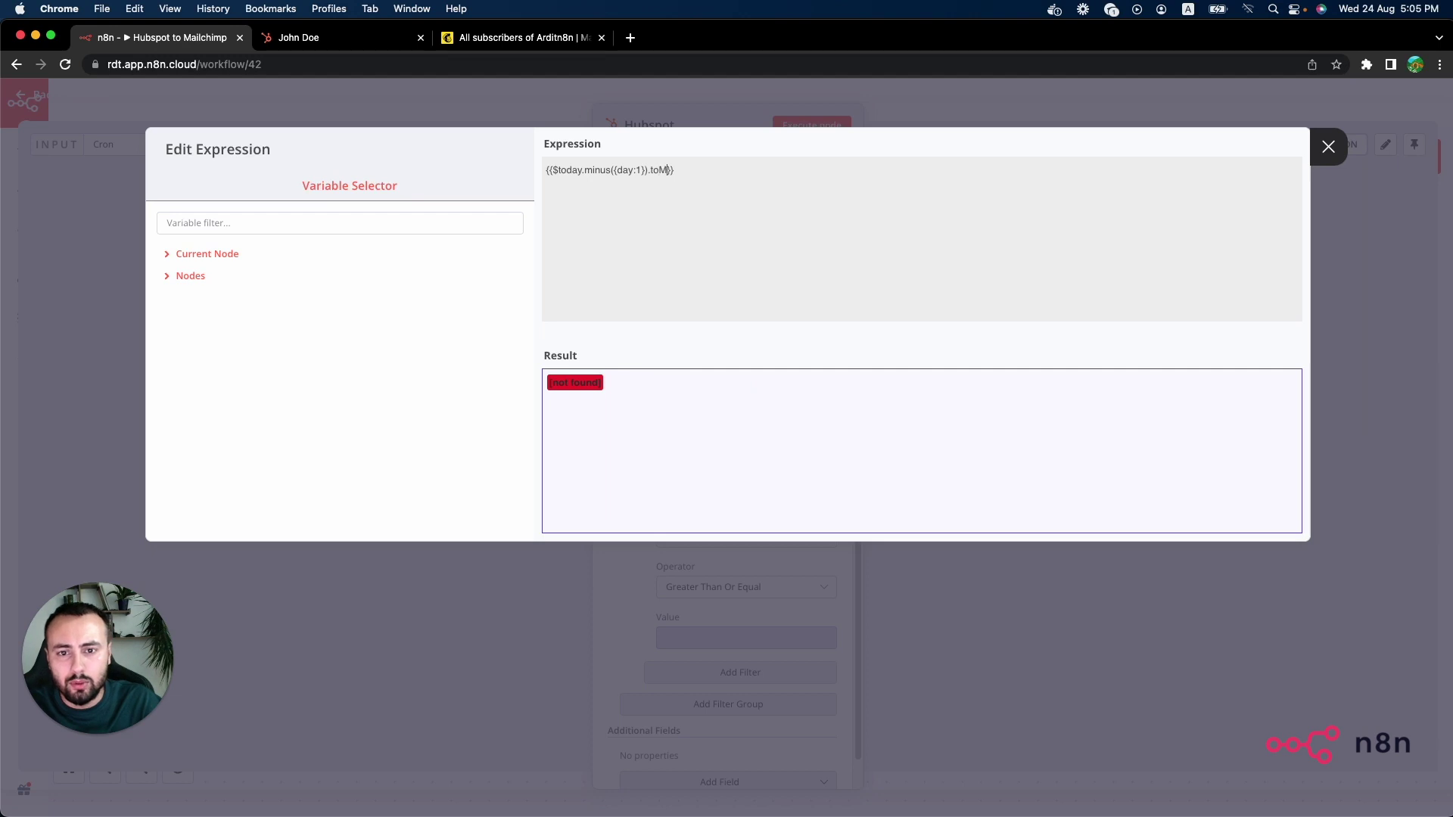
pyautogui.write('()')
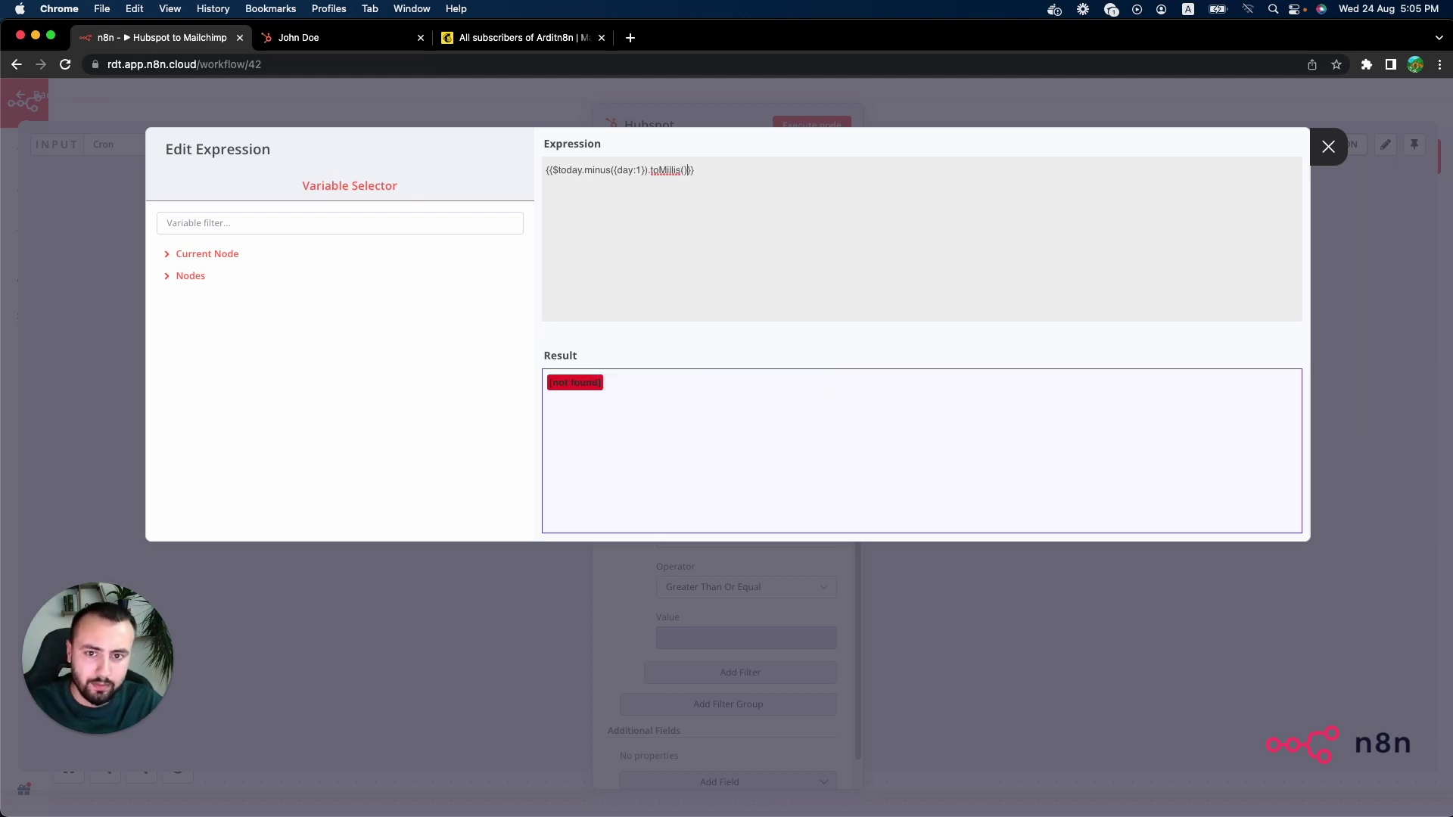
# Step: Add a second Create Date filter with the Less Than operator
pyautogui.click(1058, 610)
pyautogui.scroll(-1, 727, 568)
pyautogui.click(787, 642)
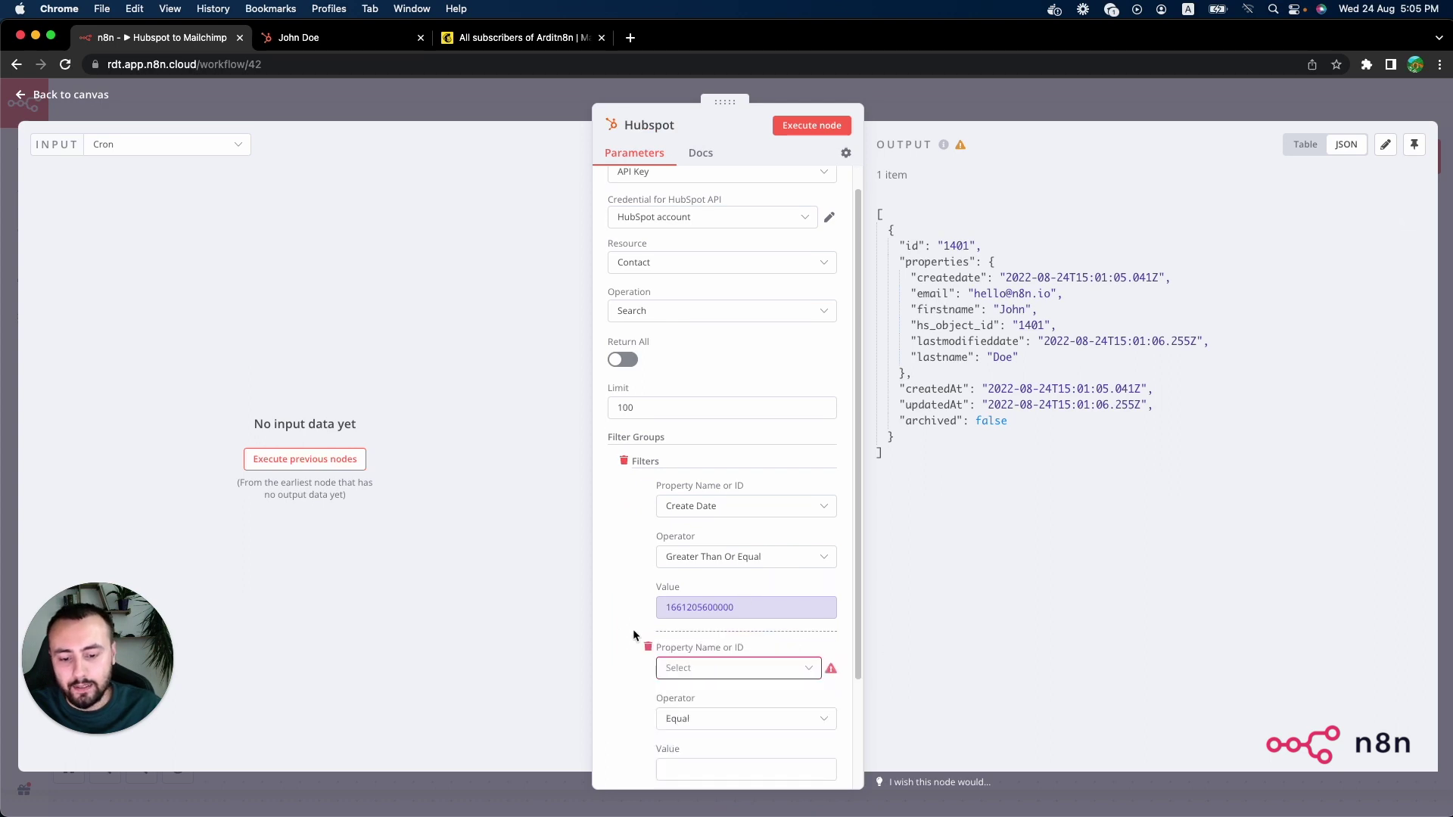
pyautogui.scroll(-1, 720, 639)
pyautogui.click(733, 643)
pyautogui.write('create')
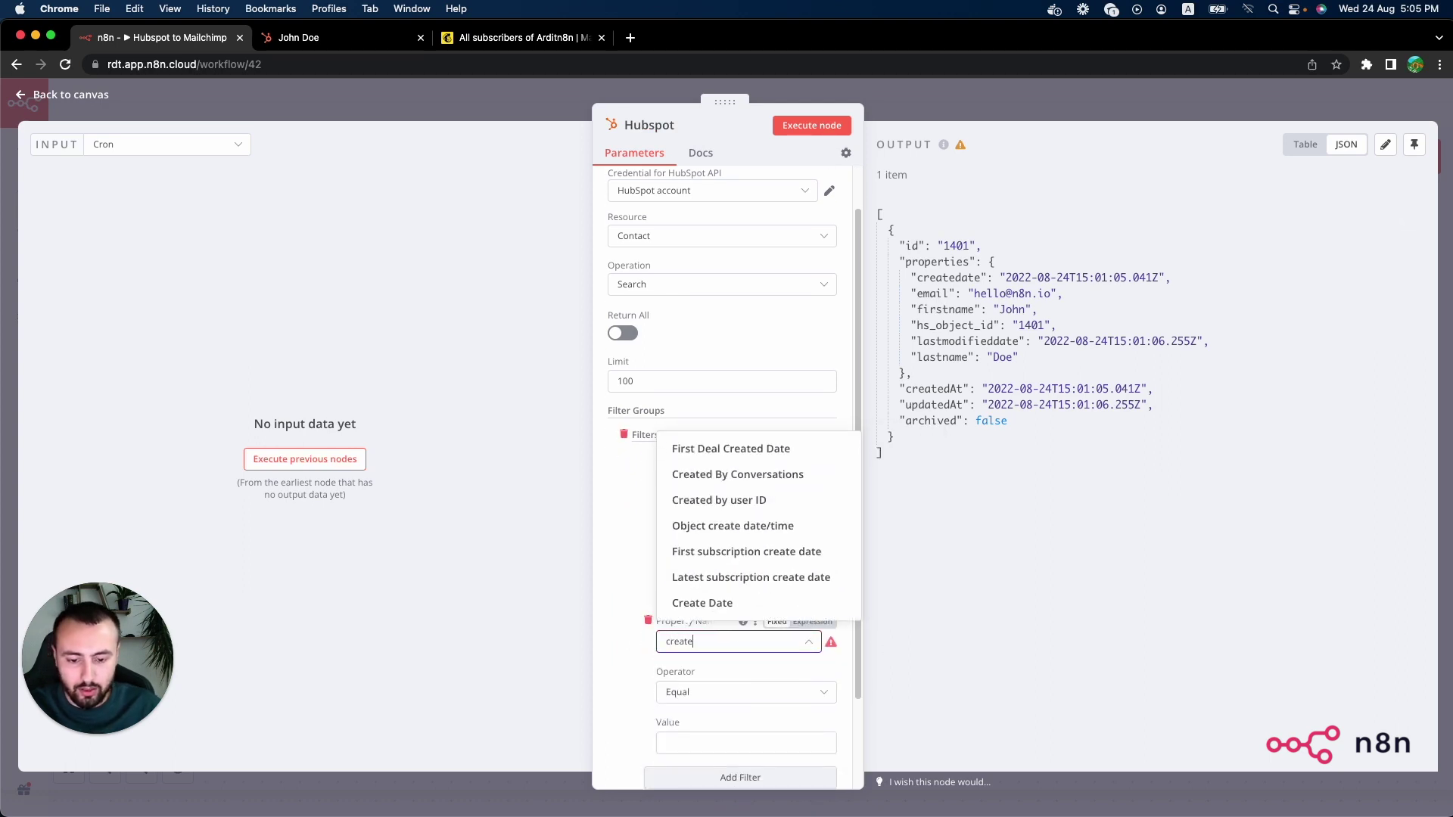
pyautogui.click(725, 604)
pyautogui.scroll(-3, 628, 586)
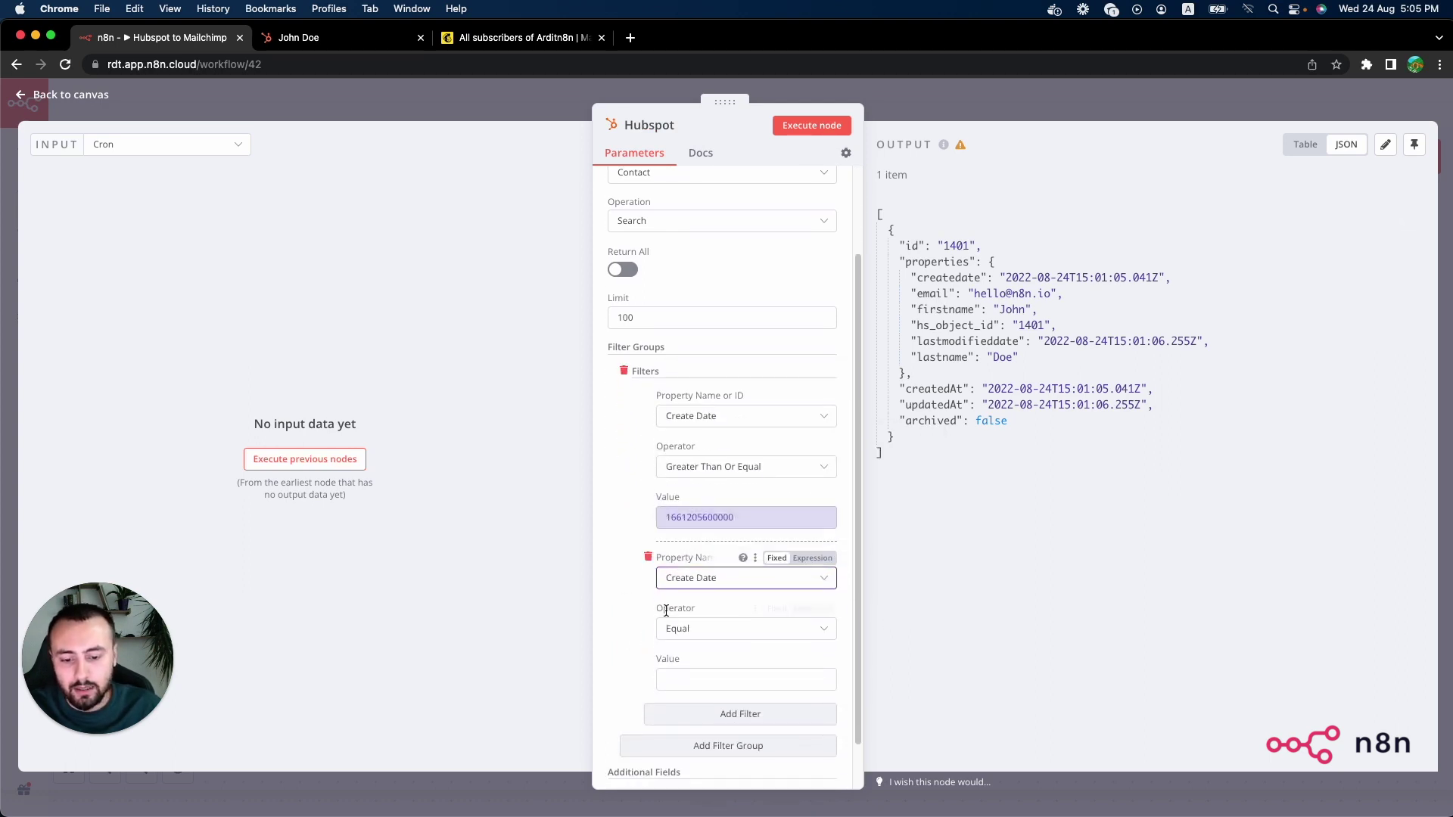
pyautogui.click(712, 602)
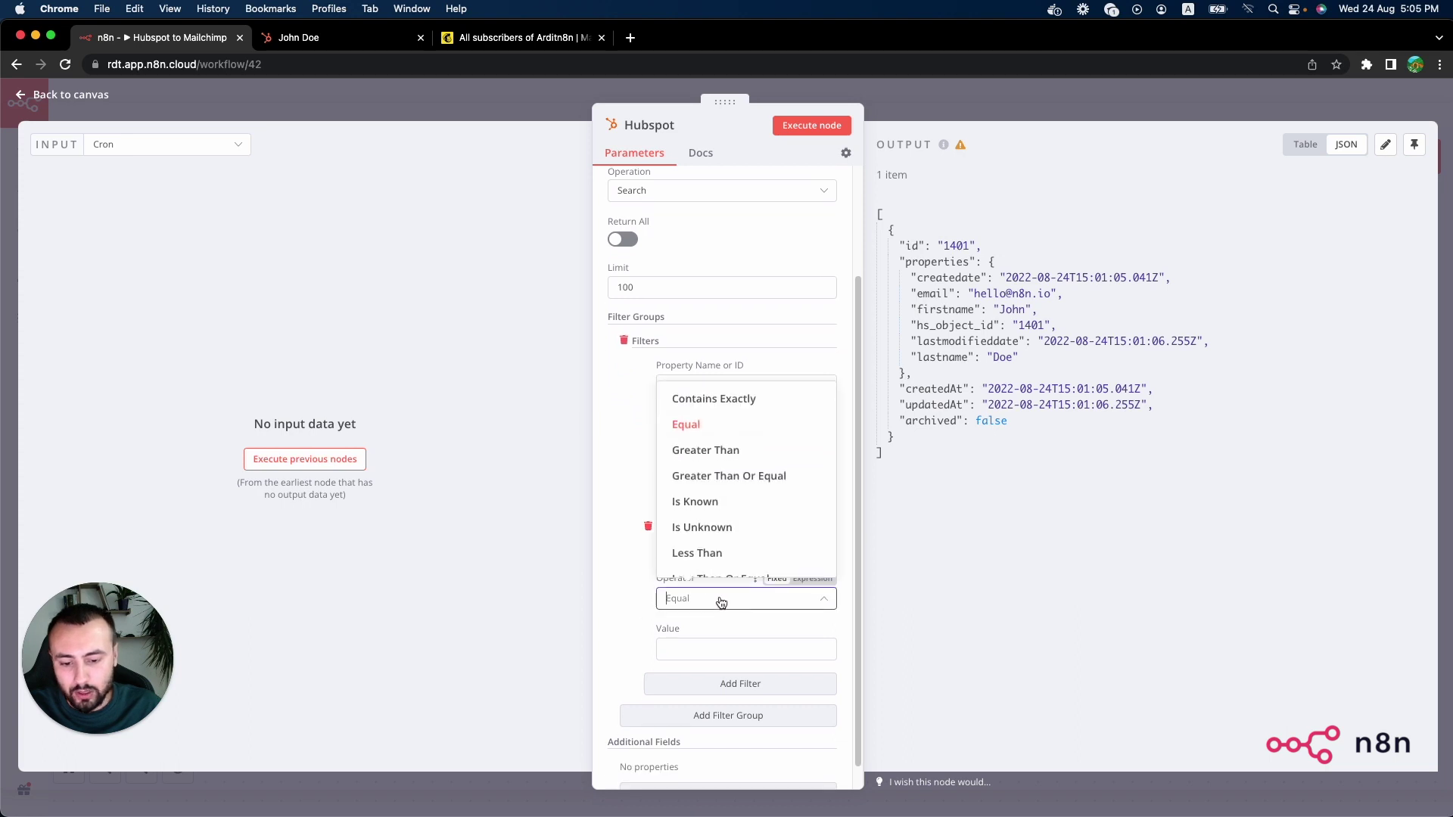
pyautogui.click(697, 552)
# Step: Set the second filter's value to the expression {{$today.toMillis()}}
pyautogui.click(785, 645)
pyautogui.click(813, 629)
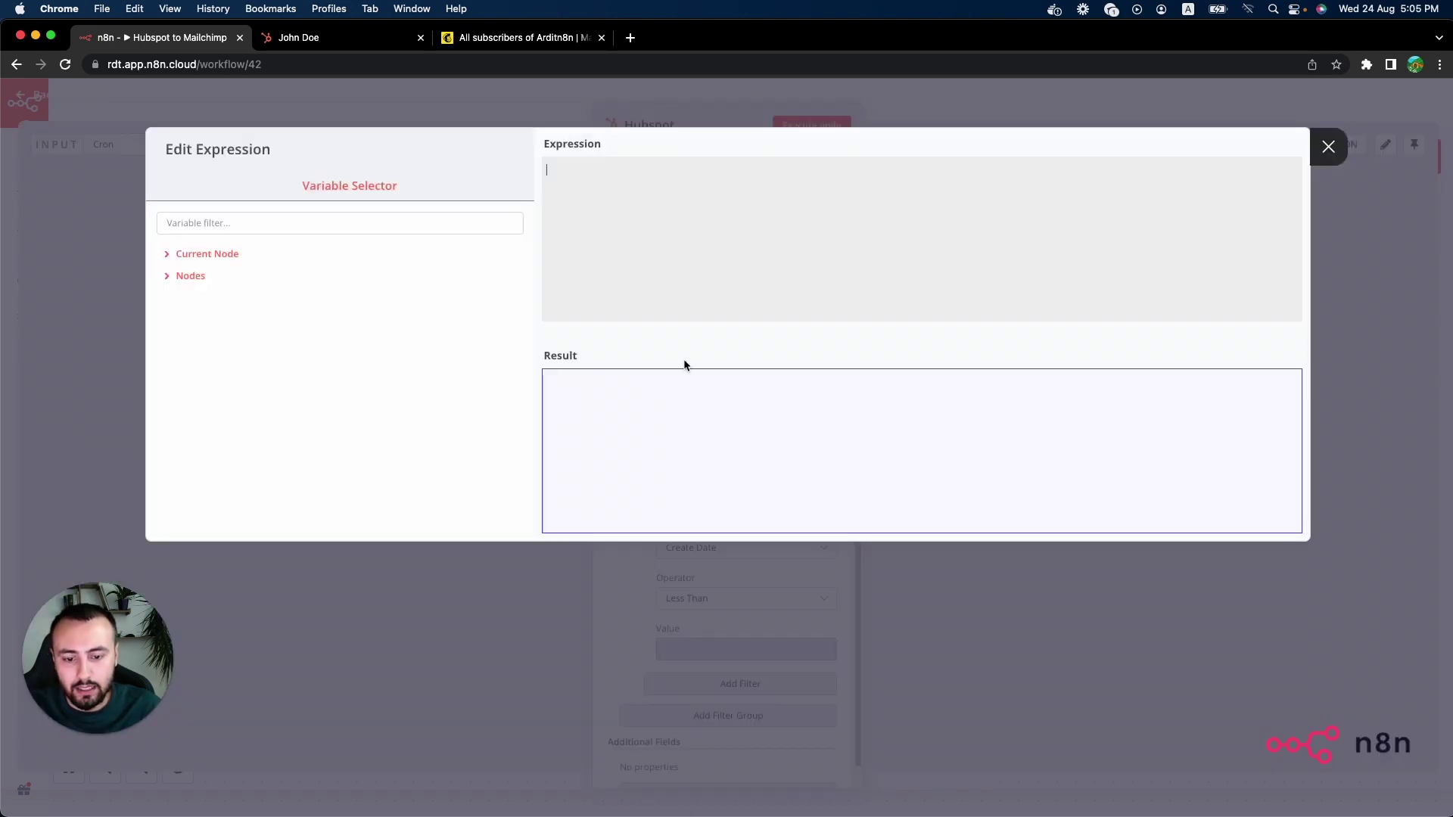
pyautogui.write('{')
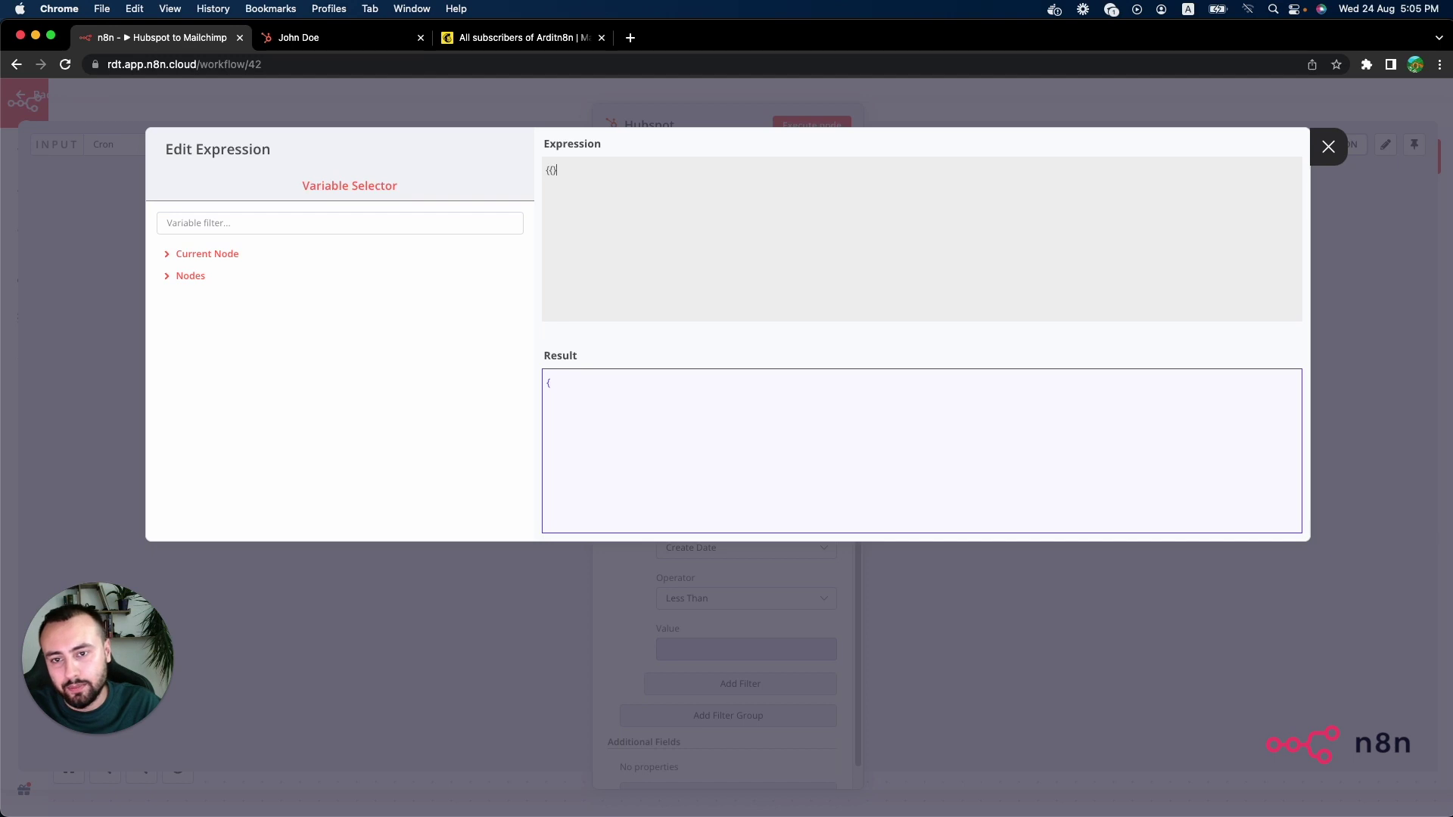
pyautogui.write('{$today')
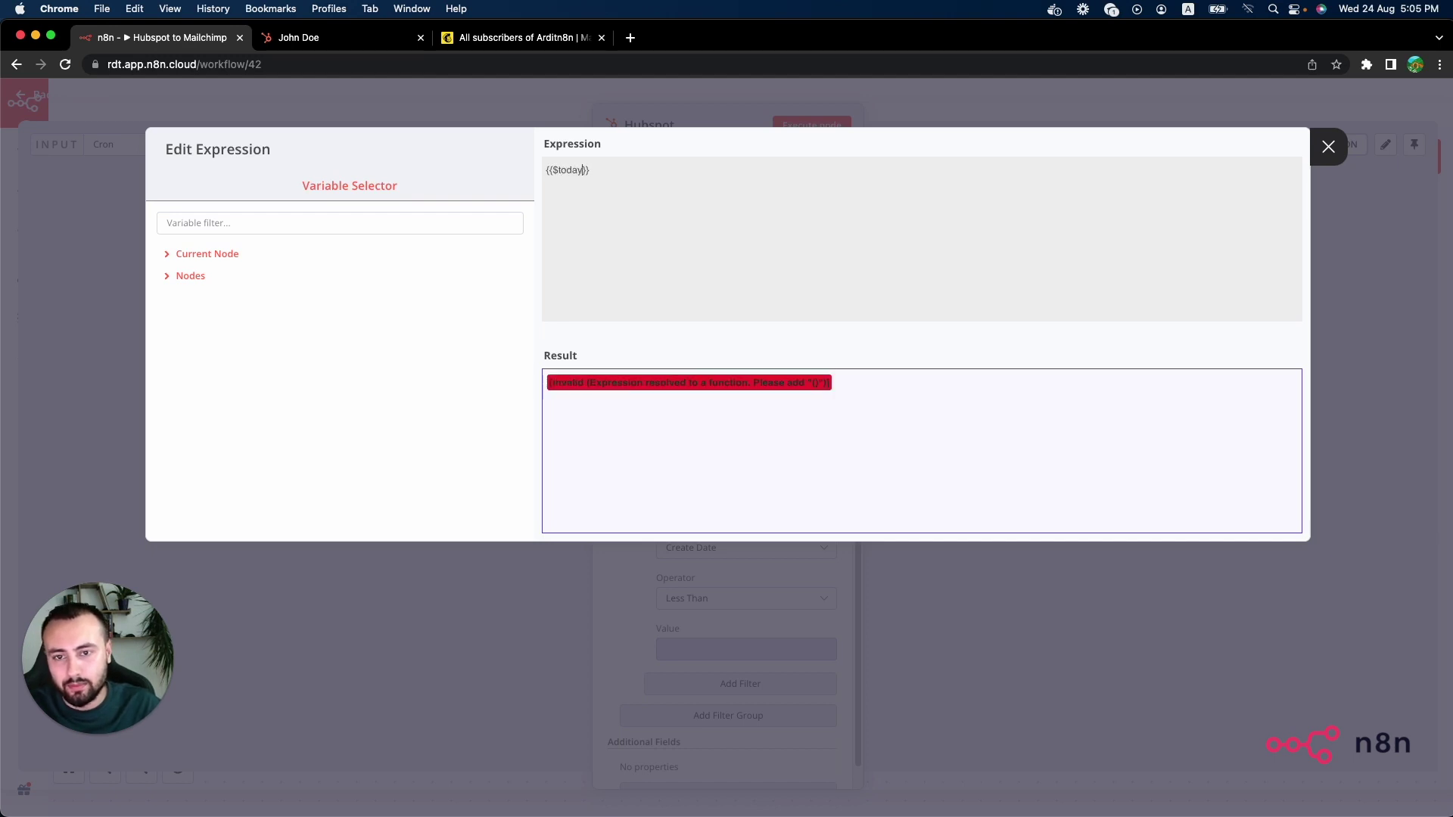
pyautogui.write('.toMillis')
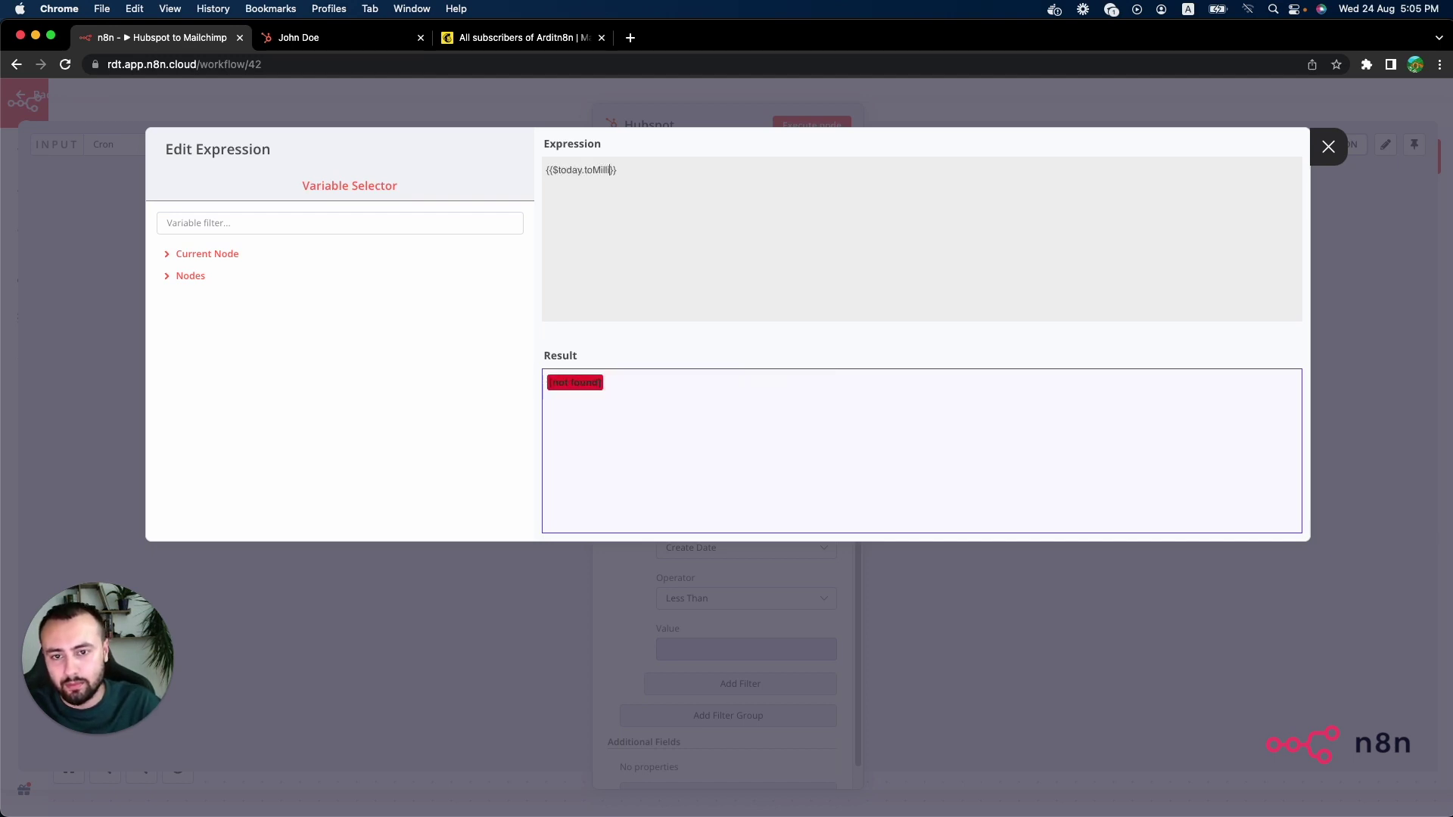
pyautogui.write('()')
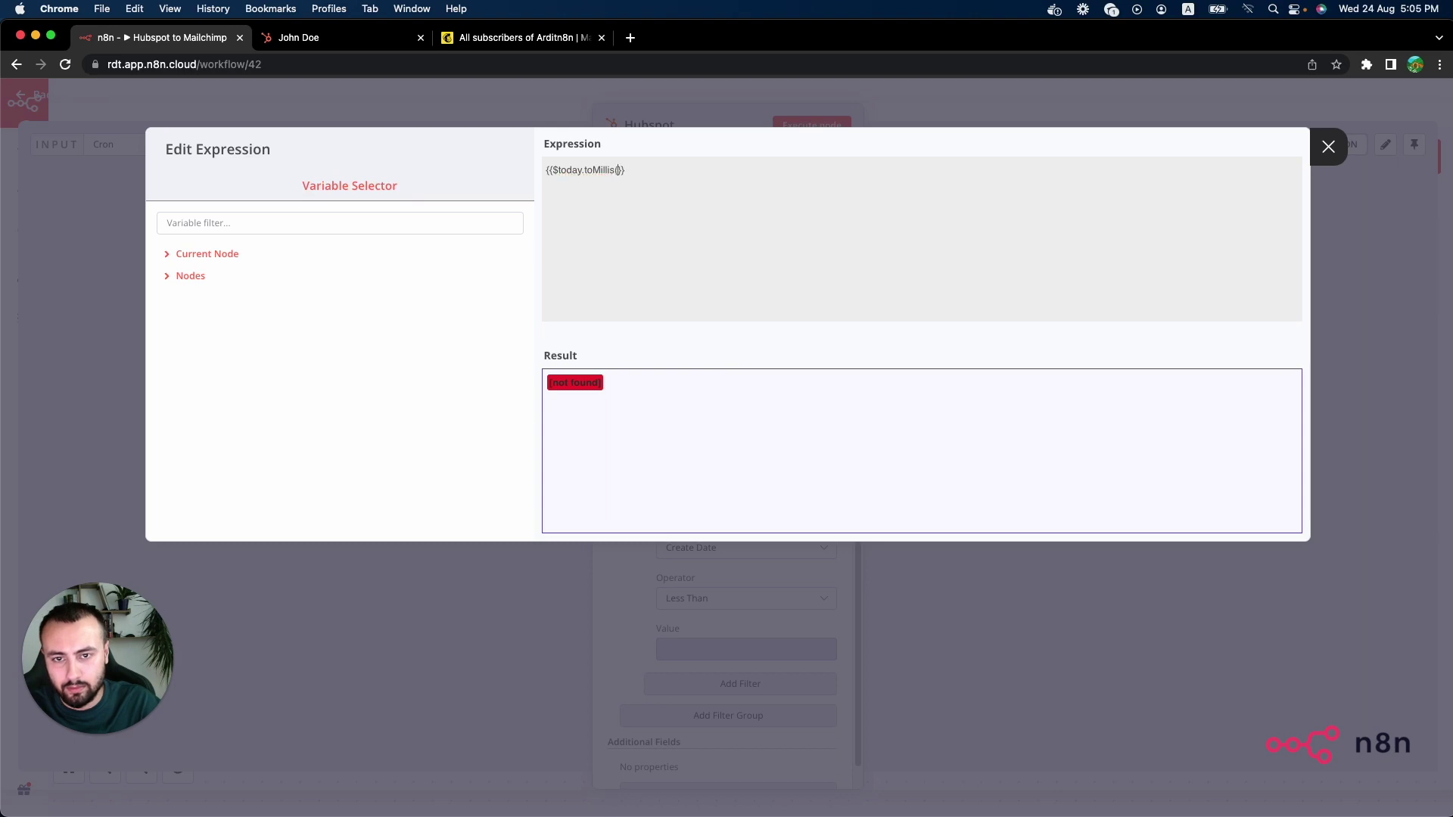
pyautogui.click(987, 587)
# Step: Disable the Start node, then save the workflow and switch it to Active
pyautogui.press('Escape')
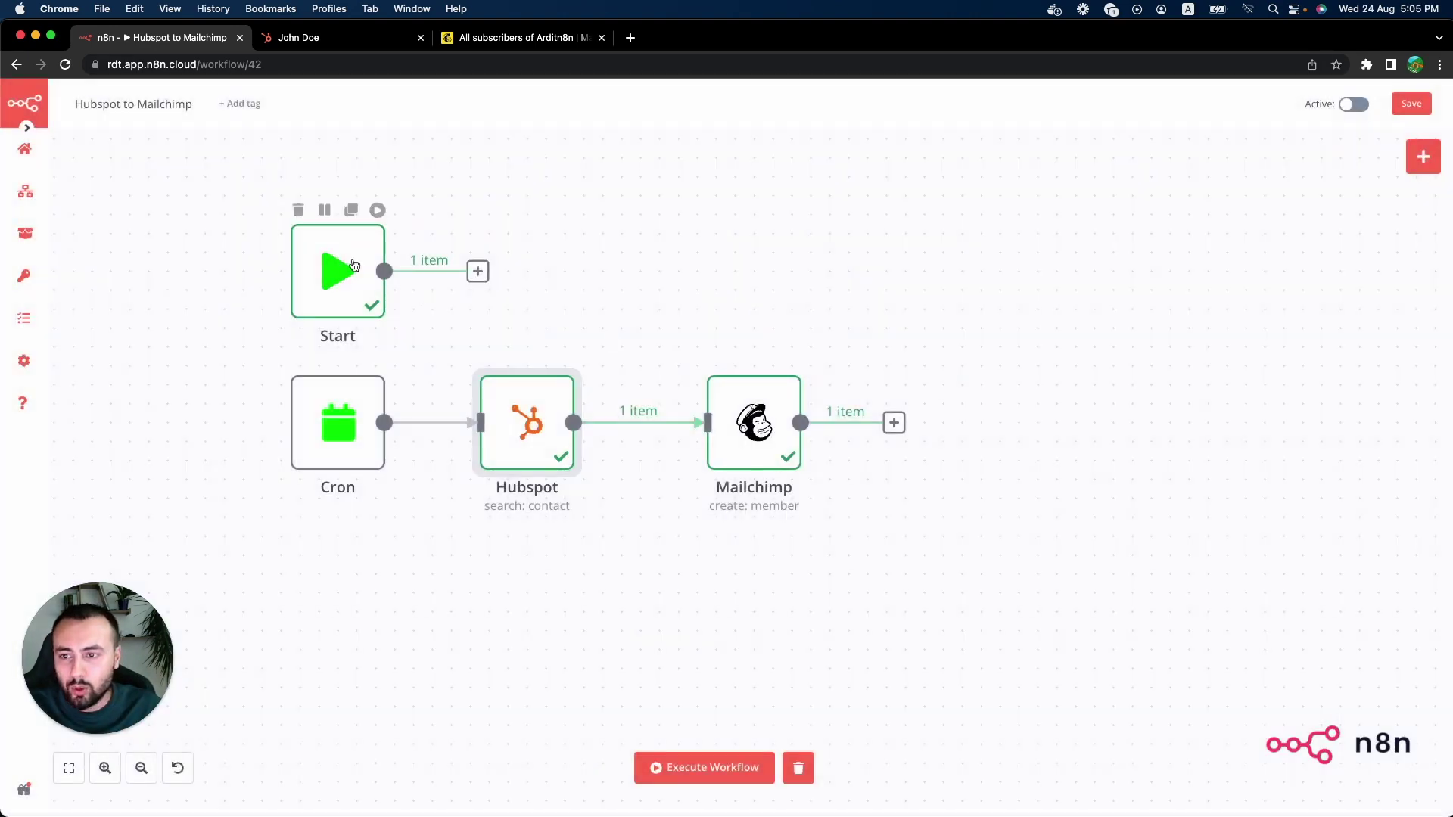
pyautogui.click(327, 212)
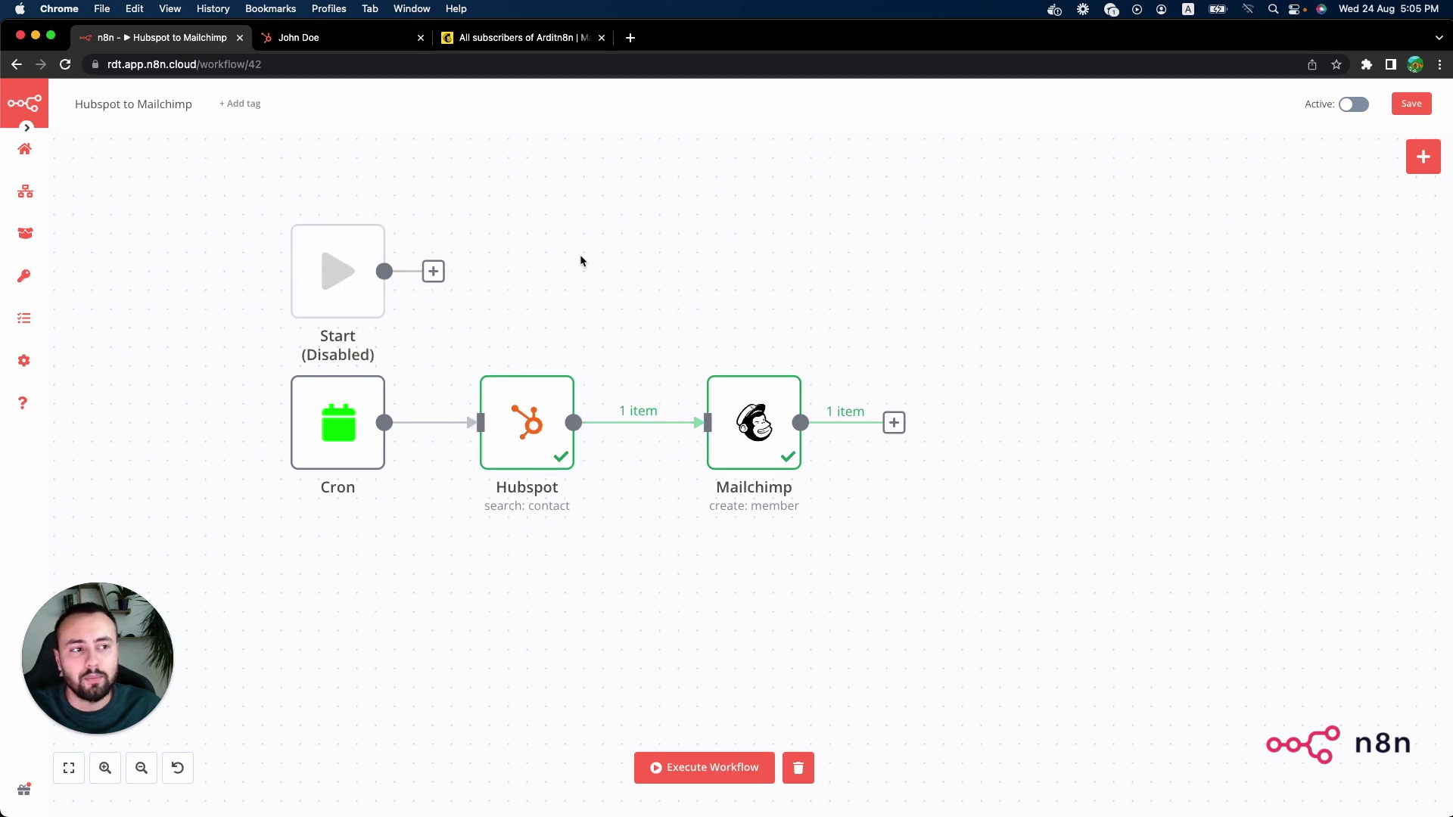
pyautogui.click(1409, 106)
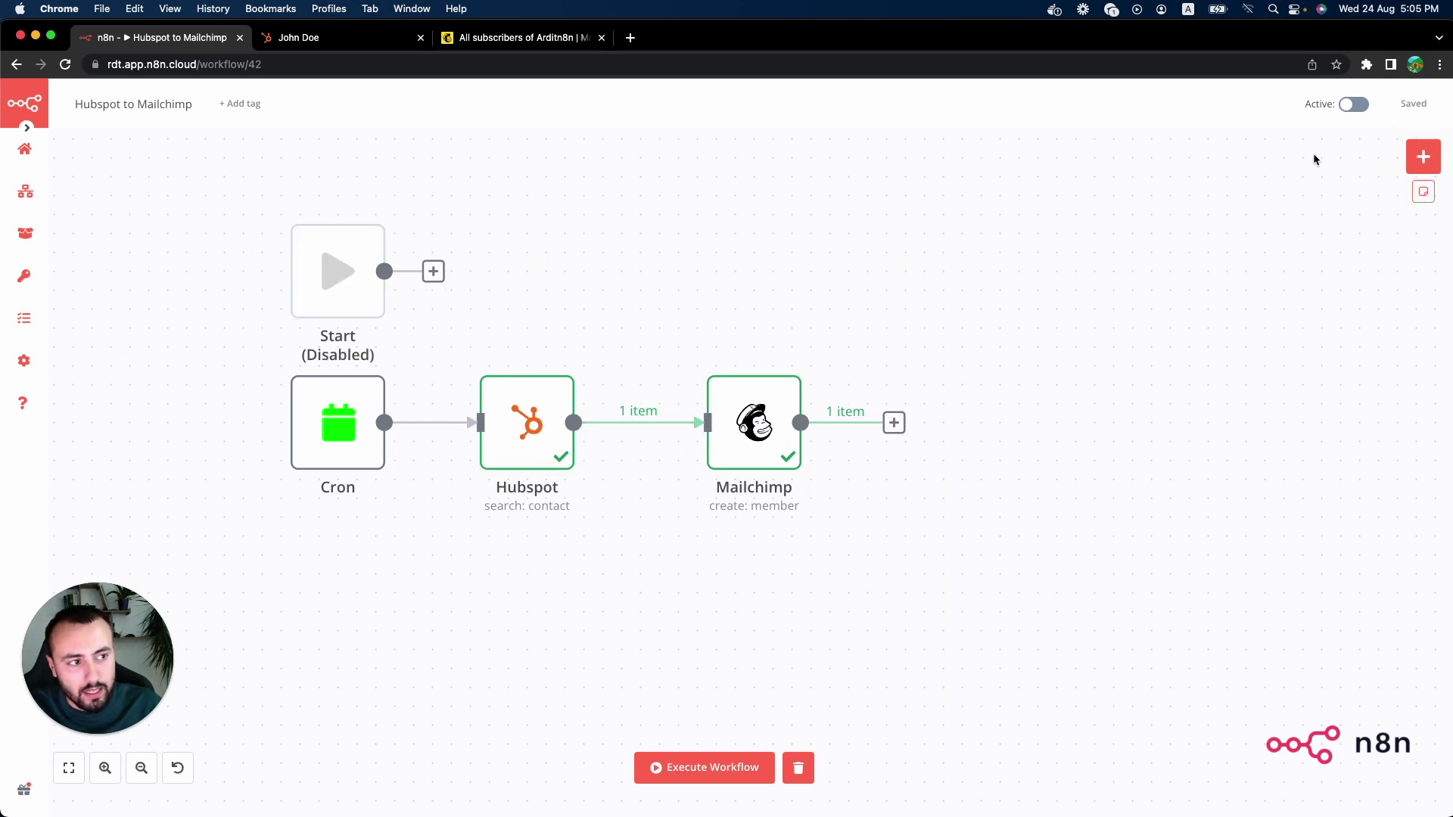
pyautogui.click(1354, 104)
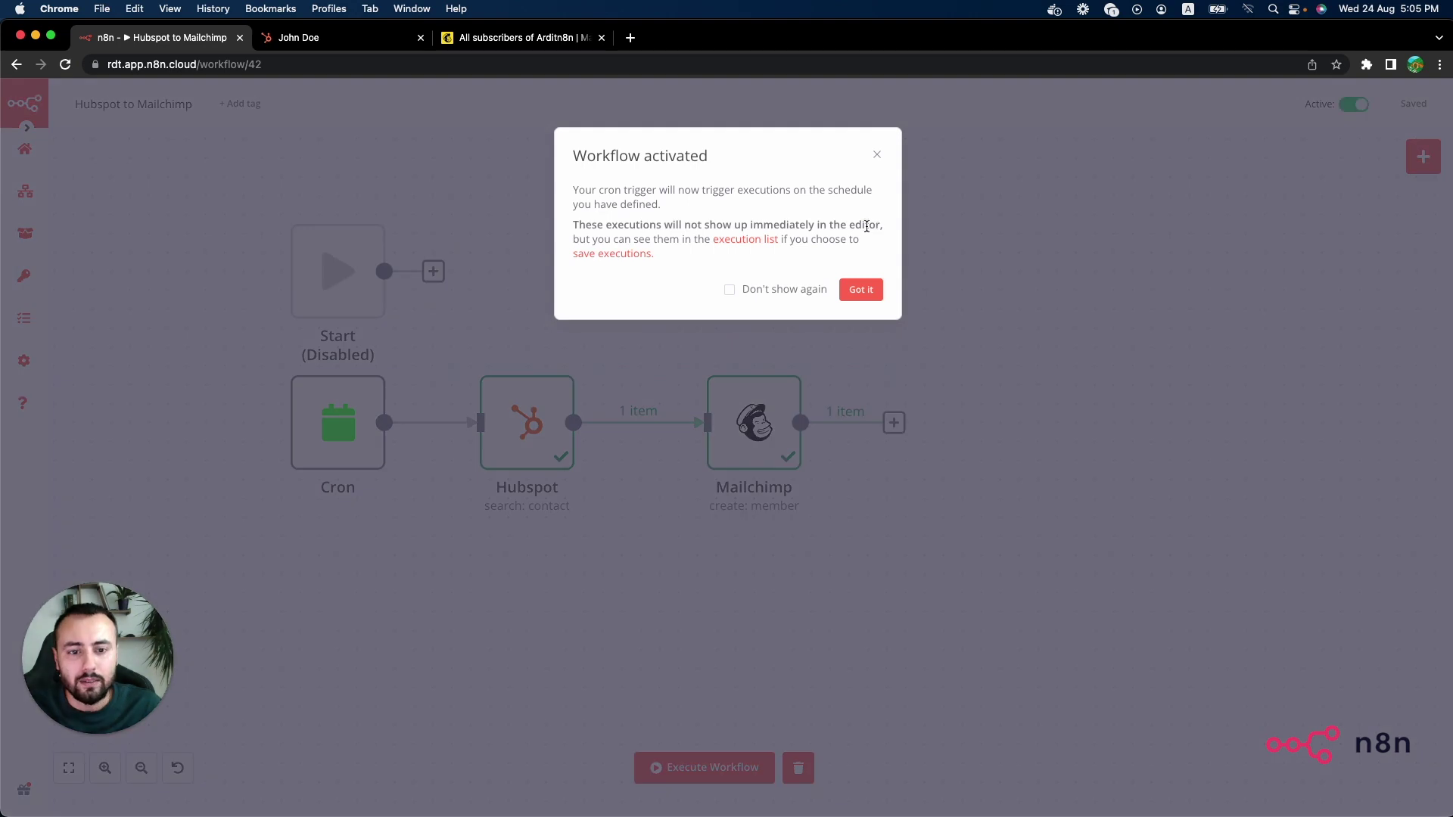
pyautogui.click(870, 288)
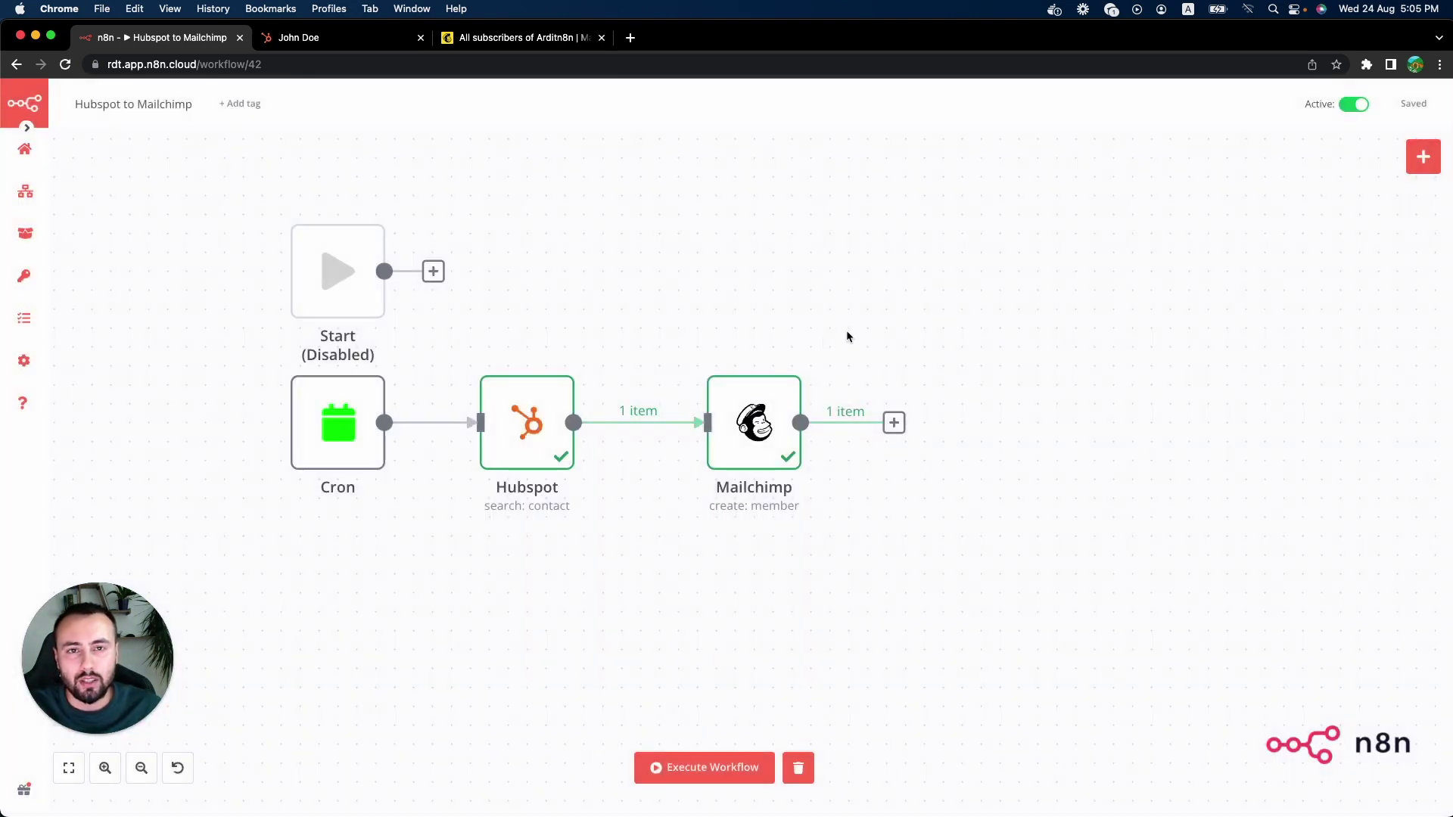